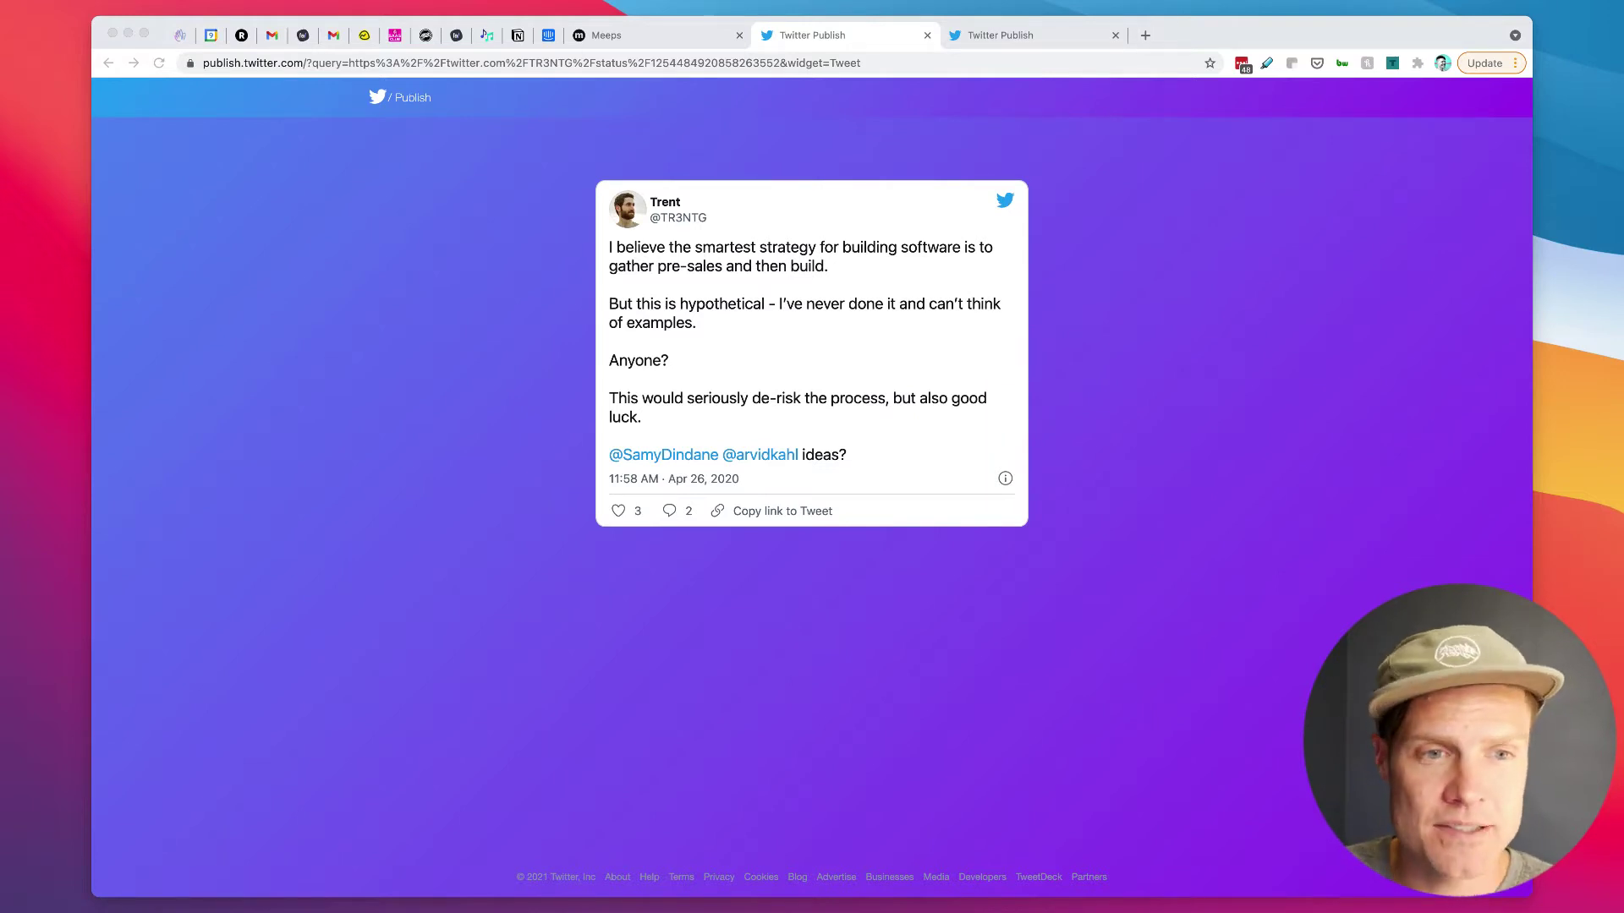
Step: Show the second embedded tweet, the one offering beta users early access to a new SaaS product
click(1467, 271)
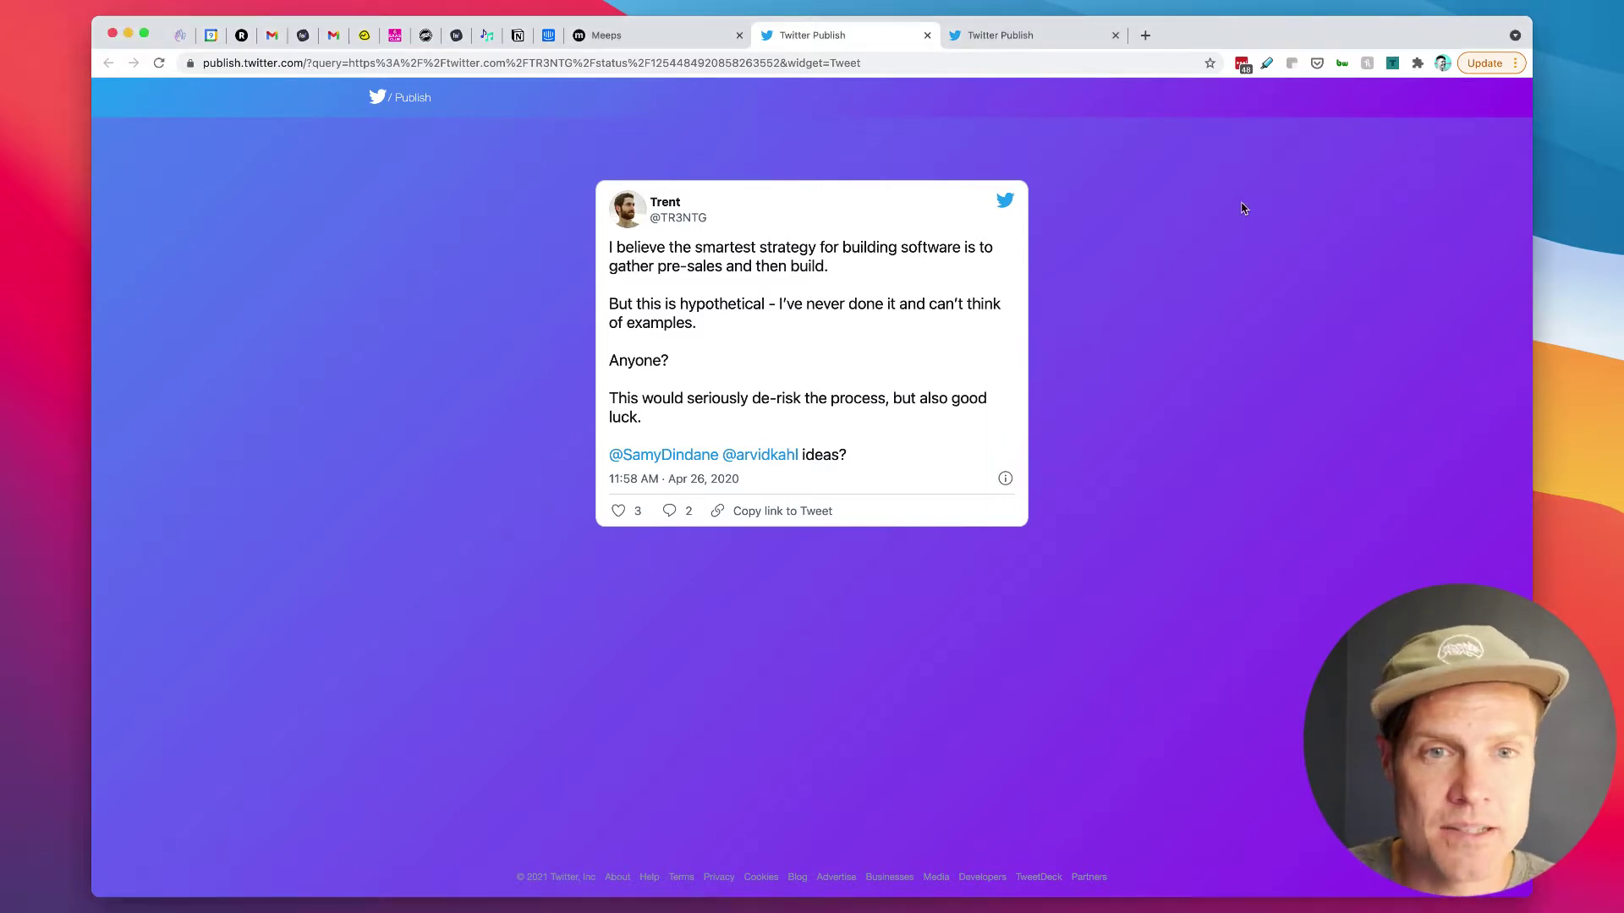
click(1058, 39)
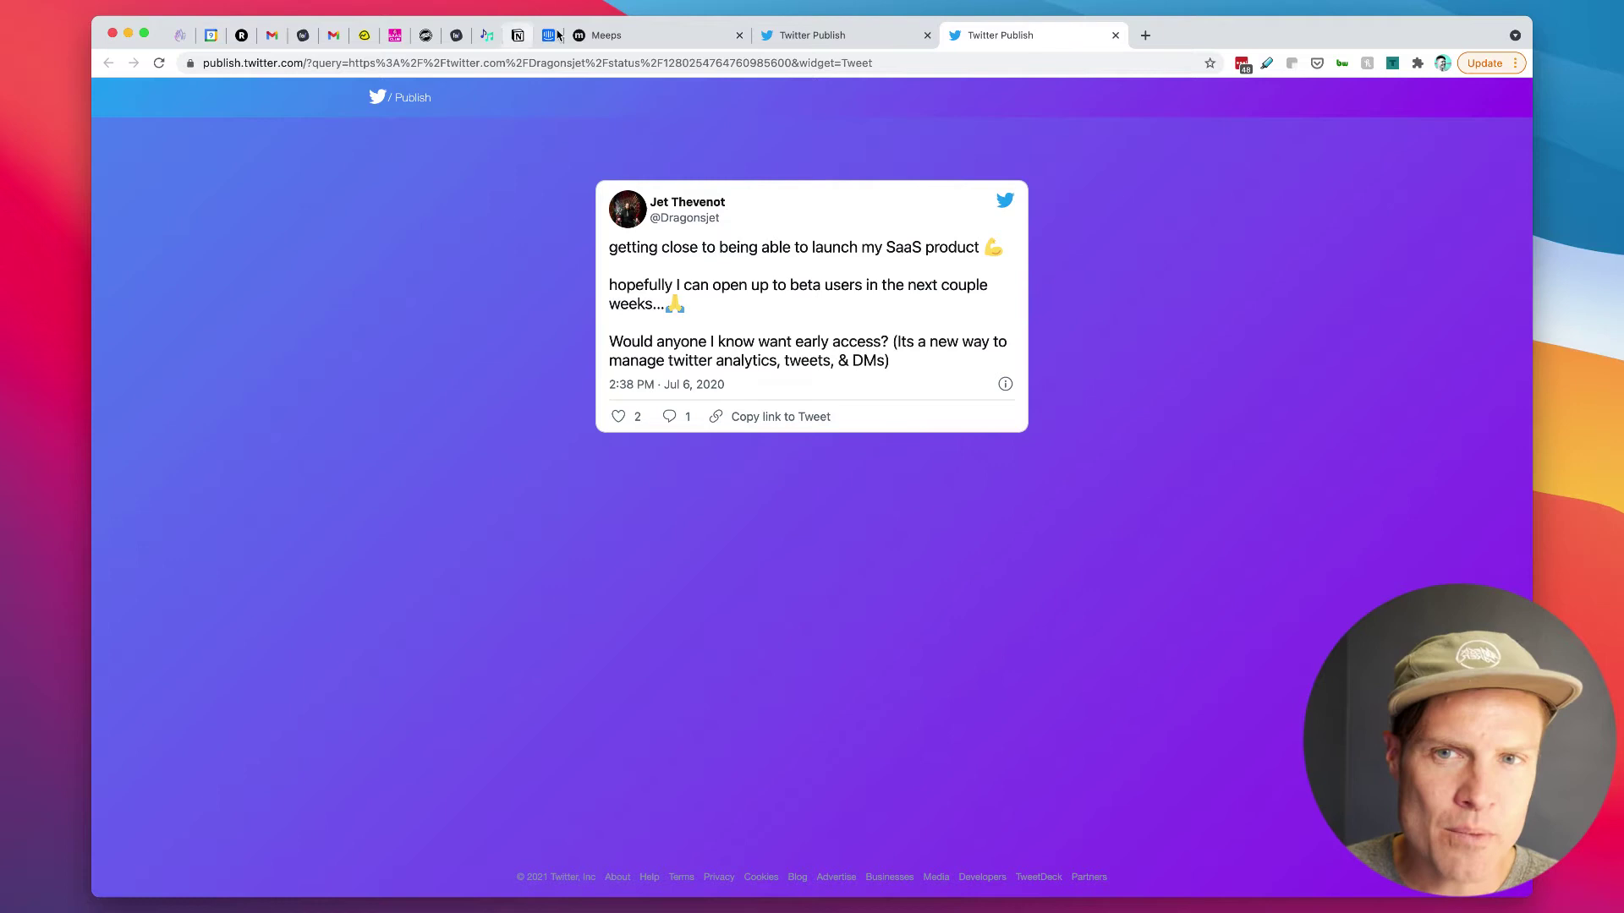
Step: Switch to the meeps.app landing page headed 'A better way to create an online community'
click(654, 37)
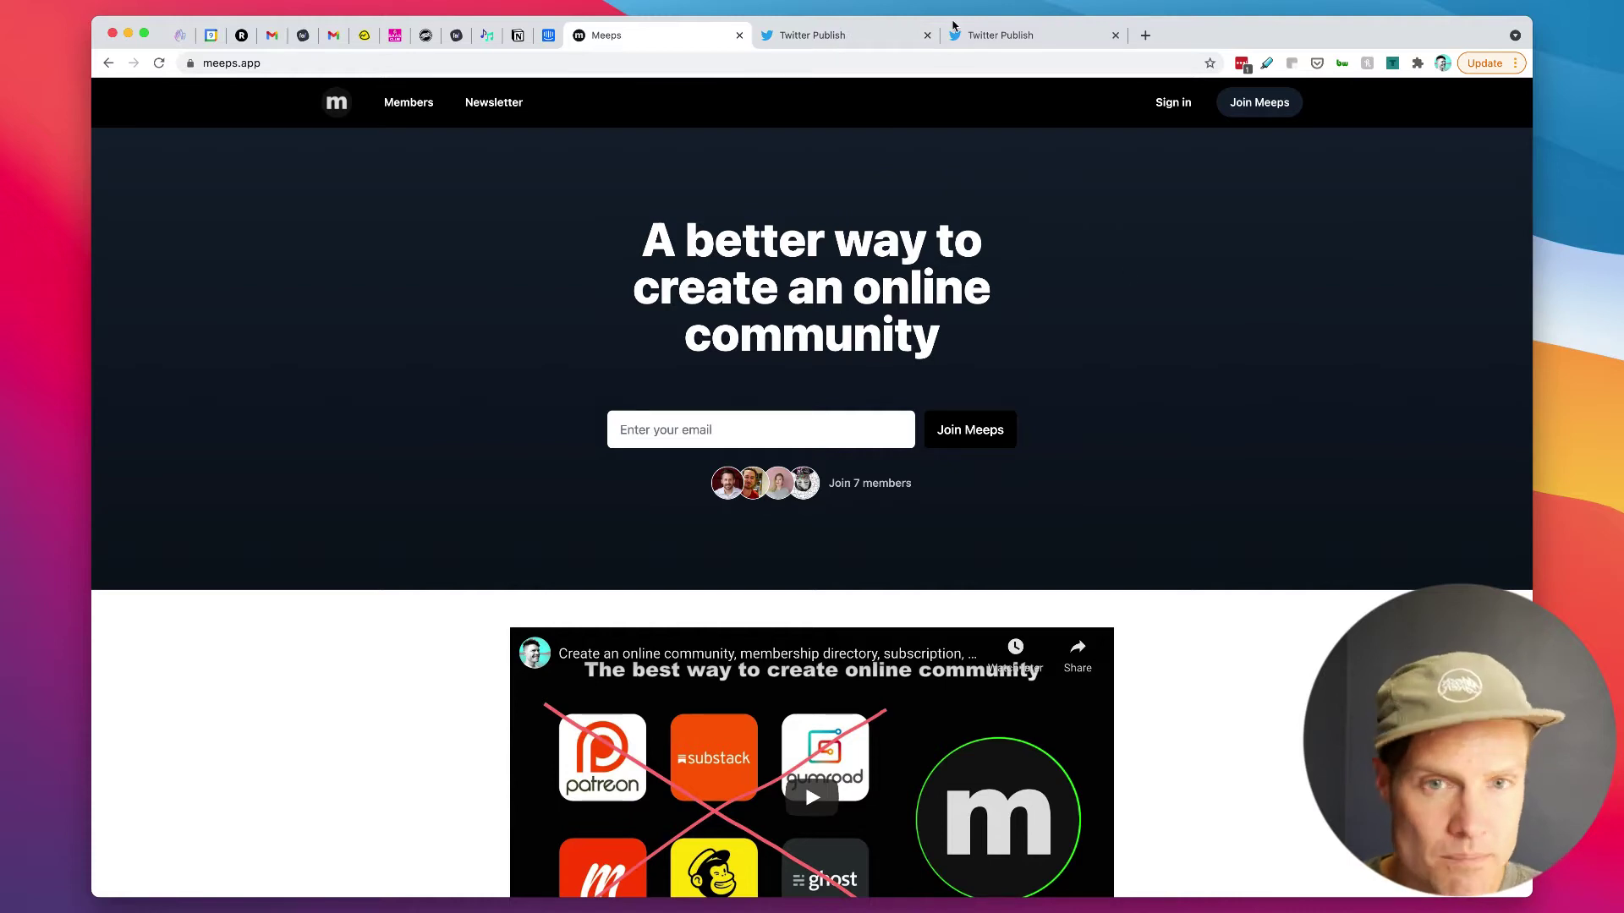
Step: Open the Meeps admin dashboard at dashboard.meeps.app in a new tab
click(1145, 35)
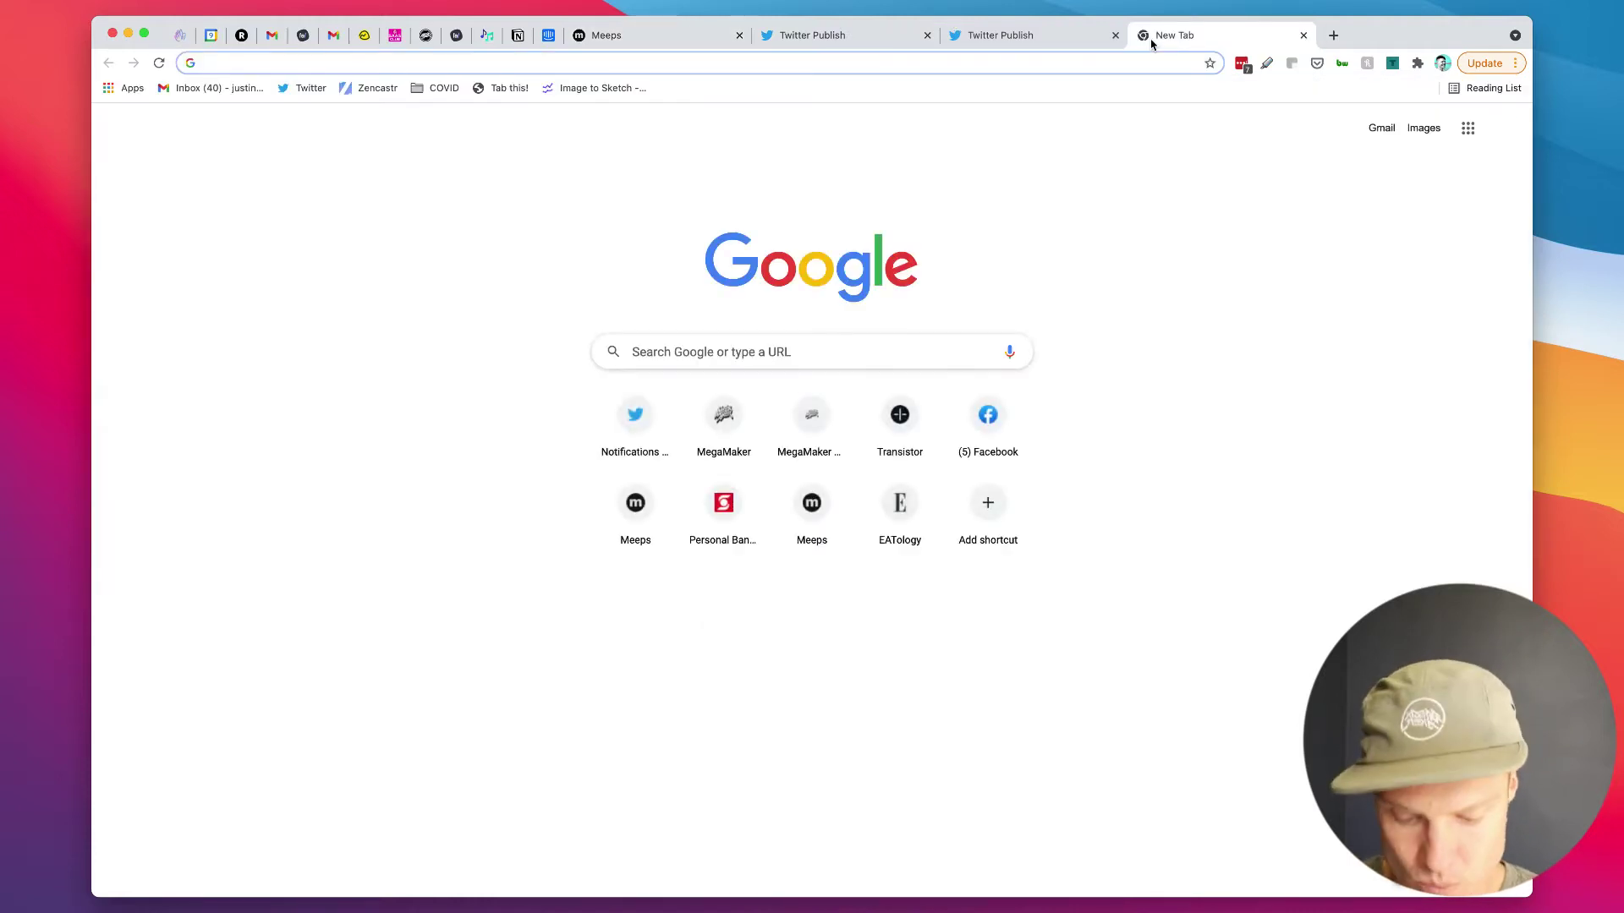
text(dashbo)
text(a)
key(Down)
key(Down)
key(Down)
key(Down)
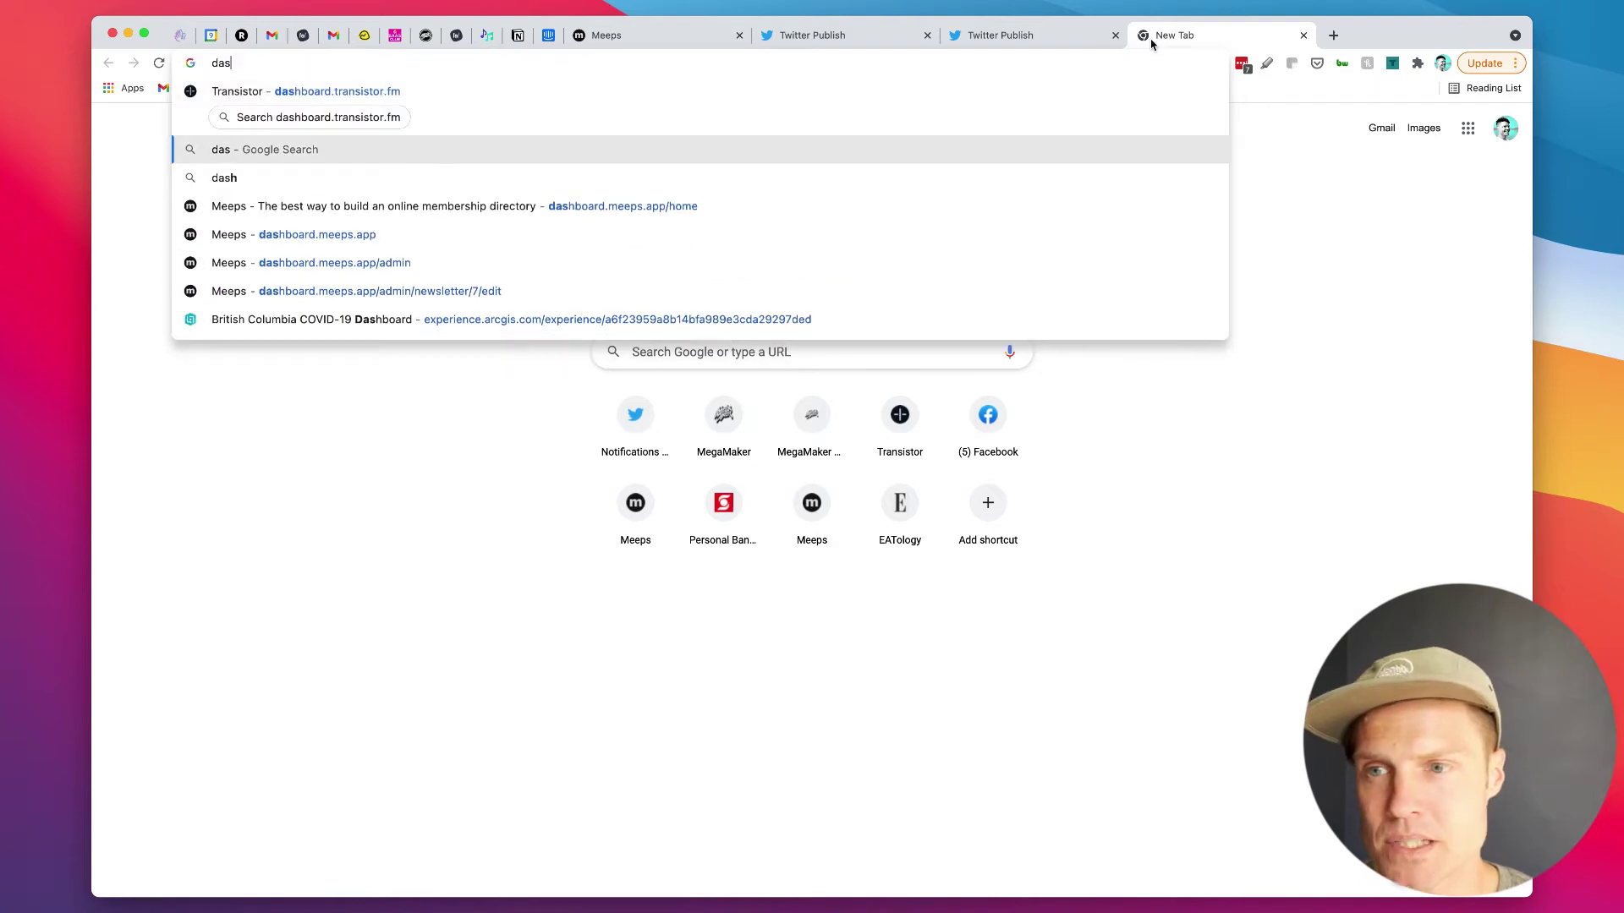
key(Return)
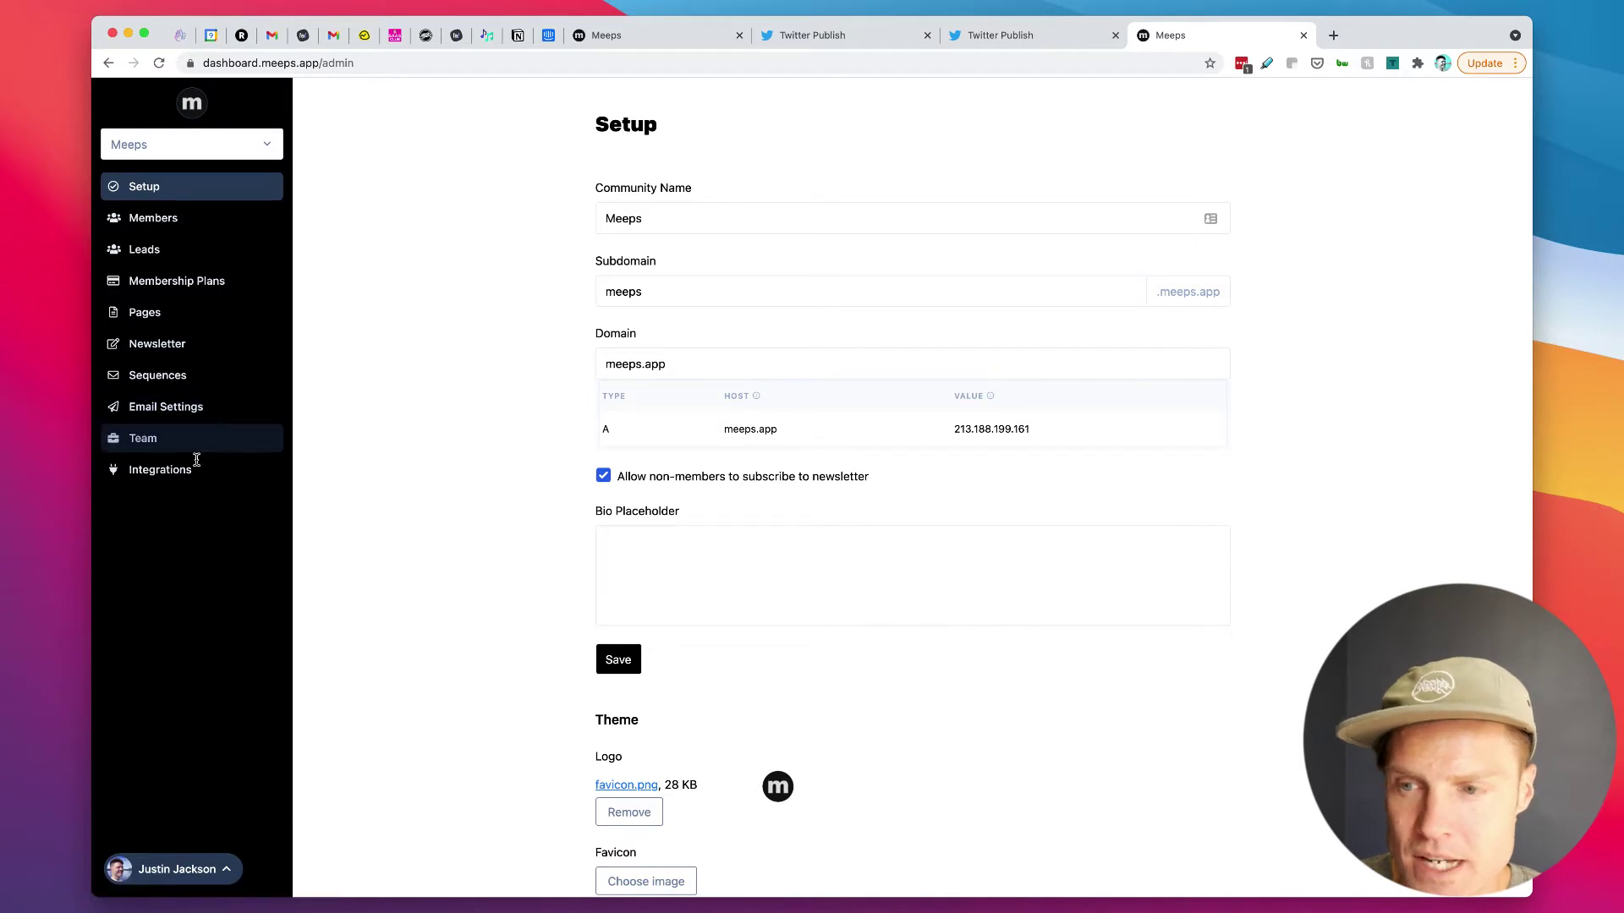
Step: In Pages > Homepage, replace 'community' with 'membership' in the headline
click(166, 315)
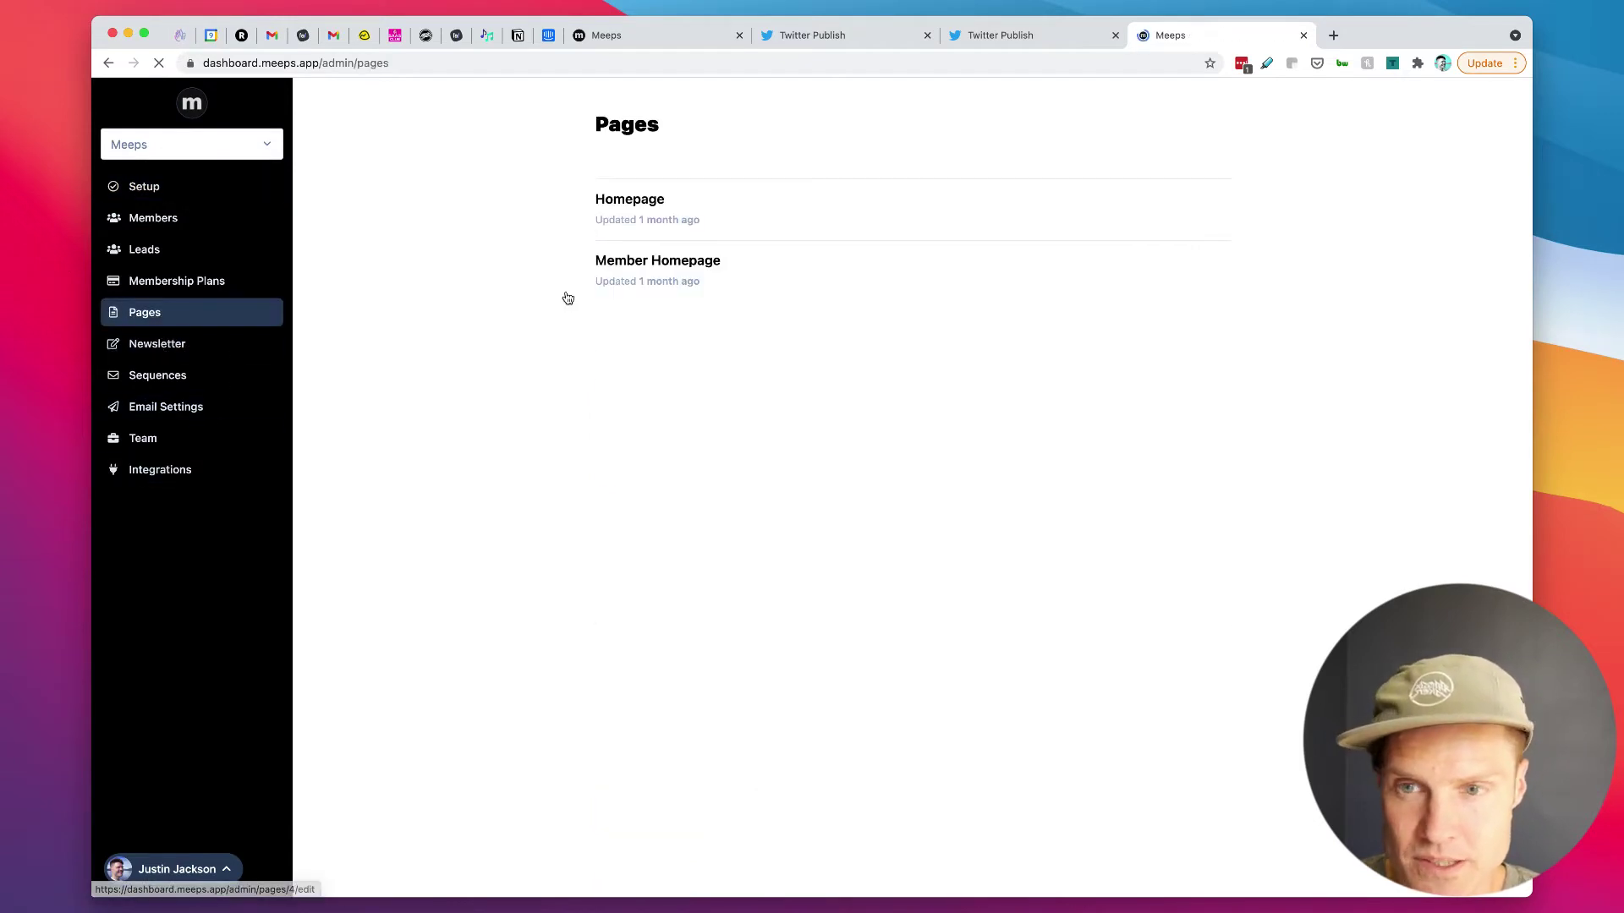
click(641, 203)
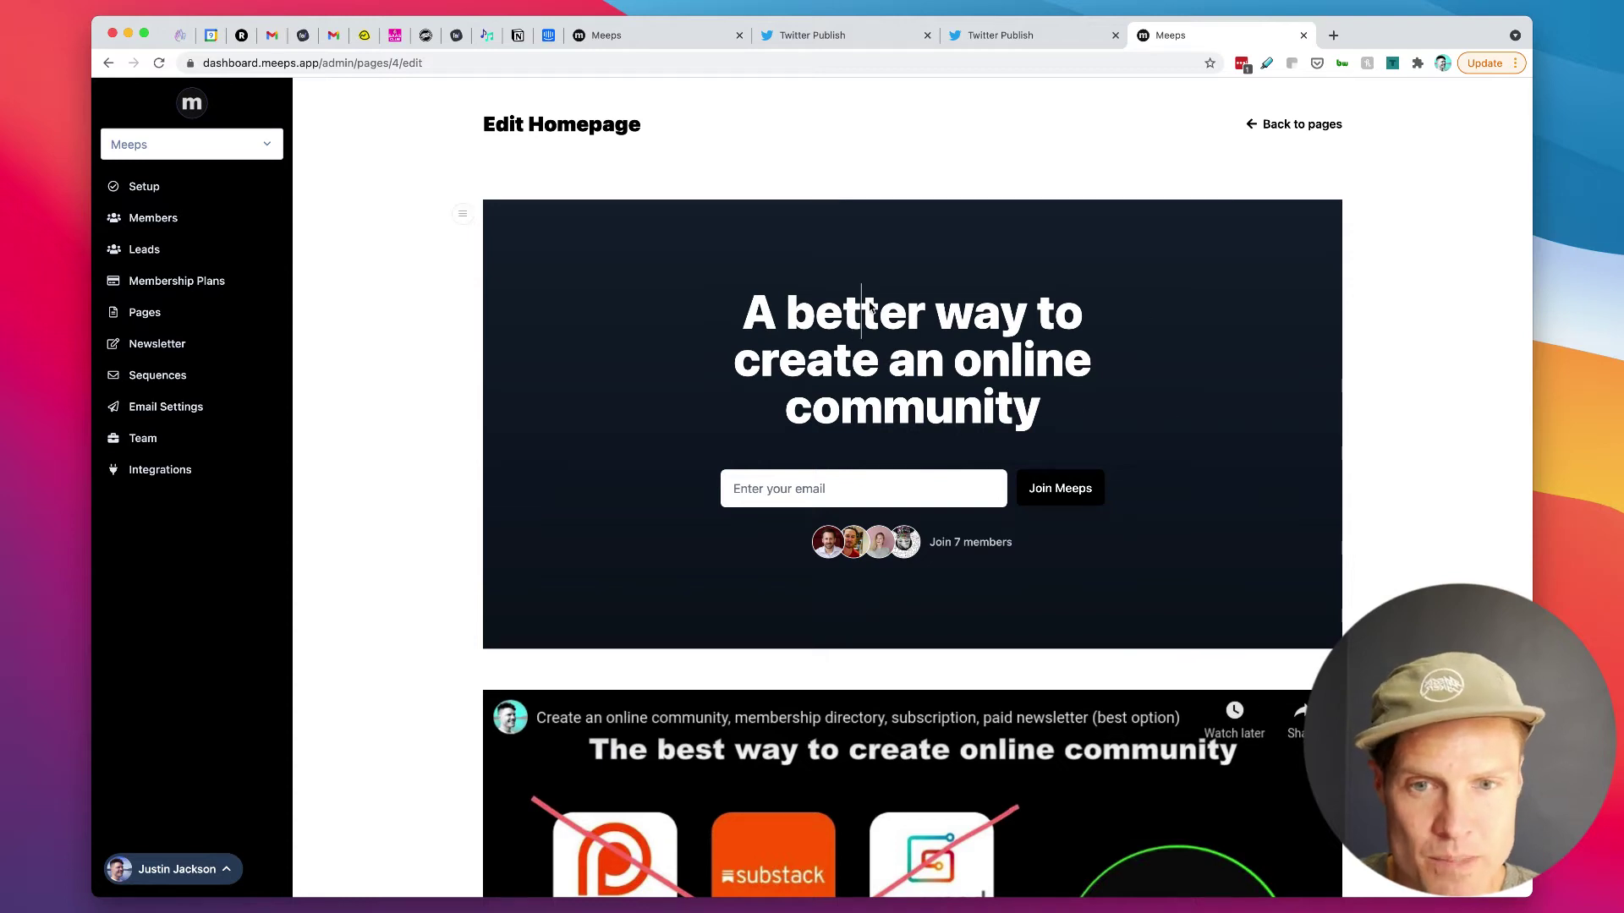
scroll(1063, 681, down, 3)
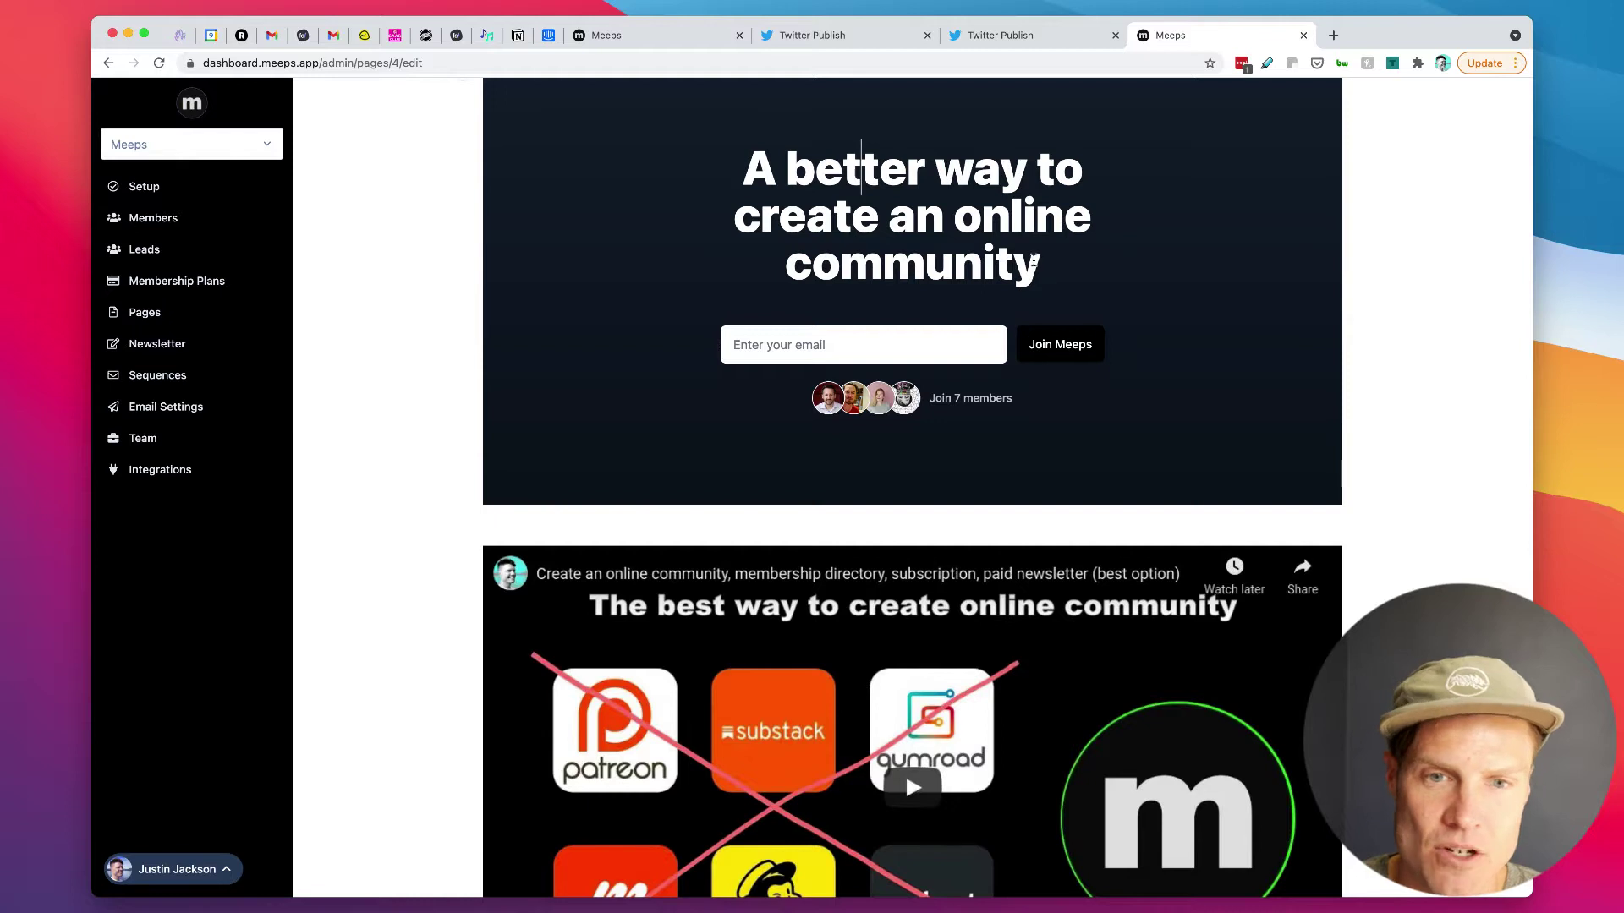
drag(1039, 262, 731, 264)
text(membership)
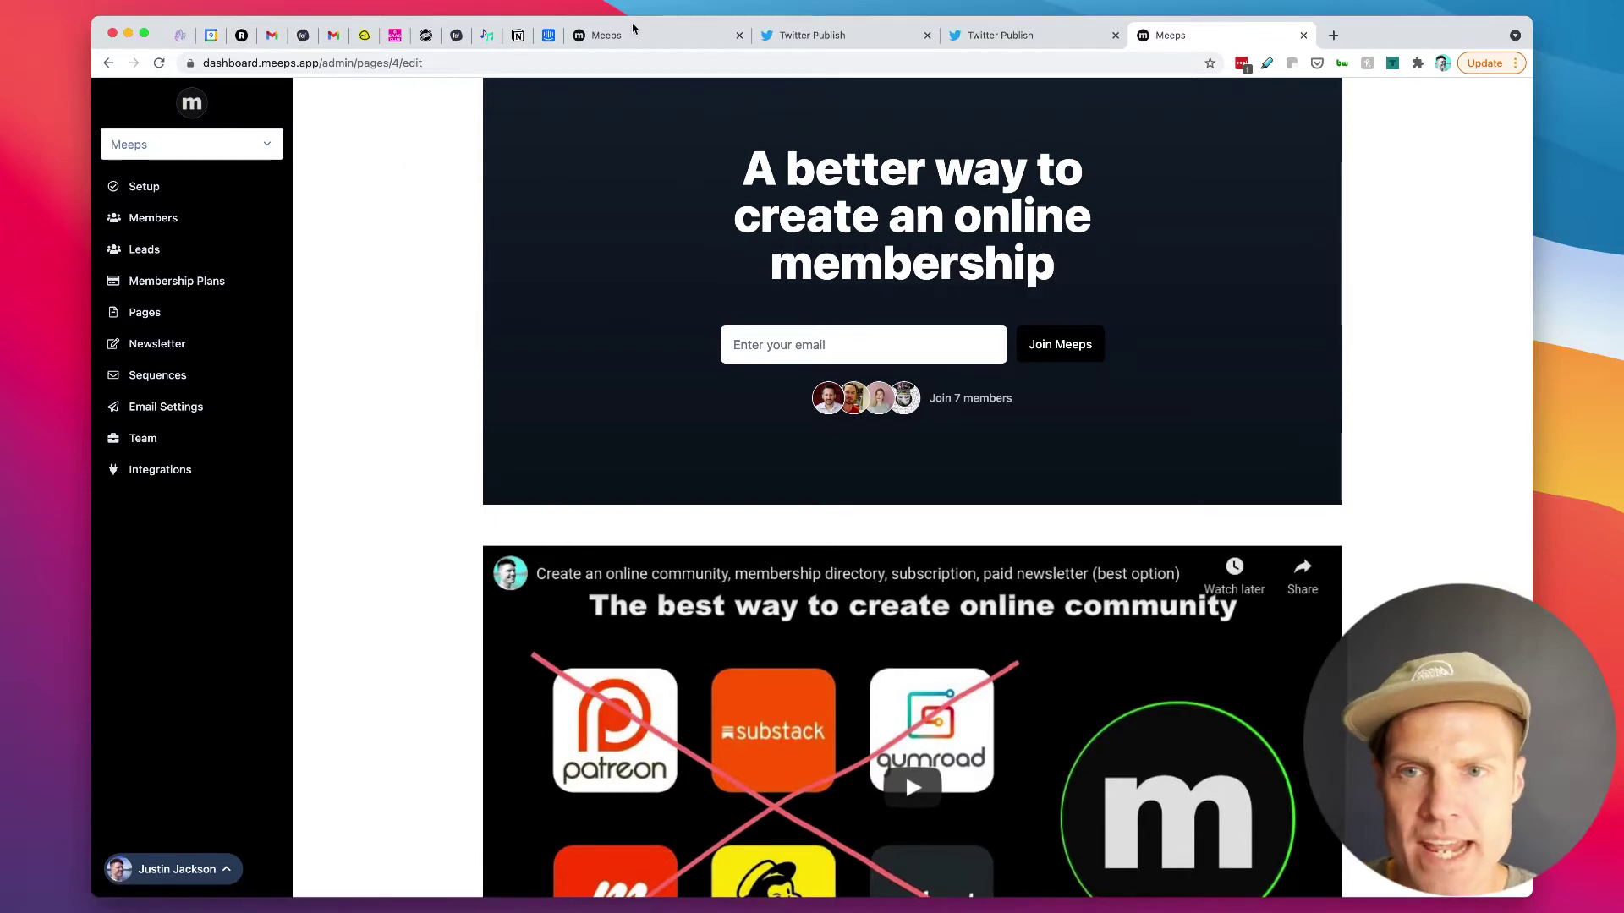
Step: Reload the live homepage to confirm the new headline, then return to the editor
click(618, 35)
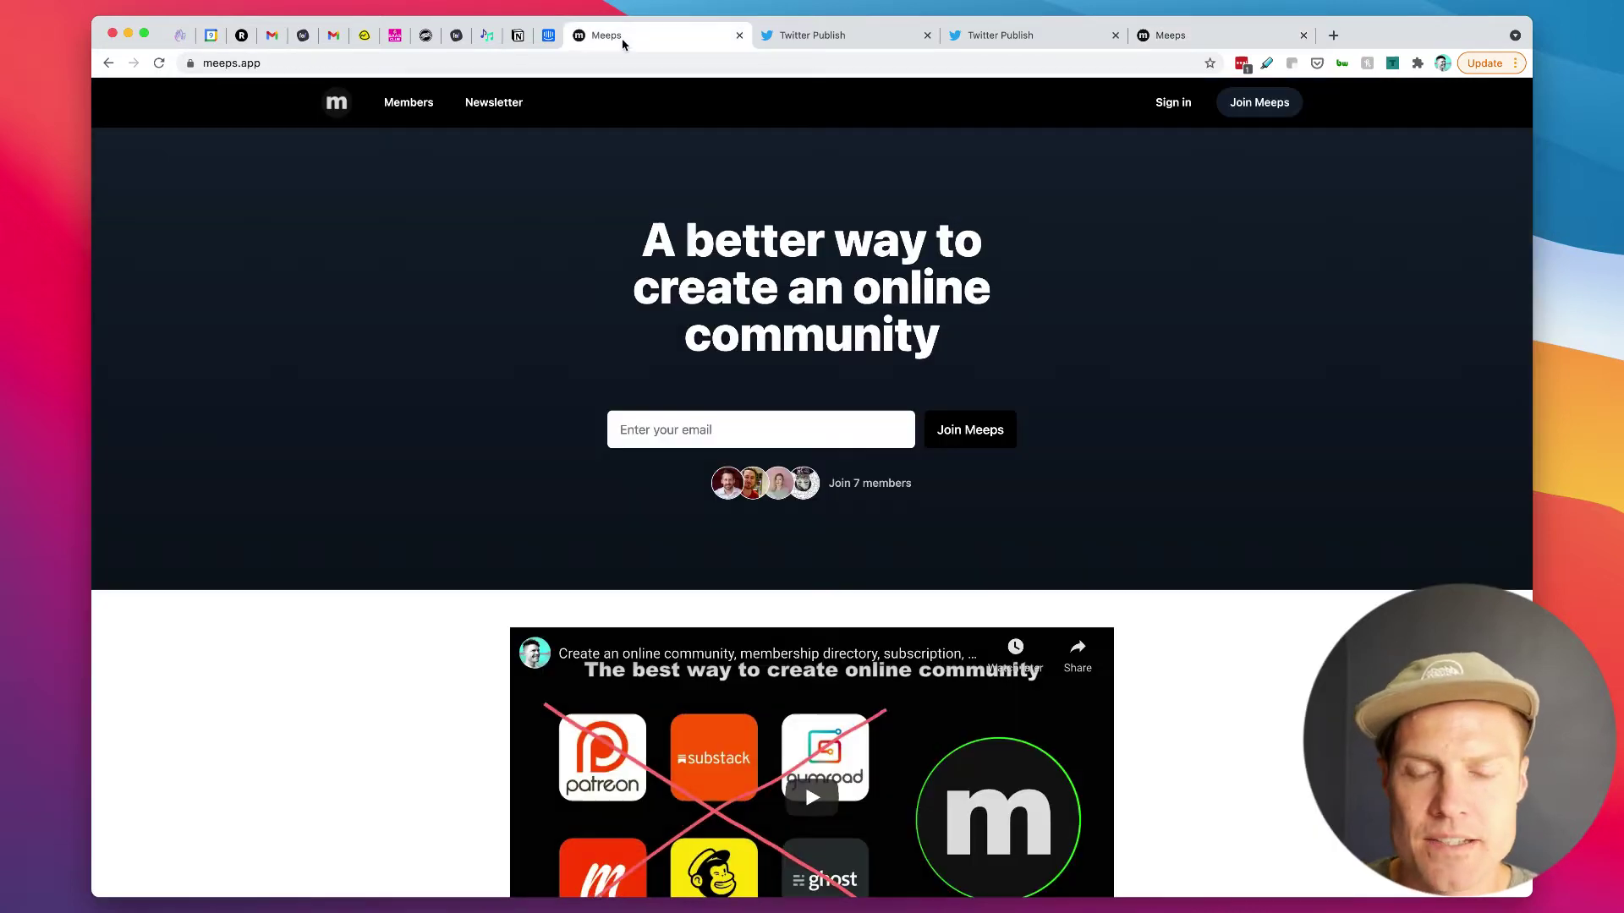
click(159, 63)
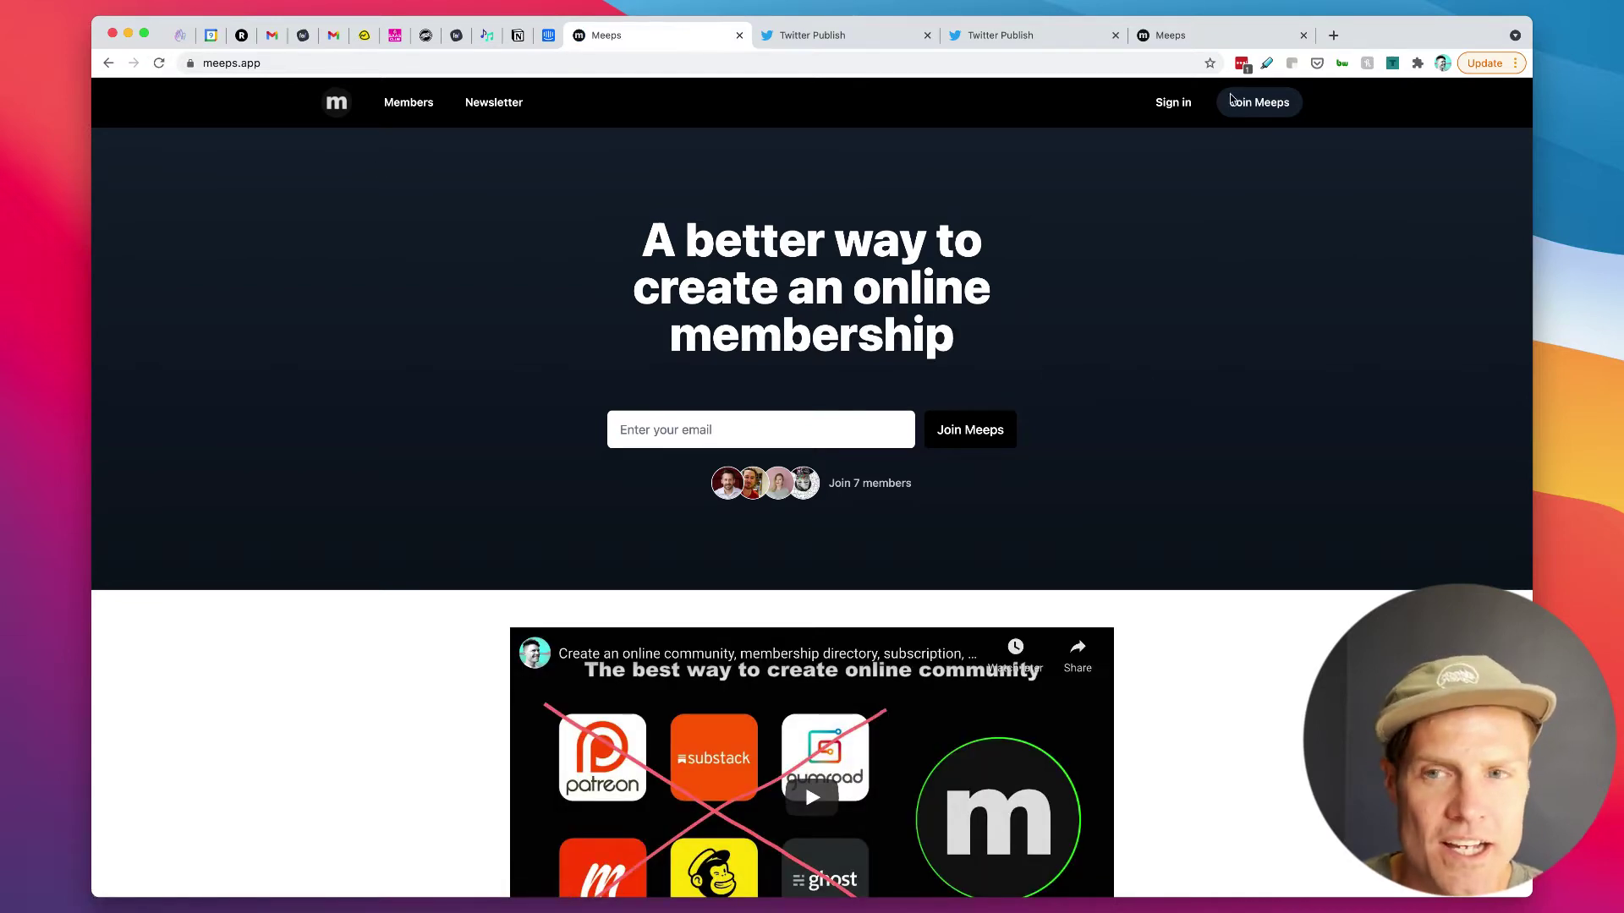
click(1204, 41)
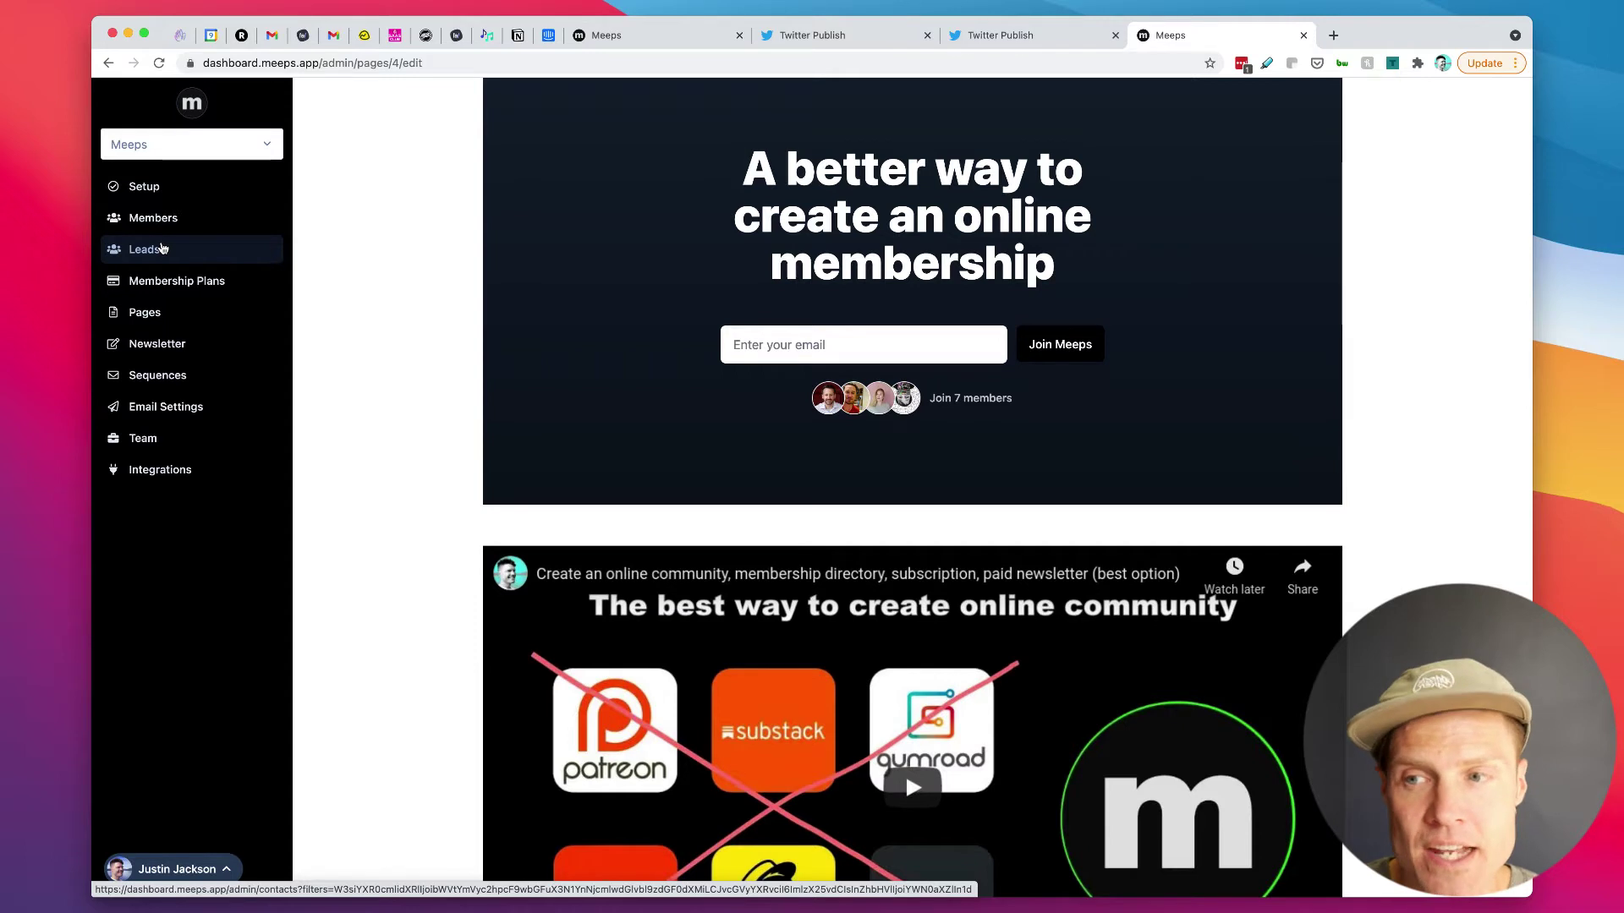
Step: Review the $99-a-year Early Access Plan, then open the Newsletter drafts list
click(177, 288)
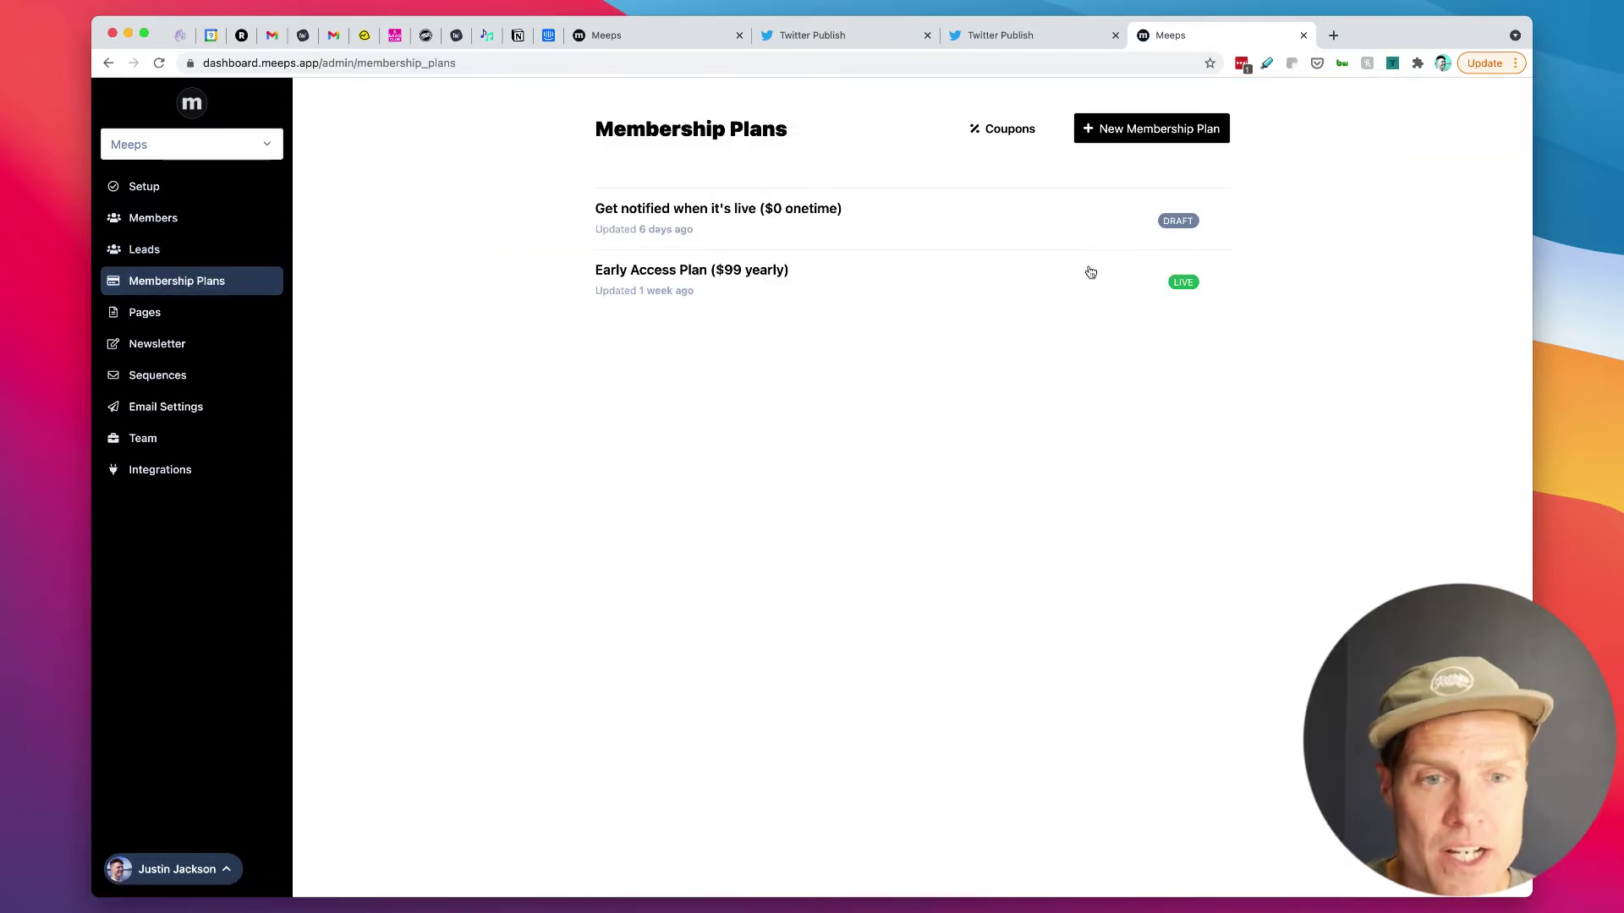
click(706, 273)
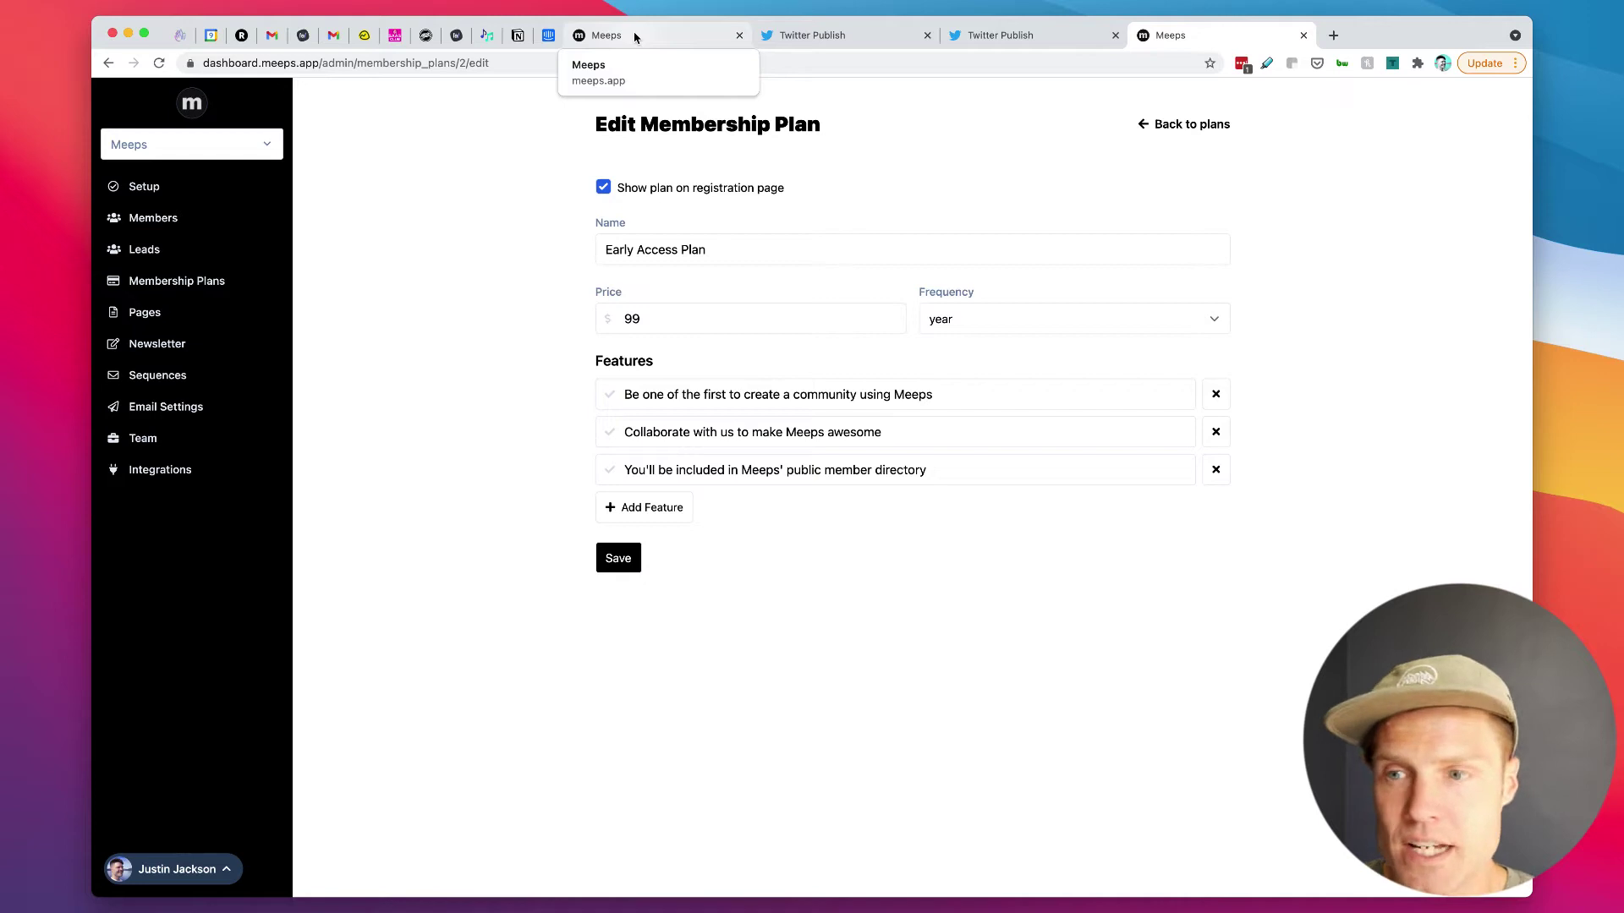
click(173, 344)
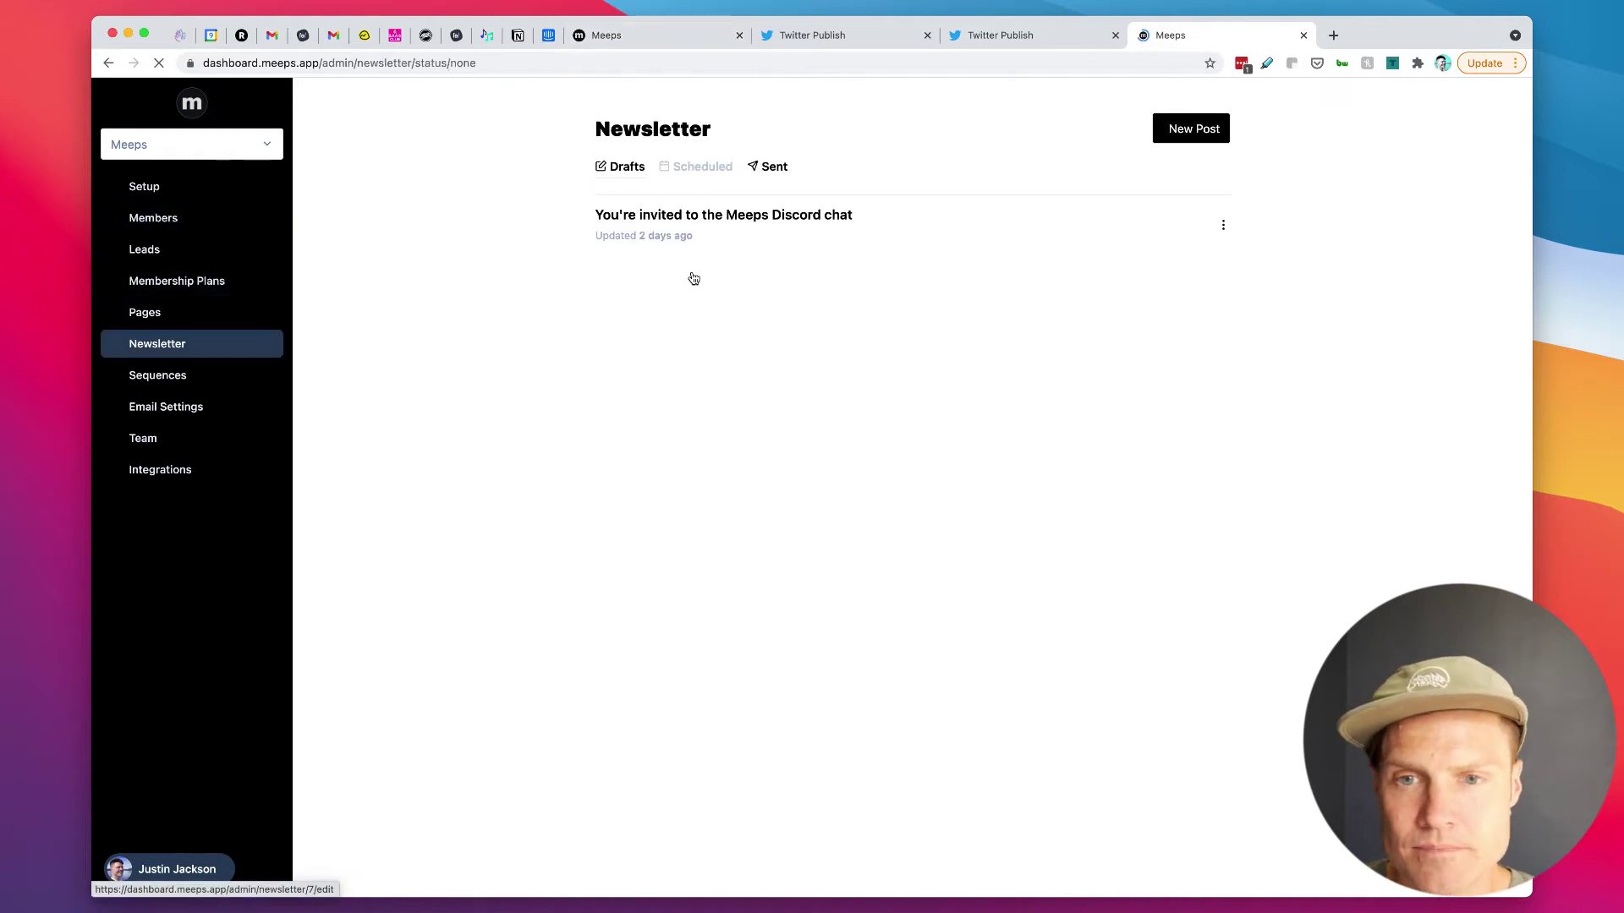
Step: Copy the share link of the sent update newsletter
click(773, 167)
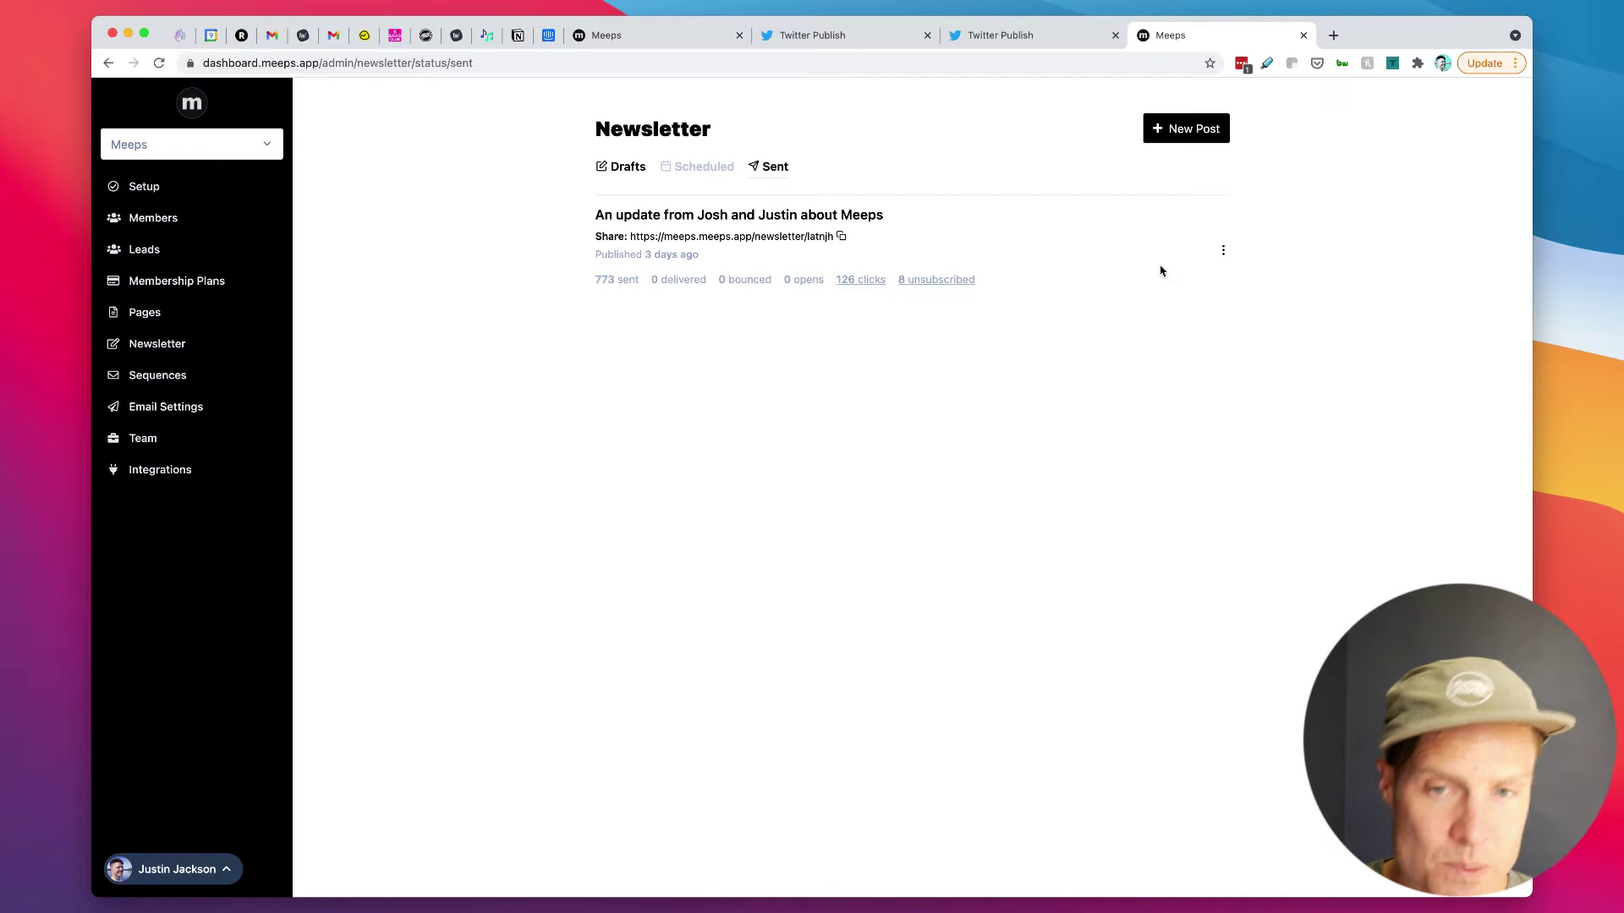
click(1222, 256)
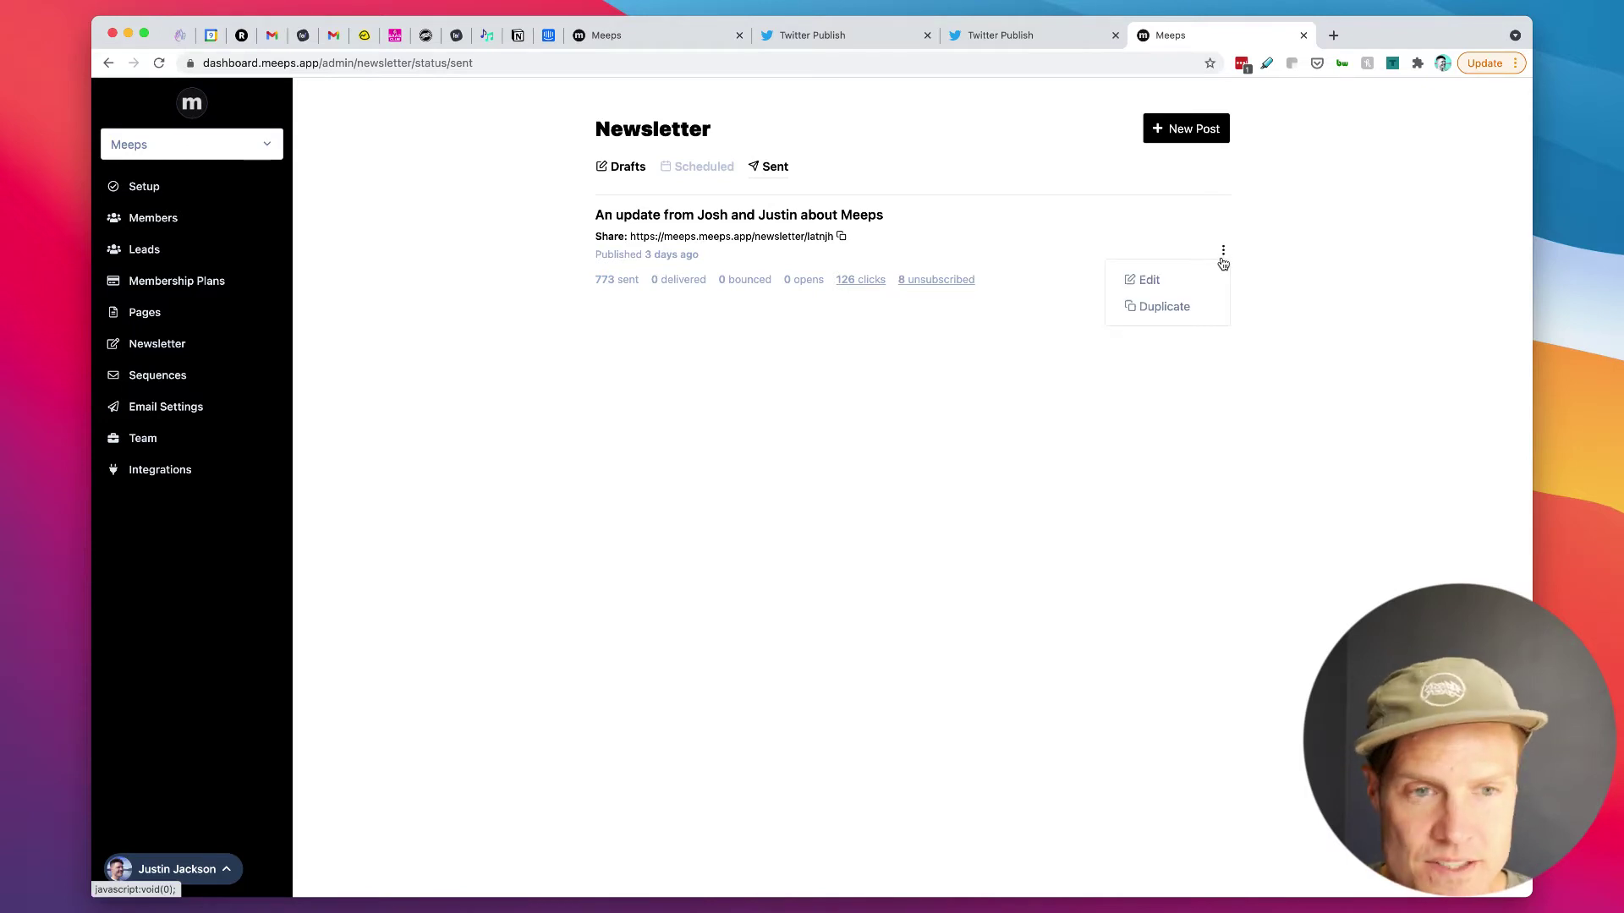
click(676, 238)
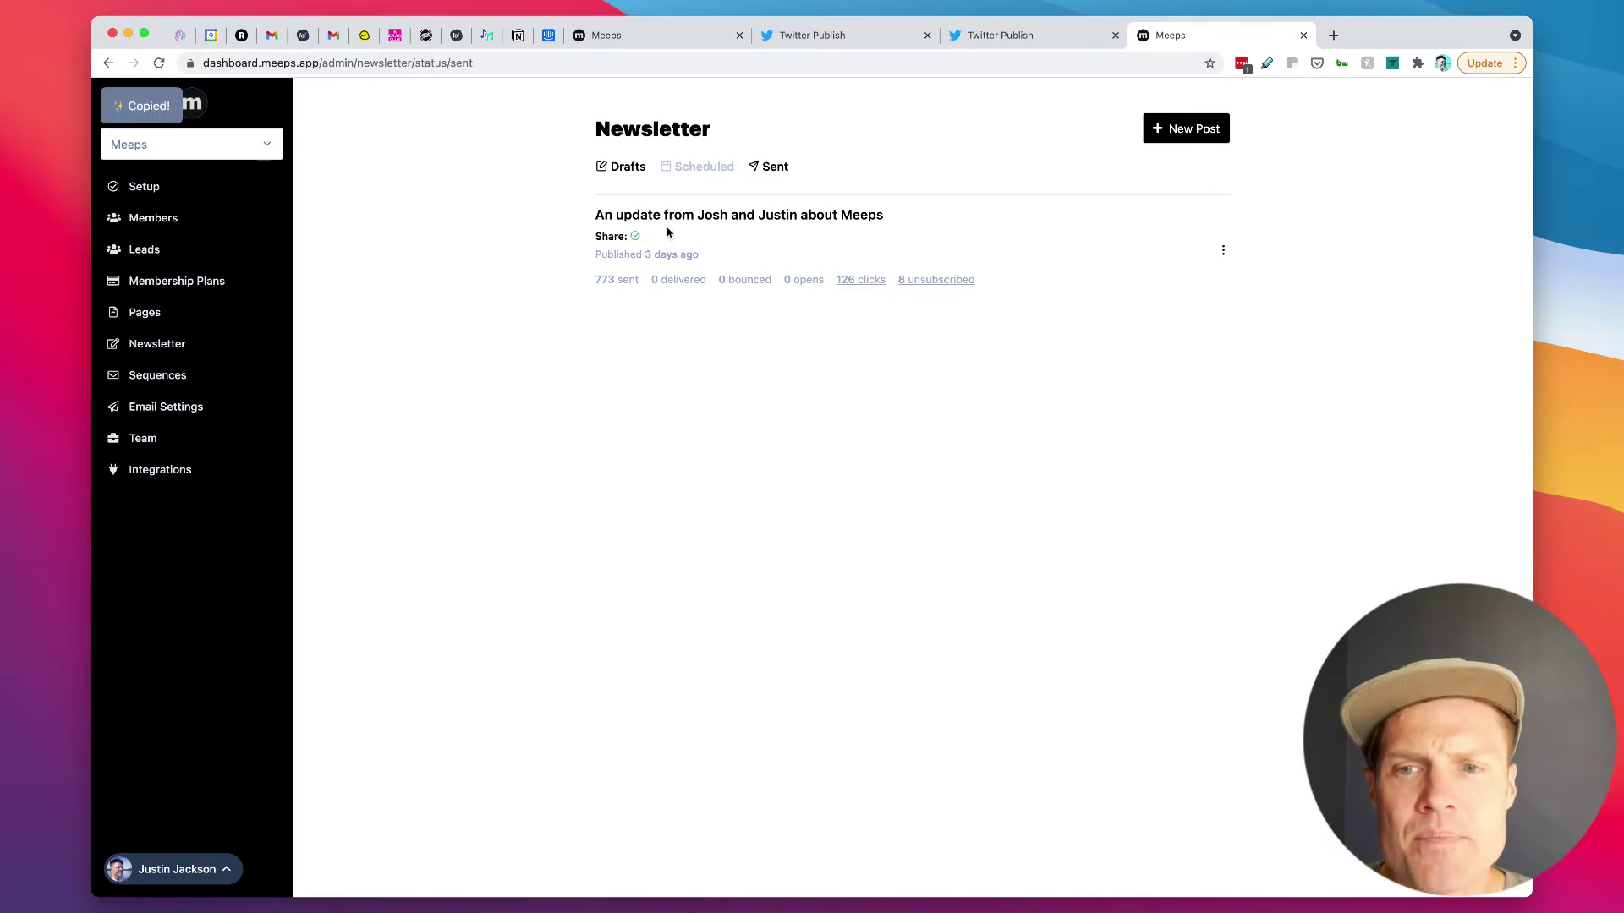
Step: Read the update post on the public meeps.app newsletter page
click(640, 32)
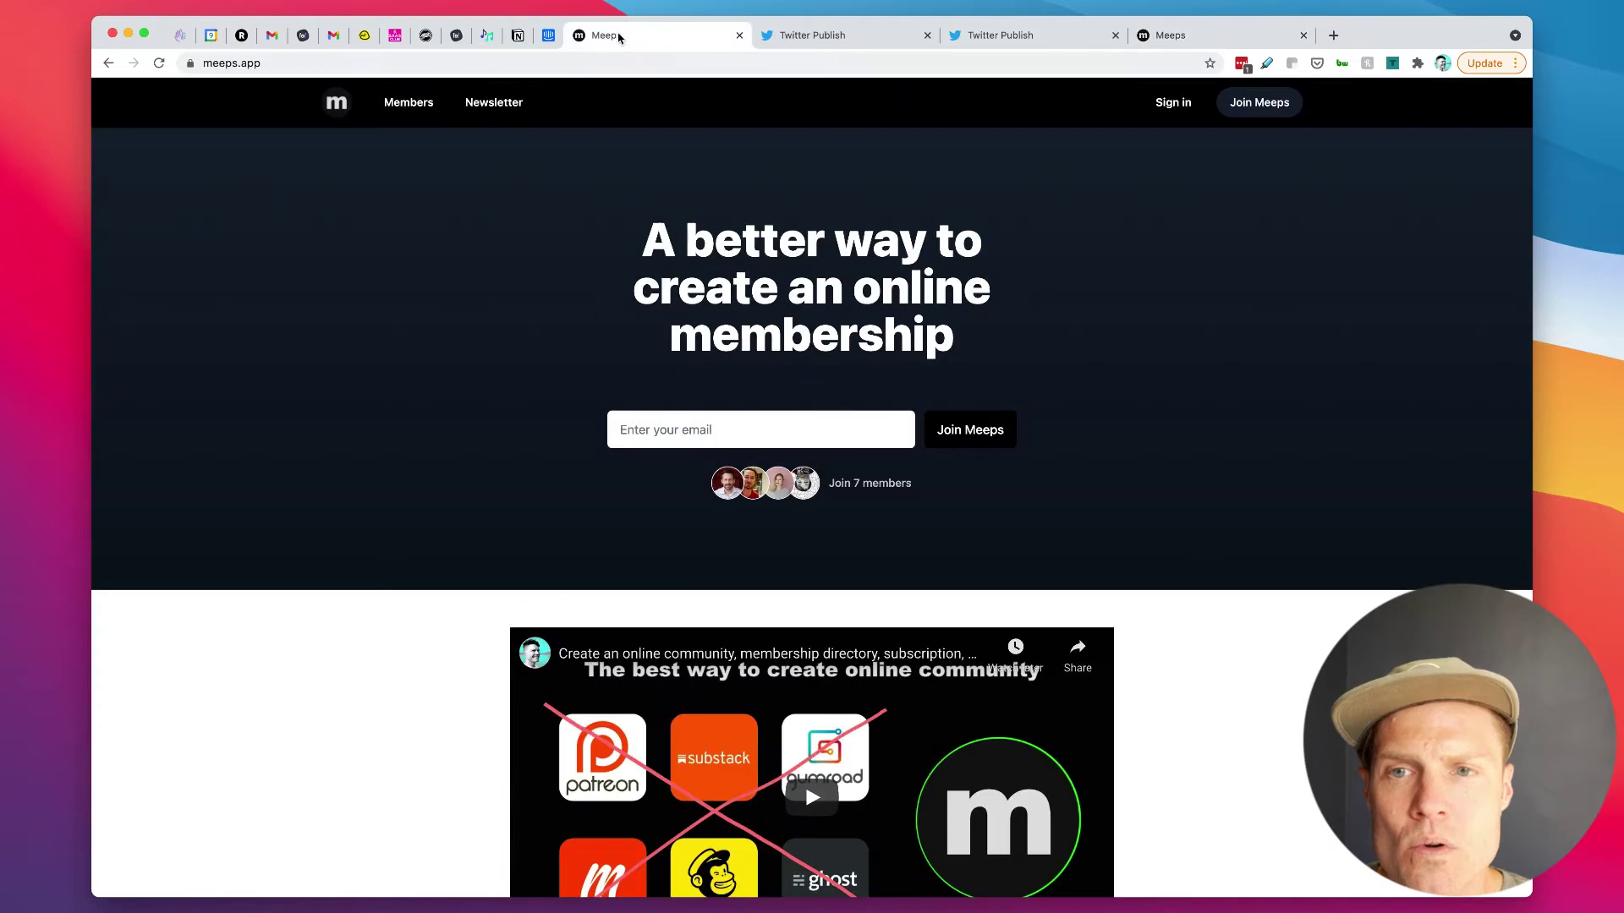
click(494, 103)
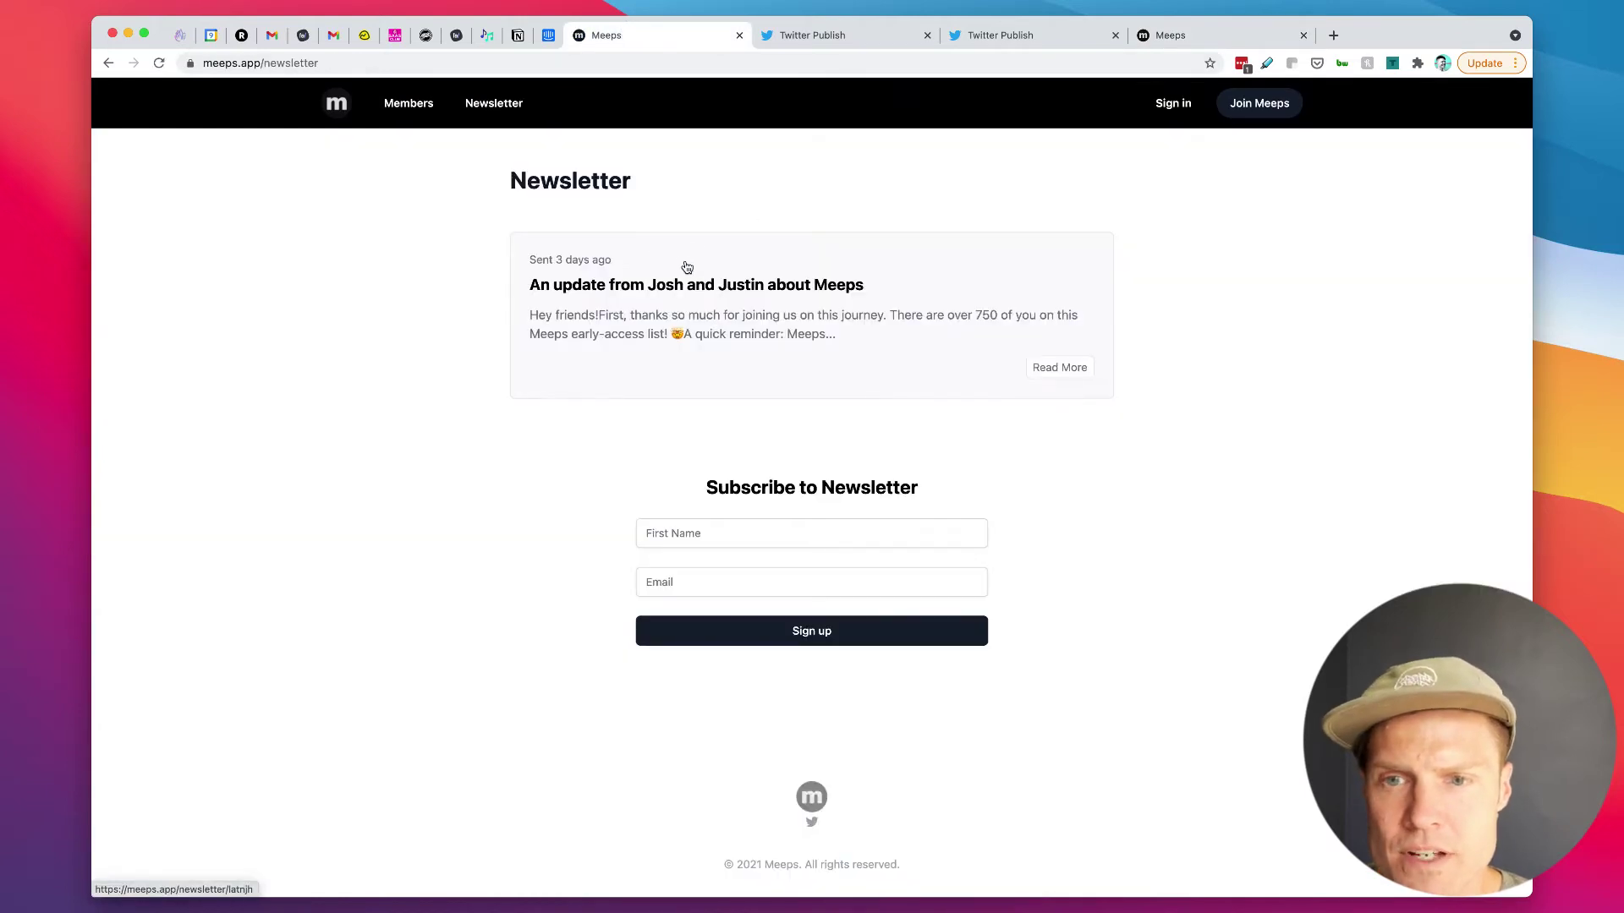
click(709, 292)
scroll(947, 585, down, 1)
scroll(947, 585, down, 3)
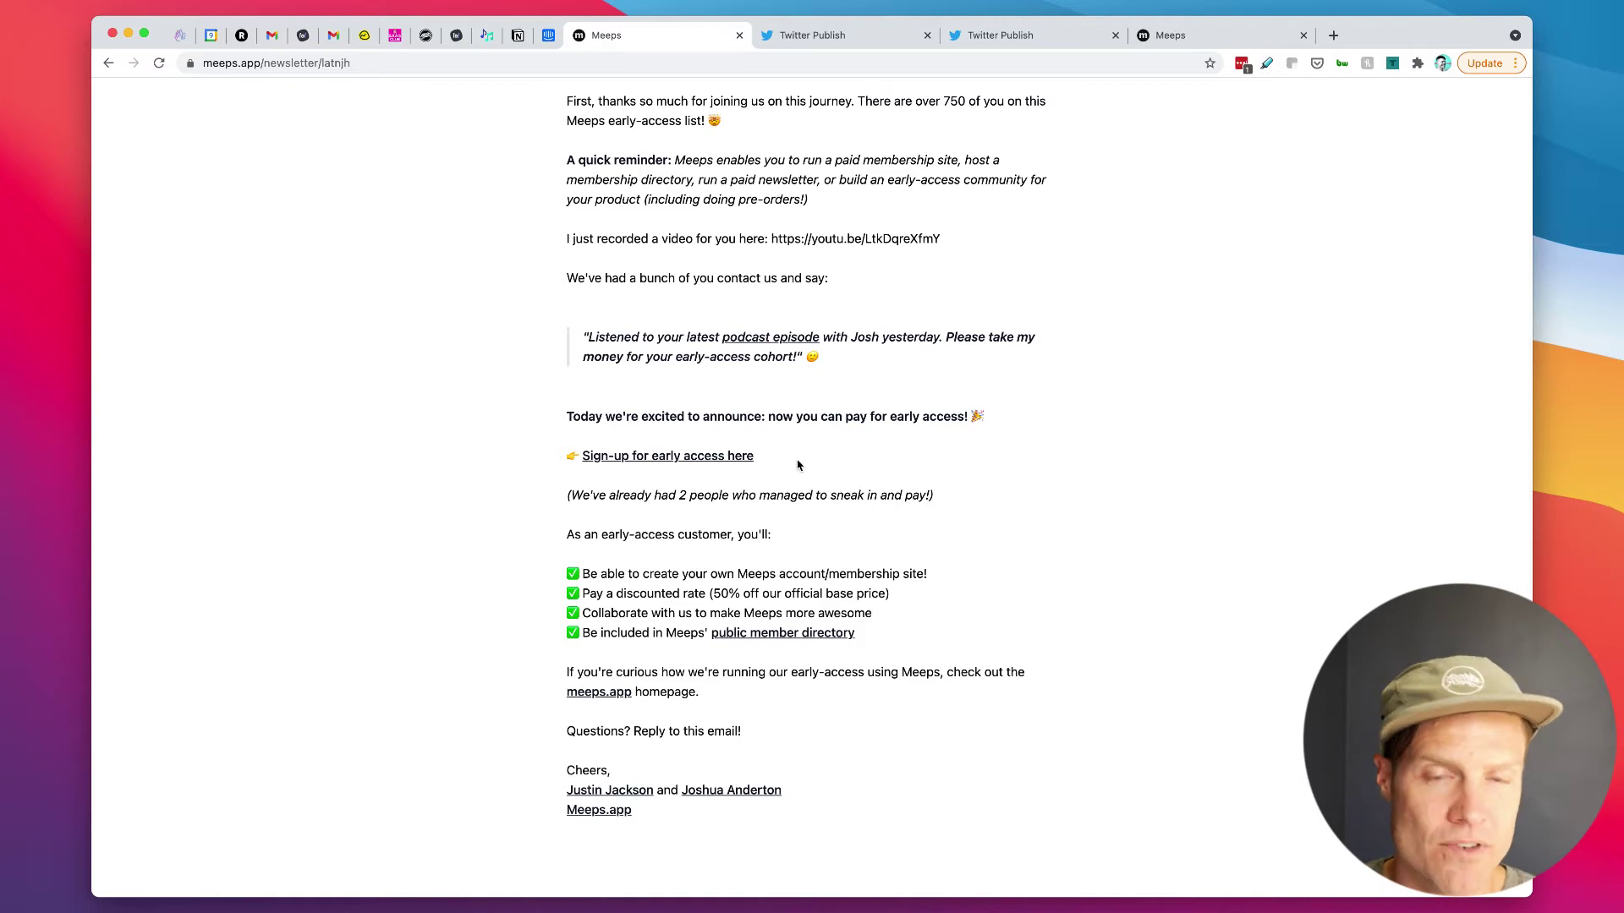
Step: Go back through the newsletter list to the public meeps.app homepage
click(108, 62)
click(335, 103)
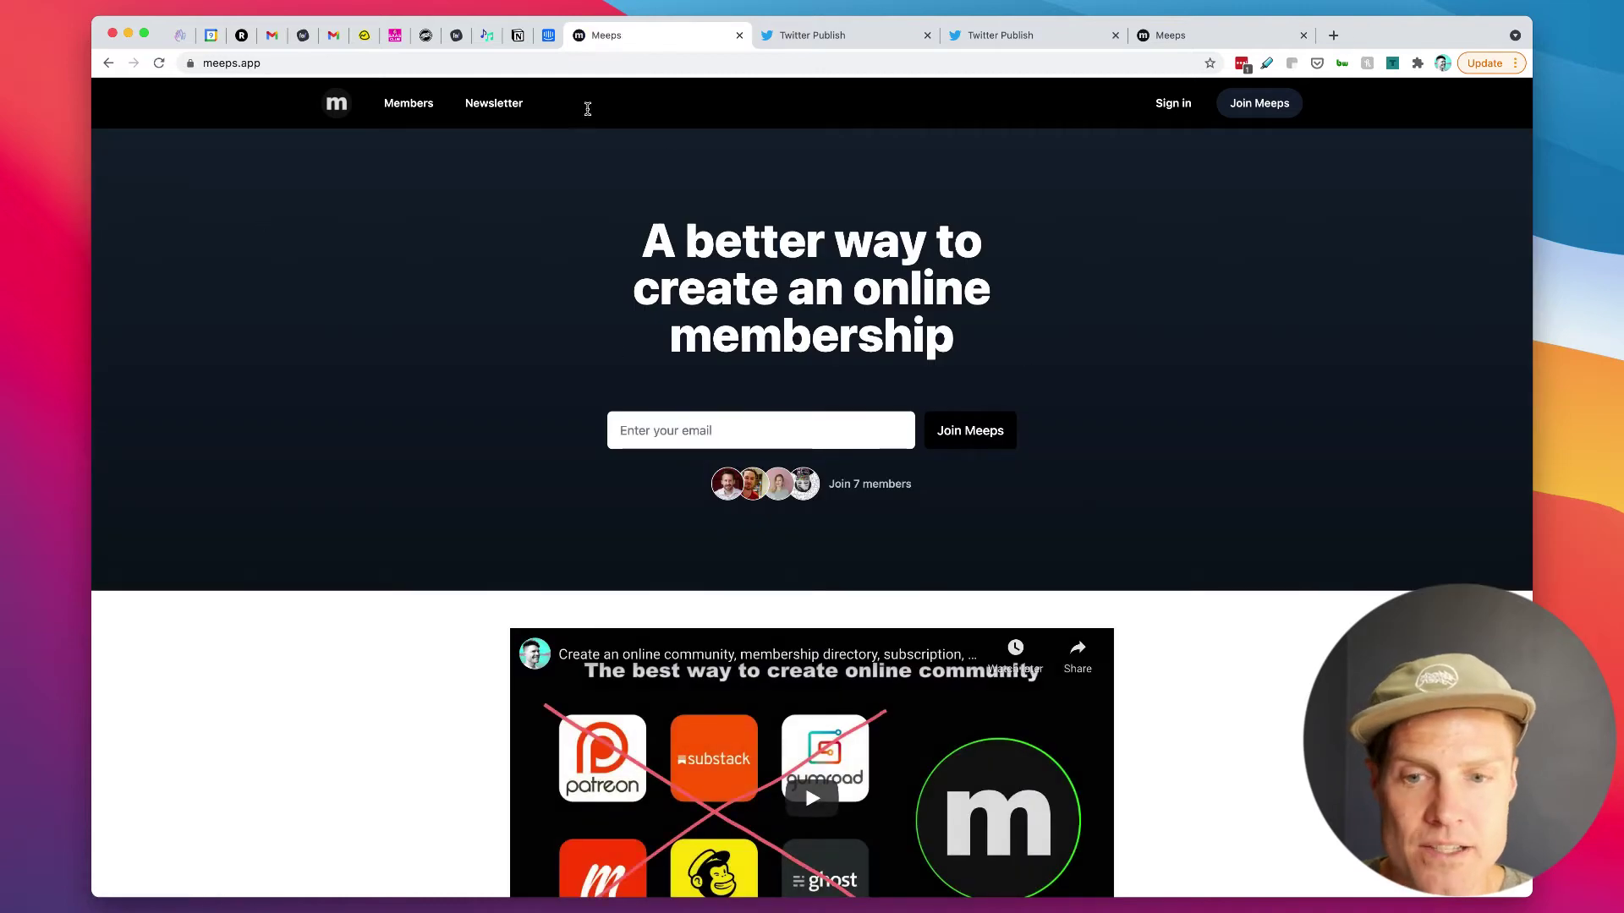
scroll(1134, 729, down, 3)
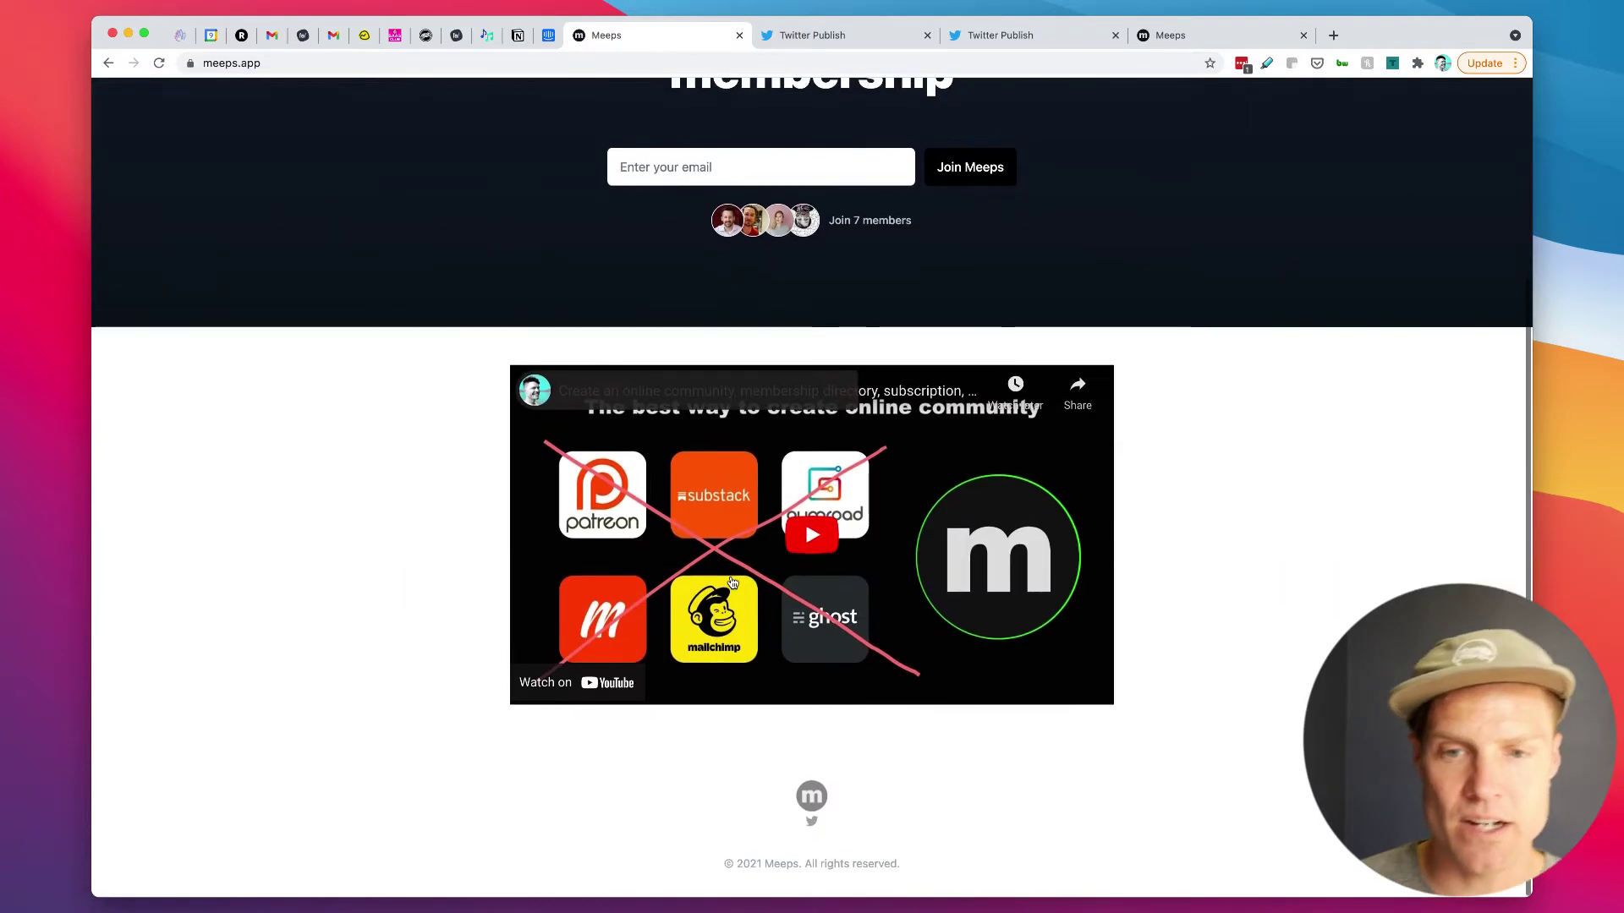
scroll(1015, 635, up, 3)
Step: Enter the member's email address on the homepage signup and submit it
click(752, 427)
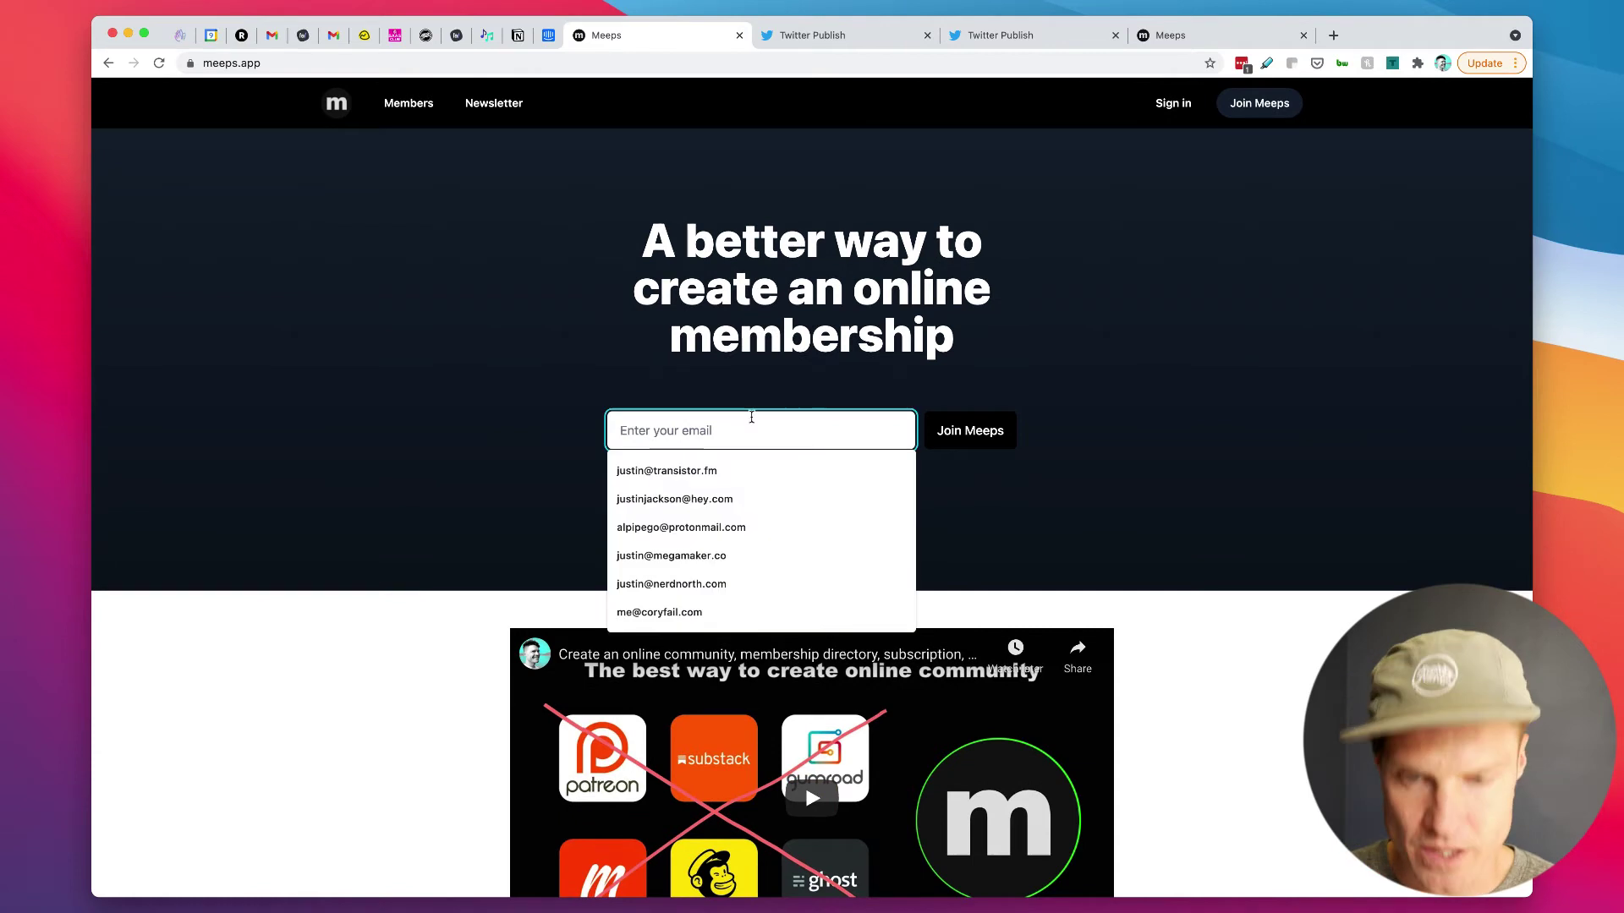
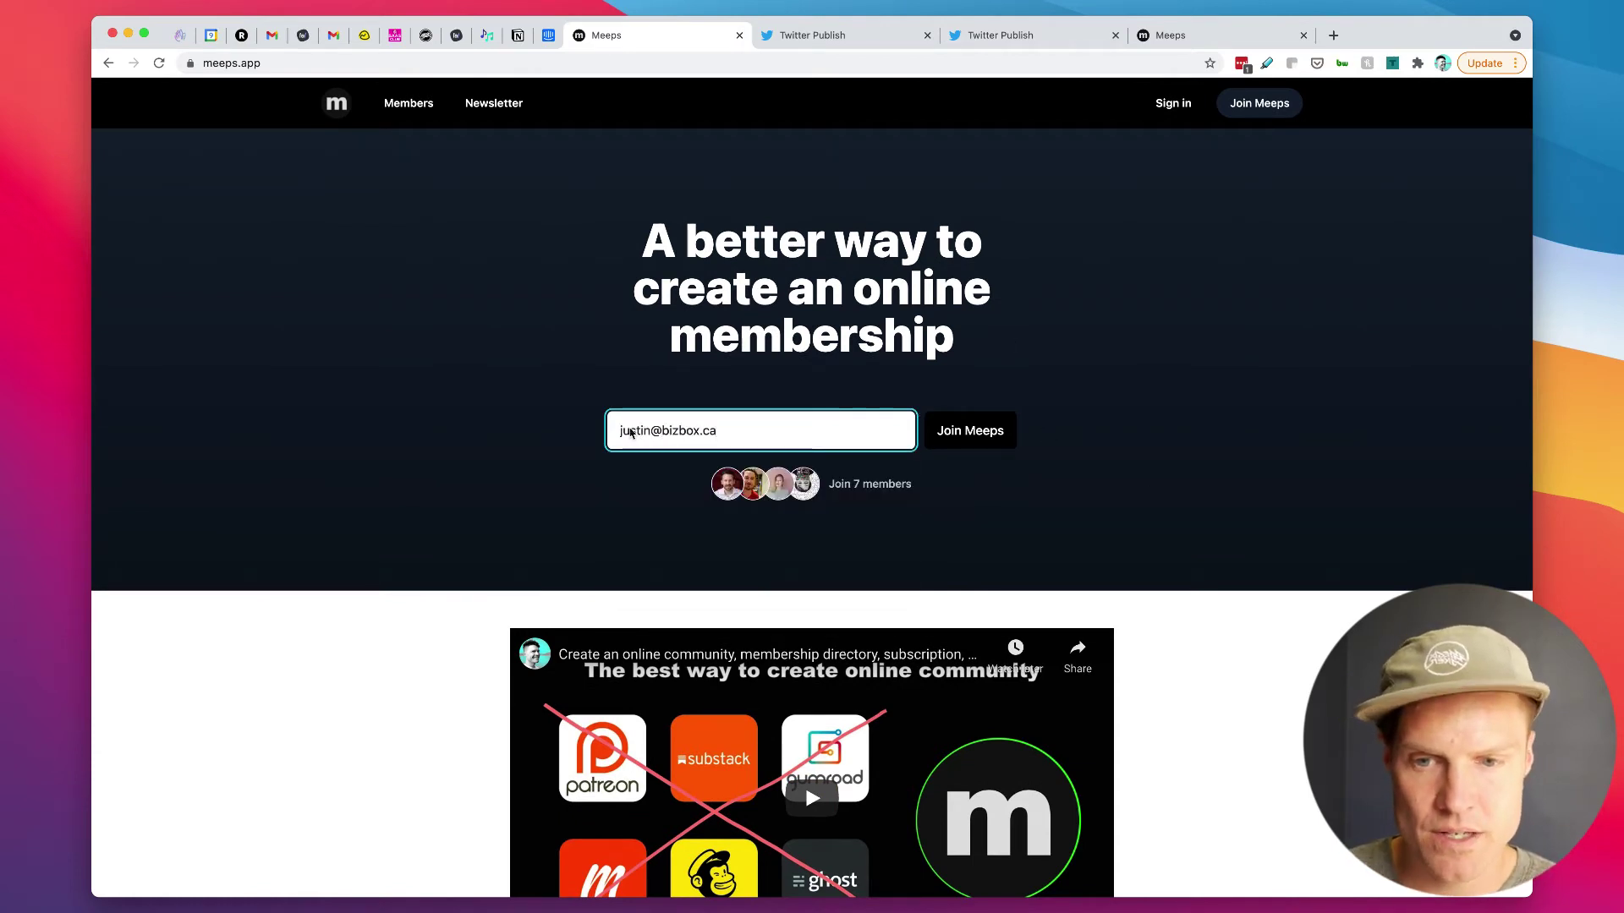
click(990, 439)
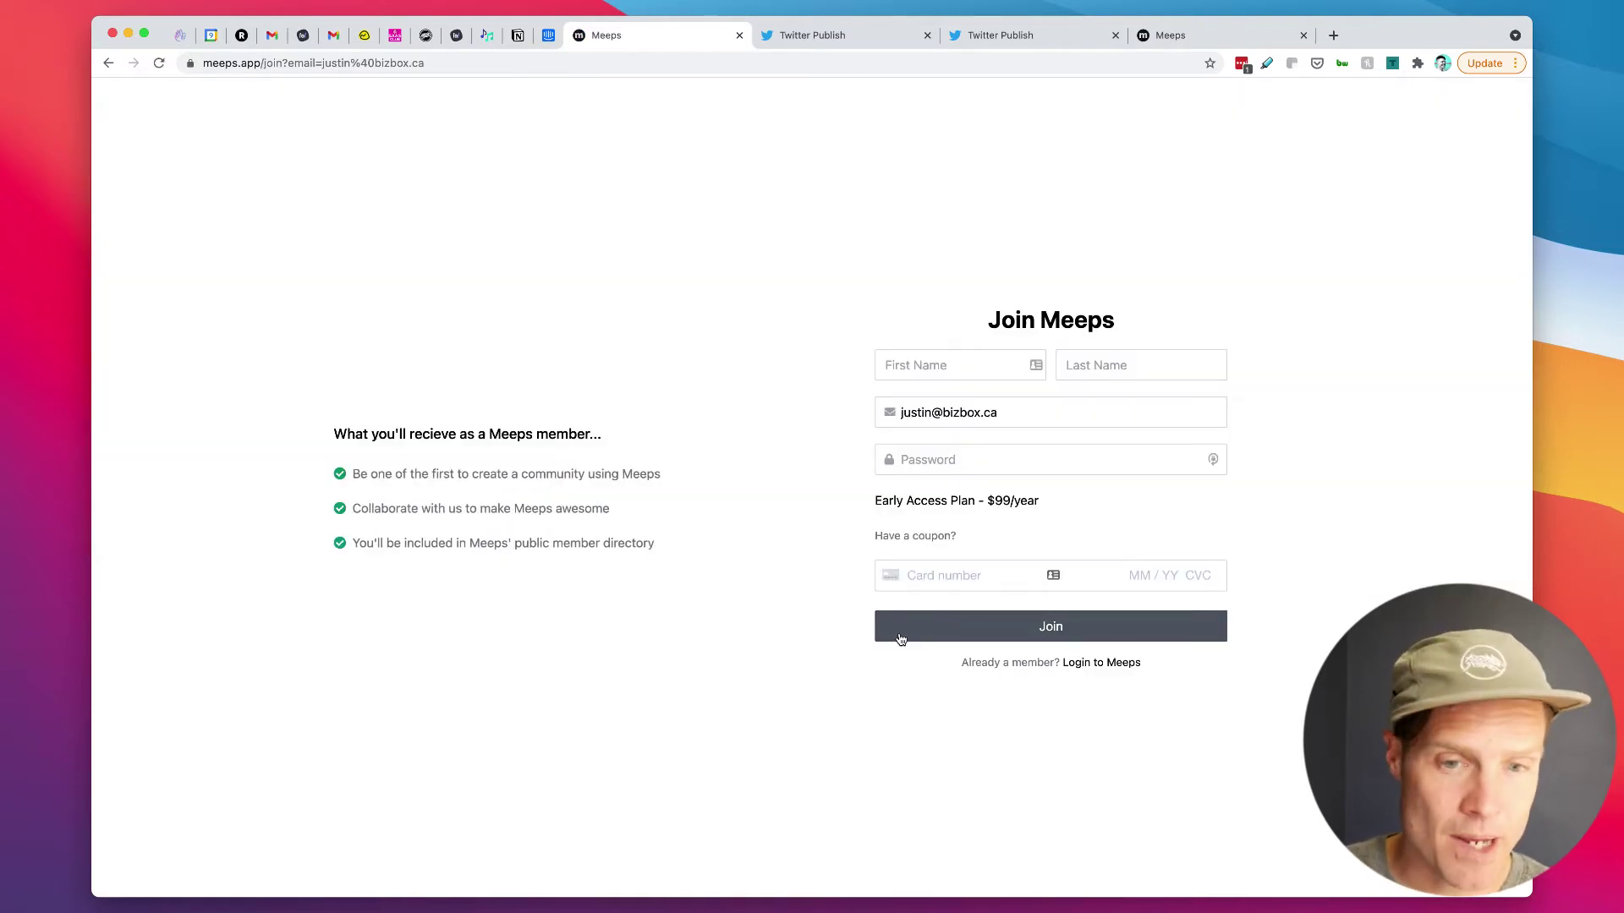
Step: Fill in the member's first and last name on the Join Meeps form
click(946, 358)
text(Justin)
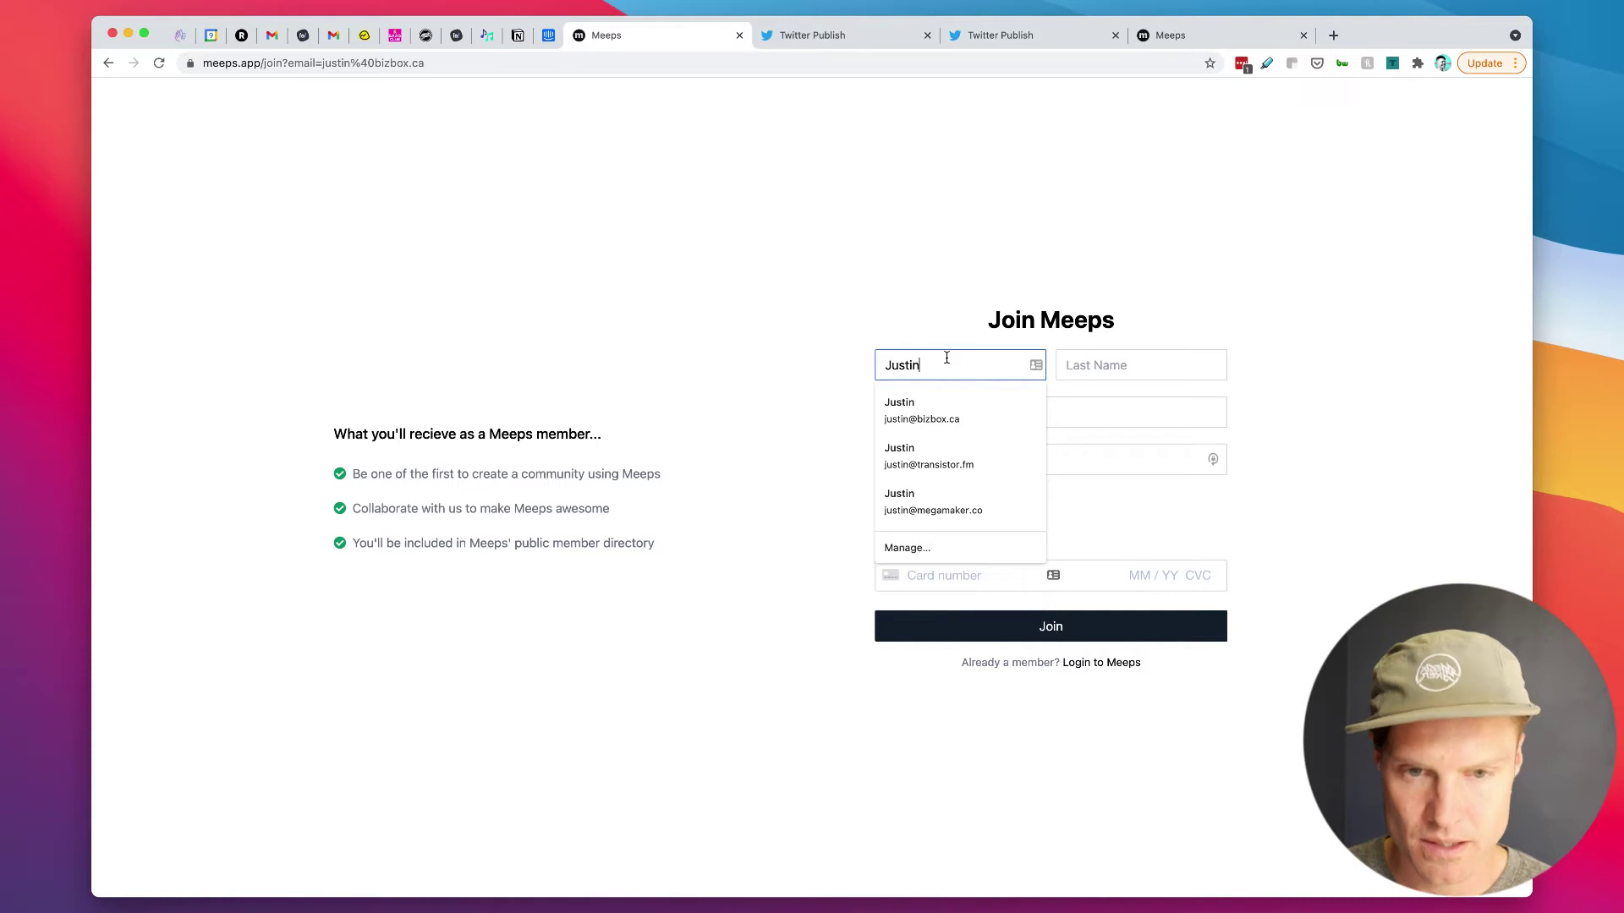
key(Tab)
text(Jackson)
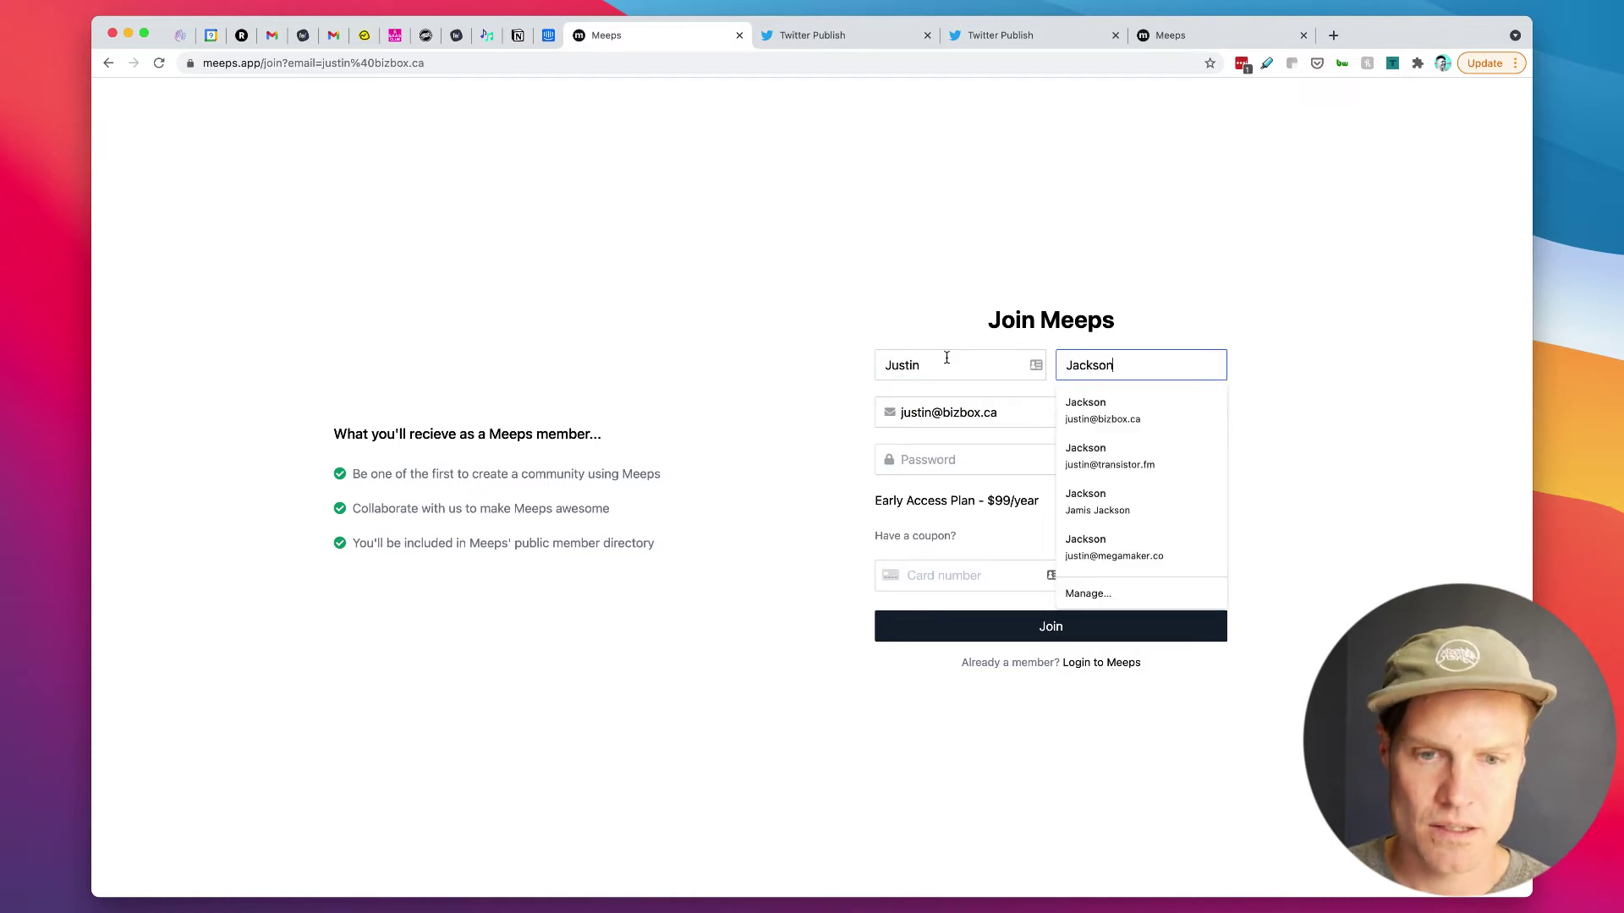
click(1247, 259)
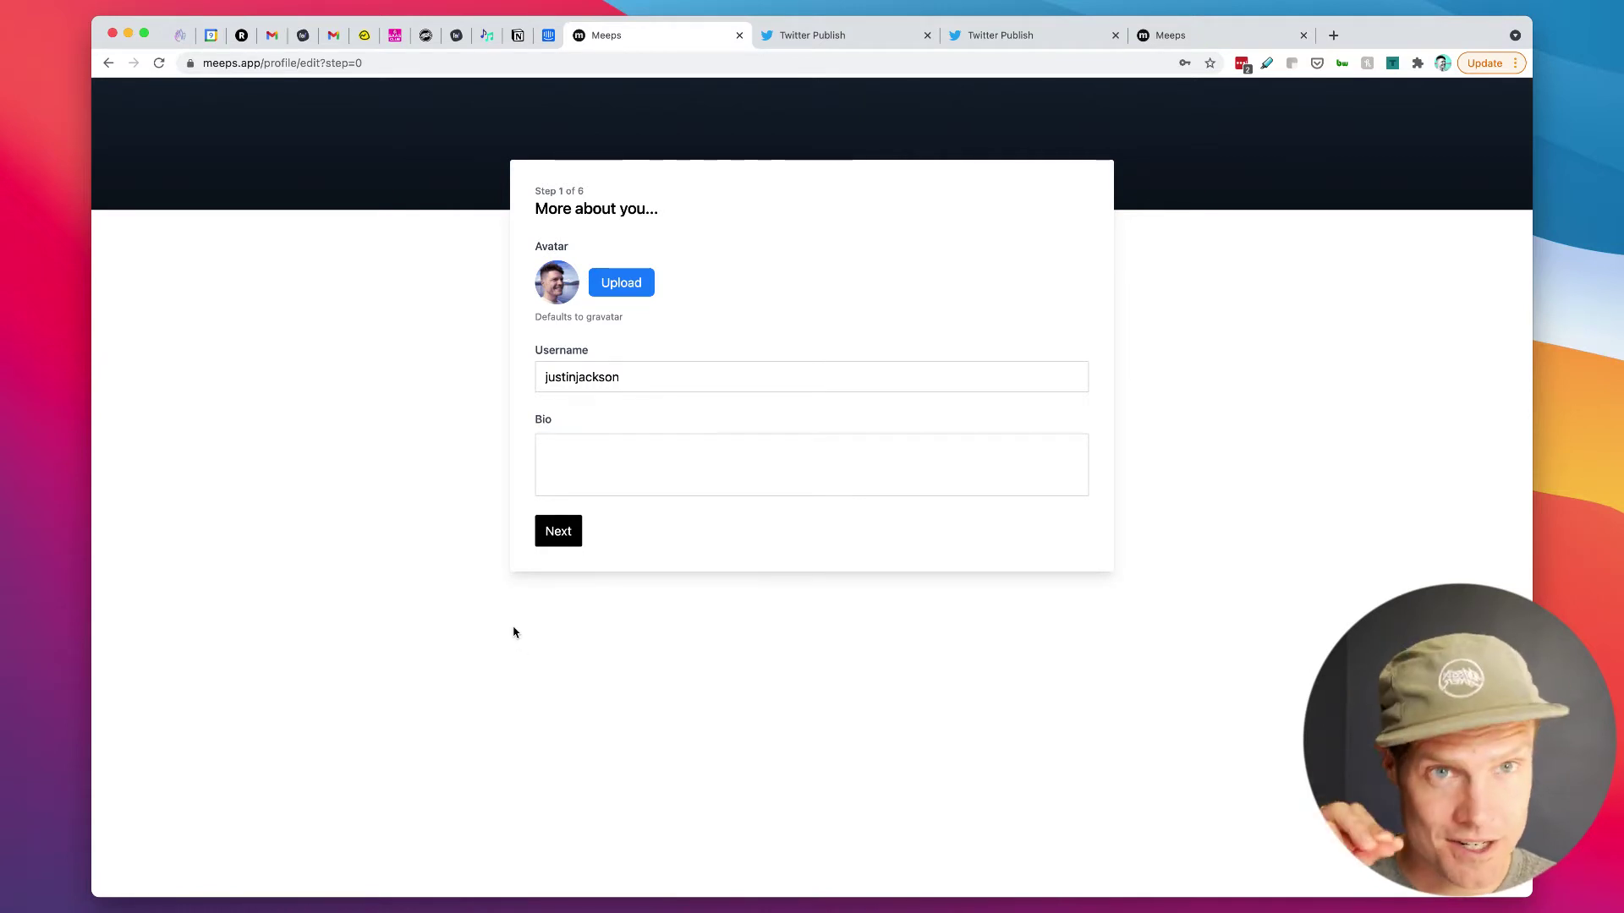
Step: Set the profile bio to 'Co-founder of Transistor.fm (podcast hosting and analytics)'
click(642, 477)
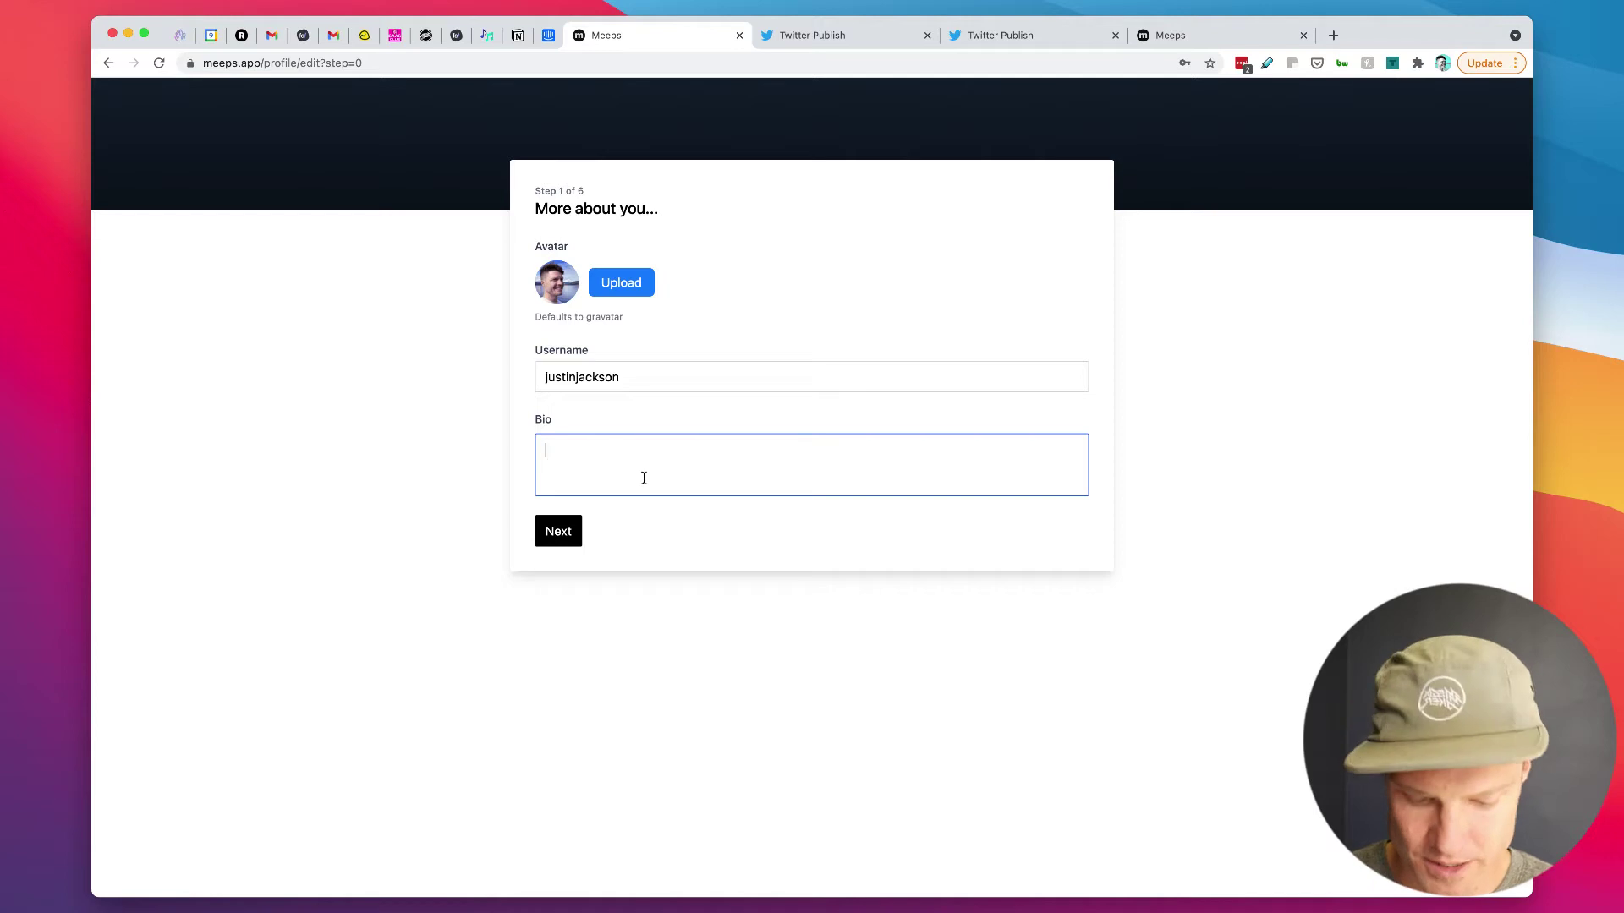
text(Co-founder of Transis)
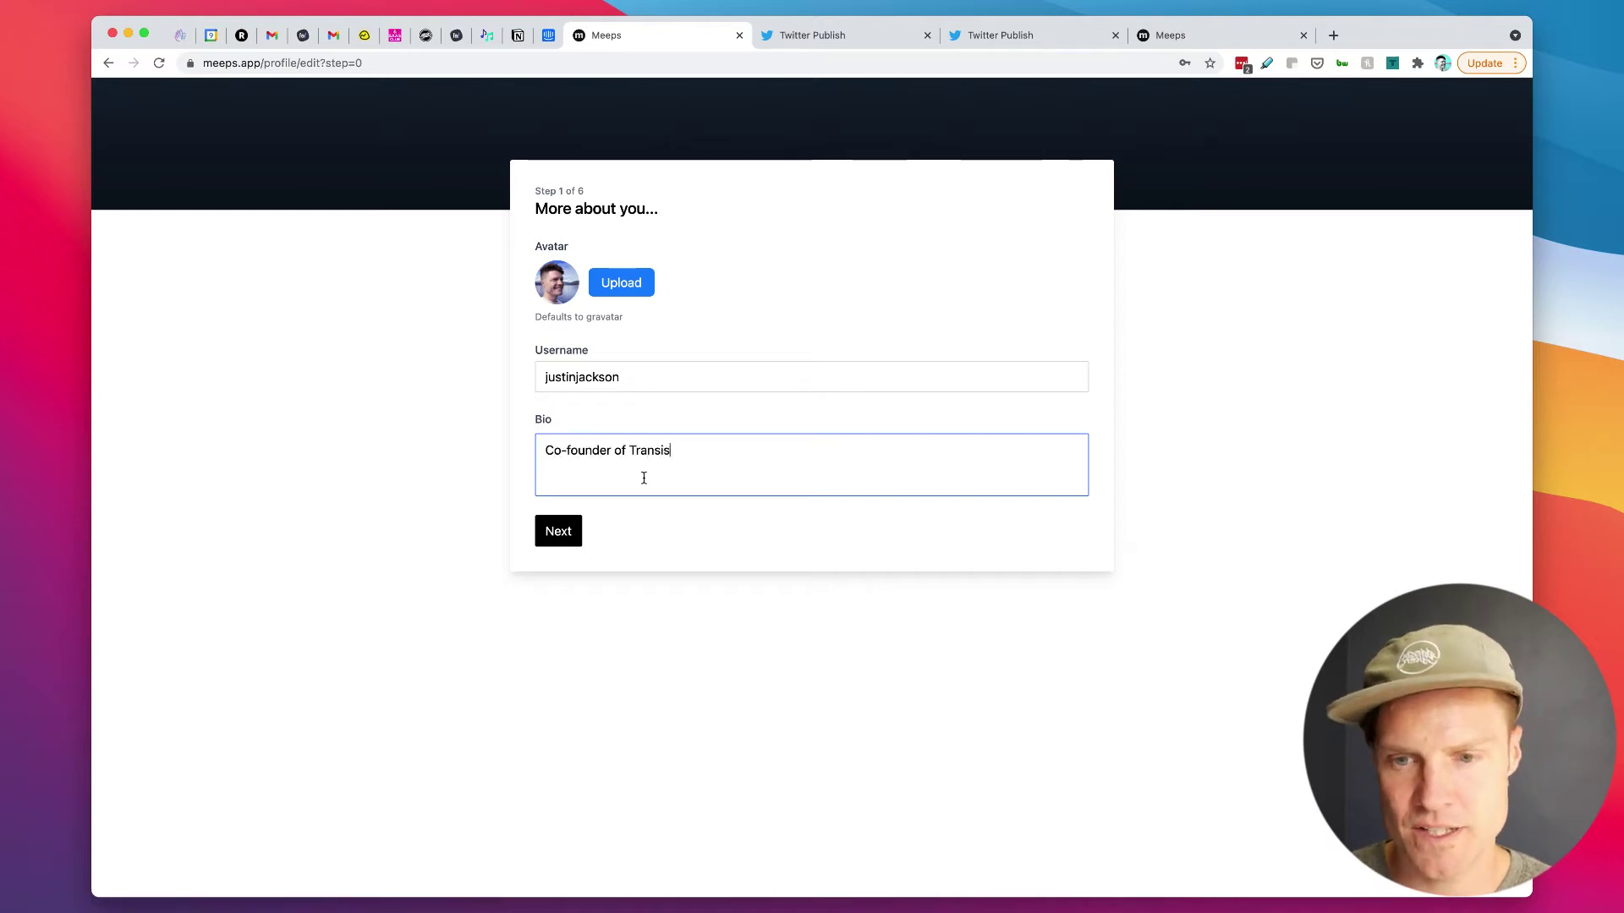
text(tor.fm (podcast)
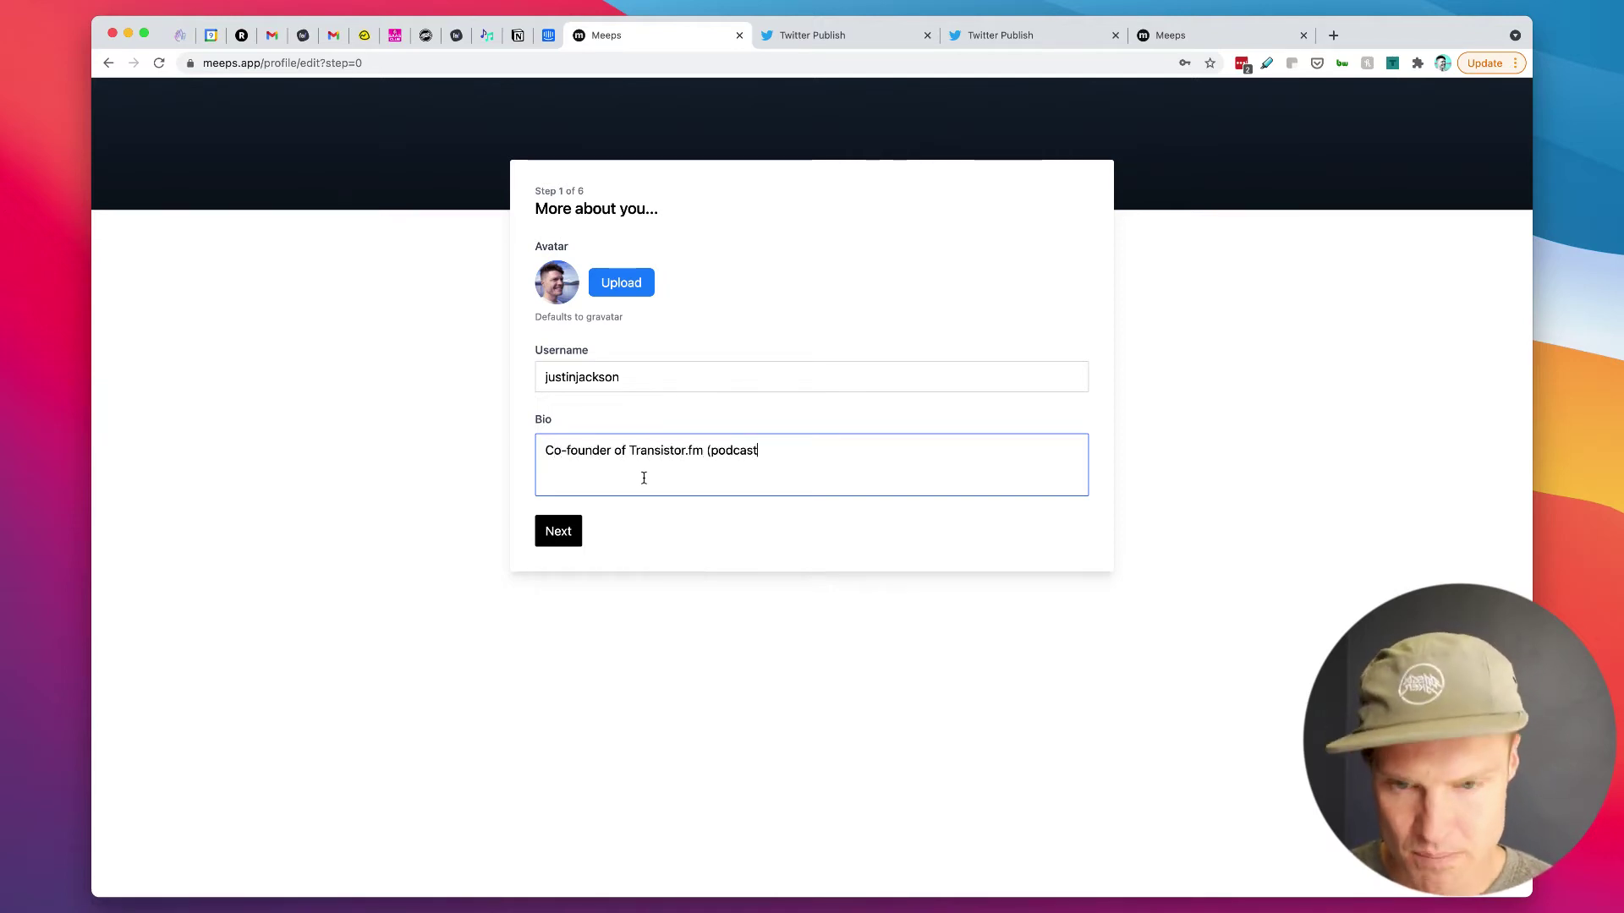
text( hosting and analytics))
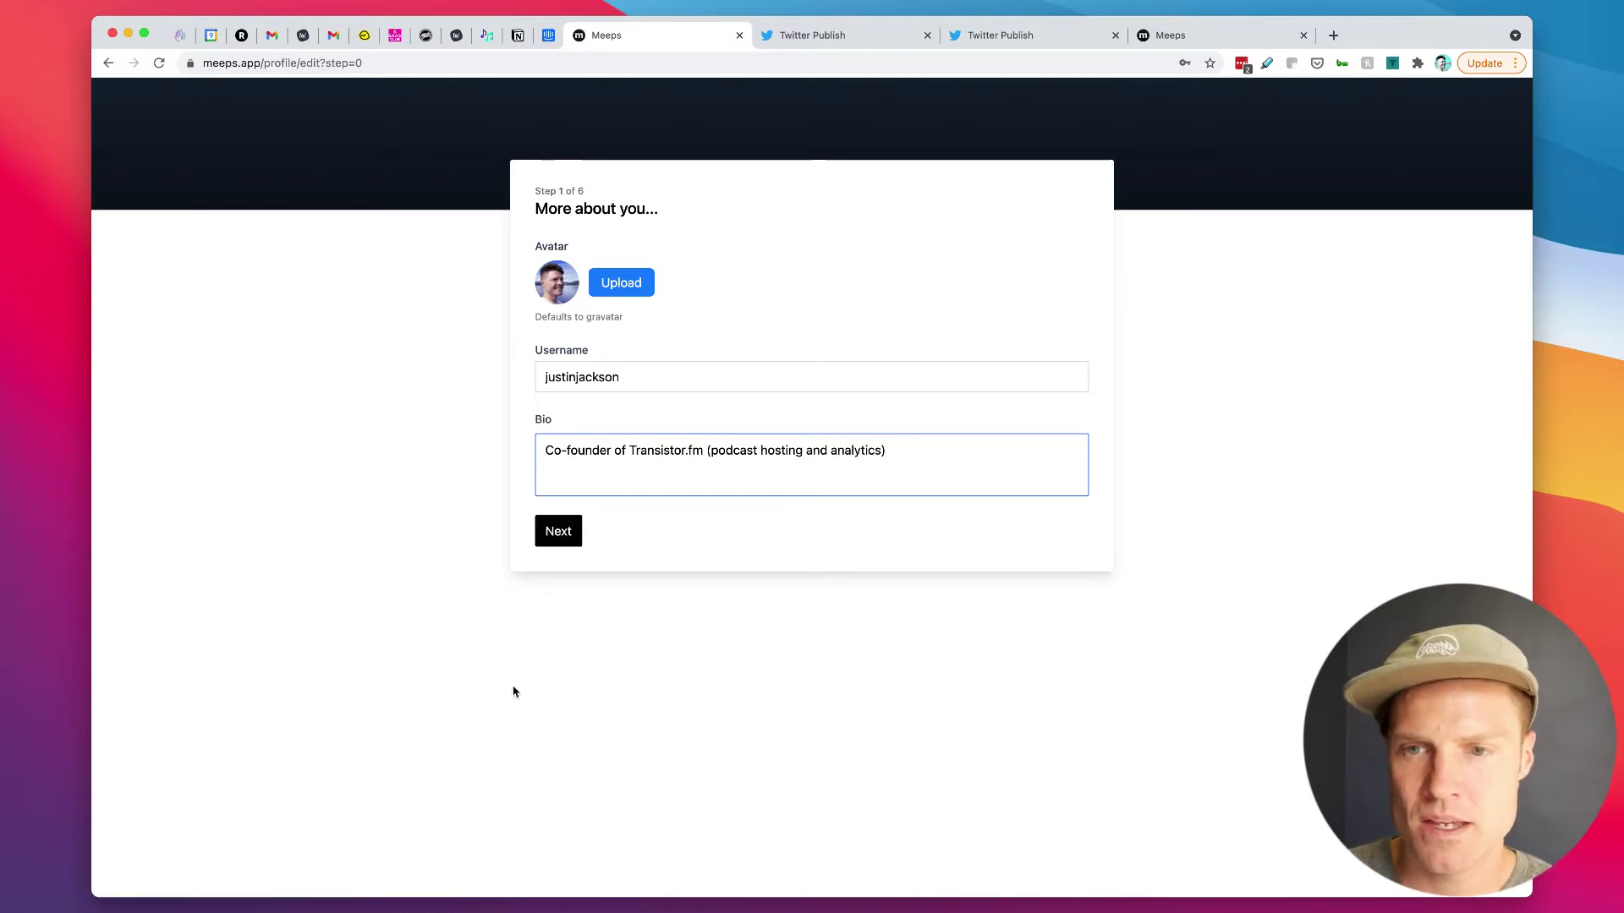
click(556, 542)
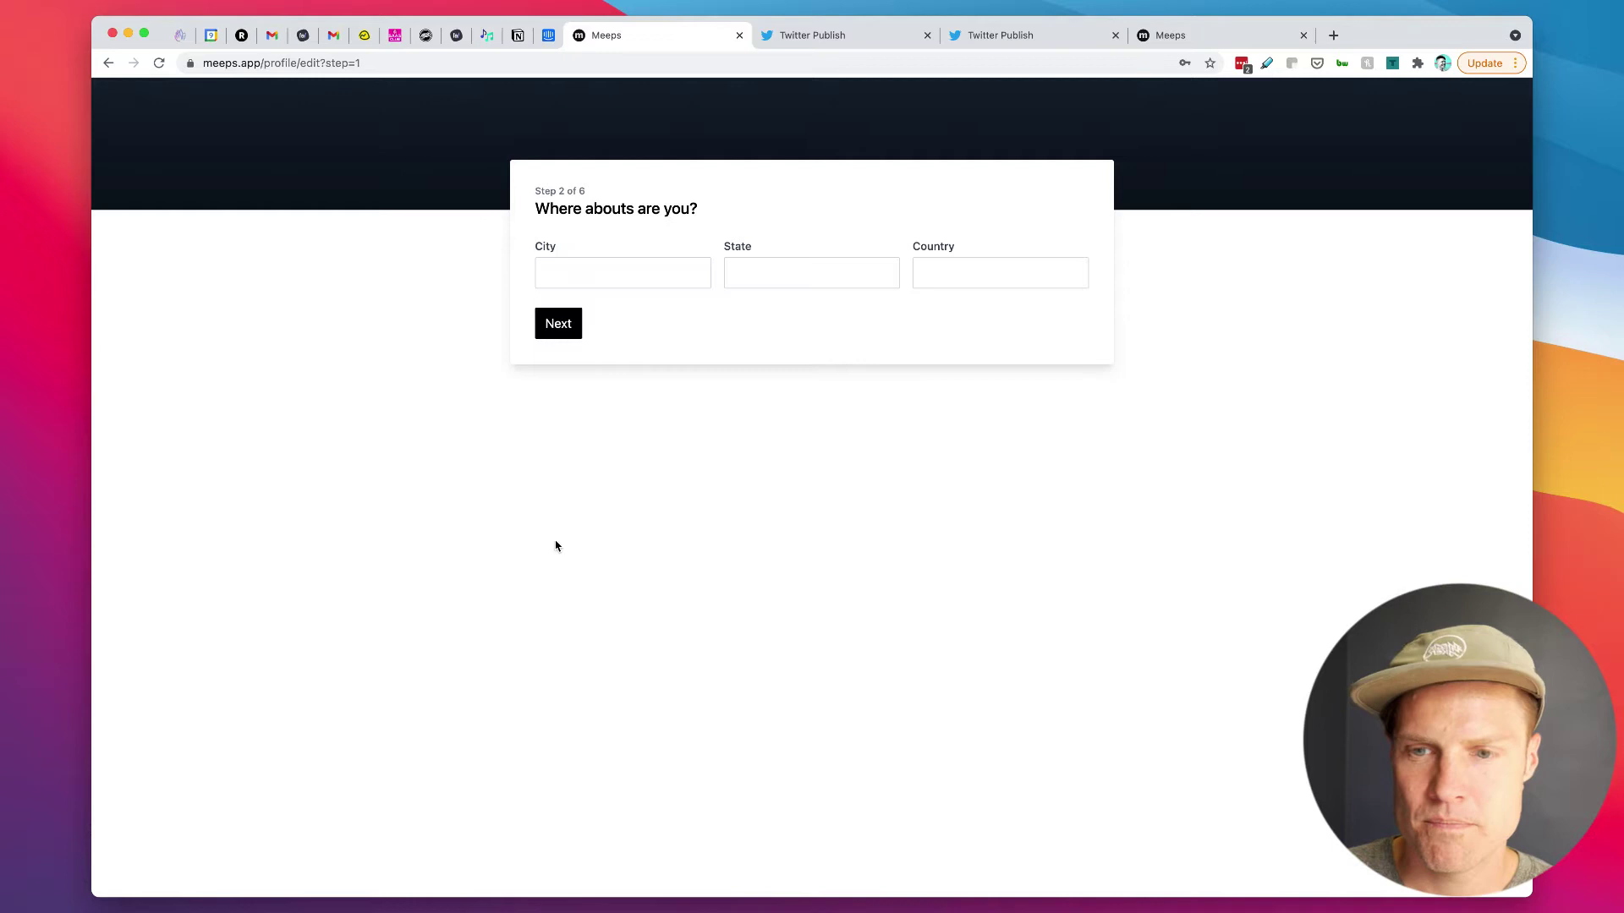
Step: Set the location to Vernon, BC, Canada
click(608, 279)
text(Vernon)
key(Tab)
text(BC)
key(Tab)
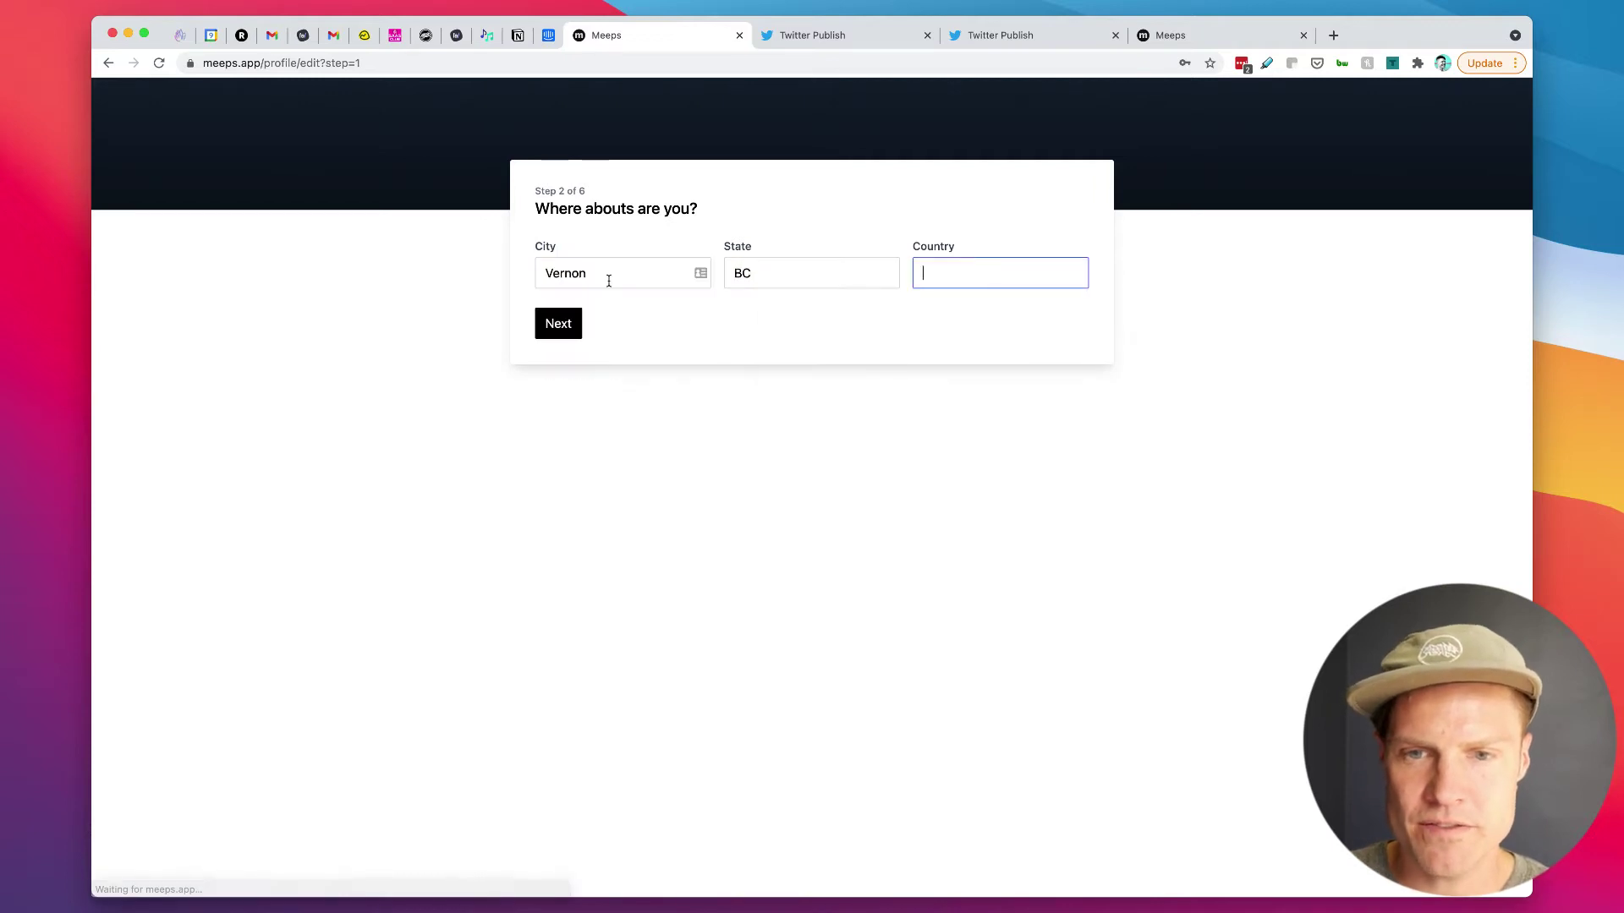
text(Canada)
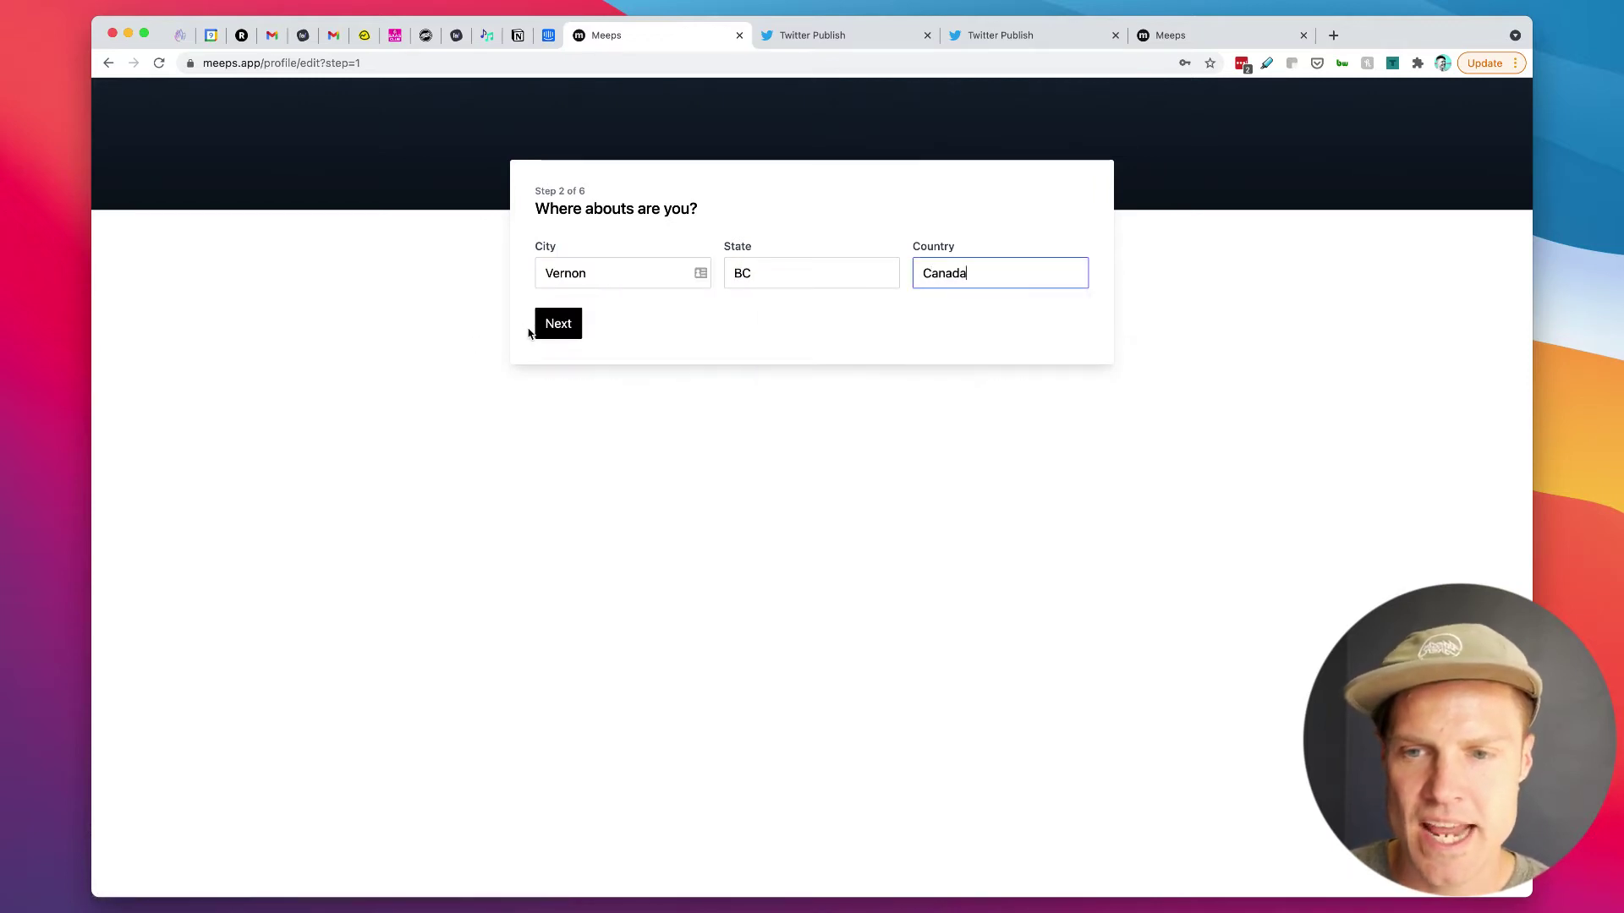
click(548, 326)
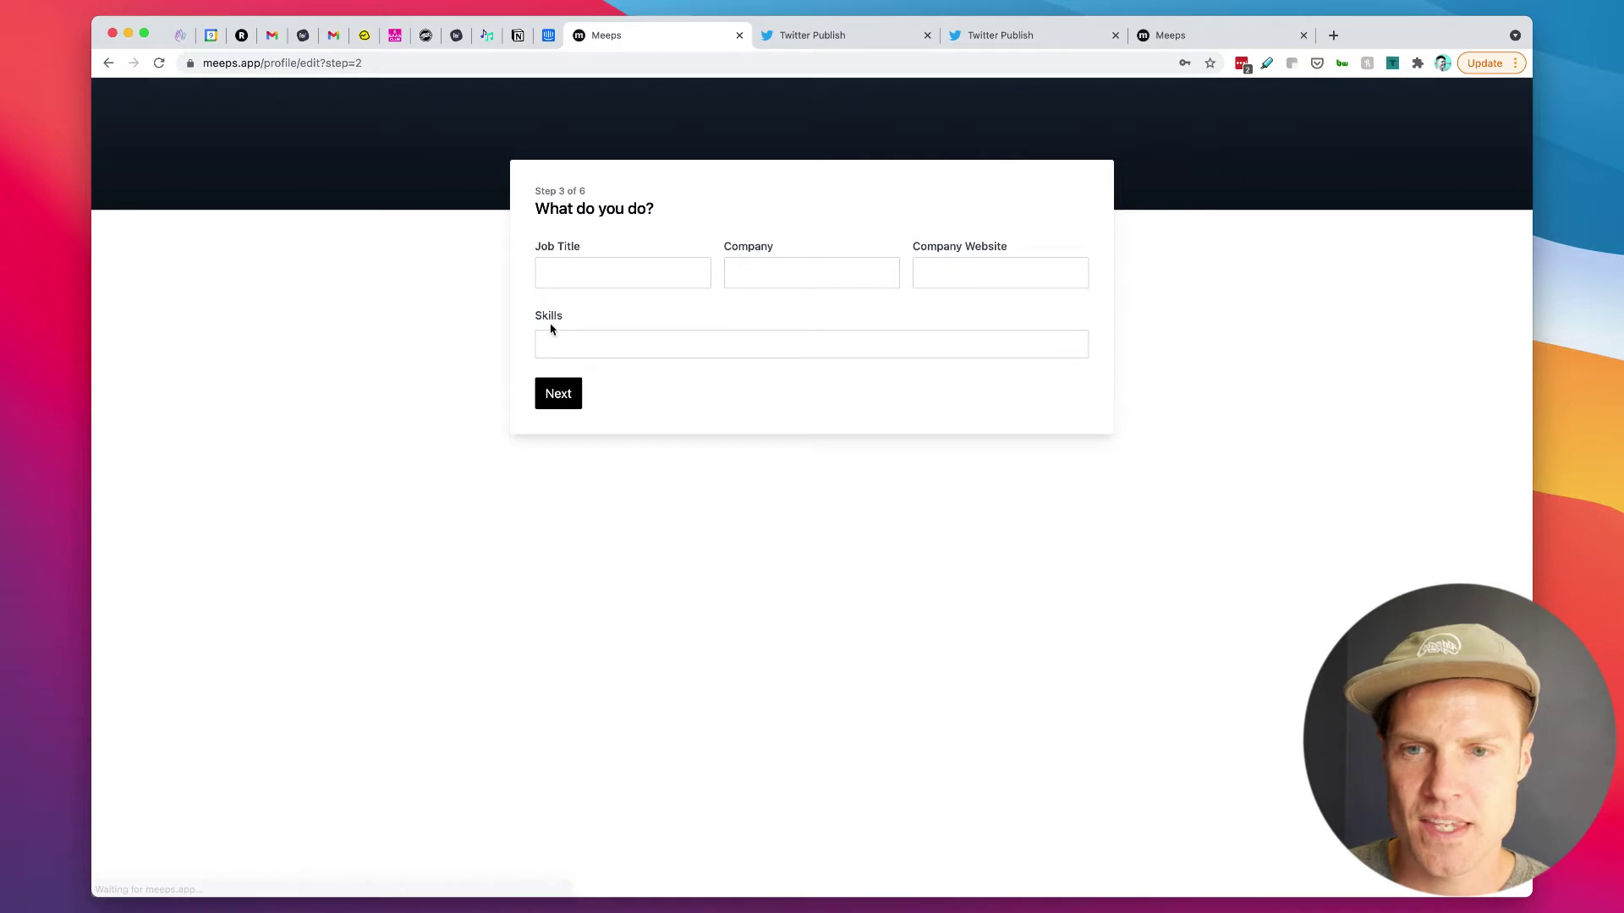
click(617, 274)
text(Co-found)
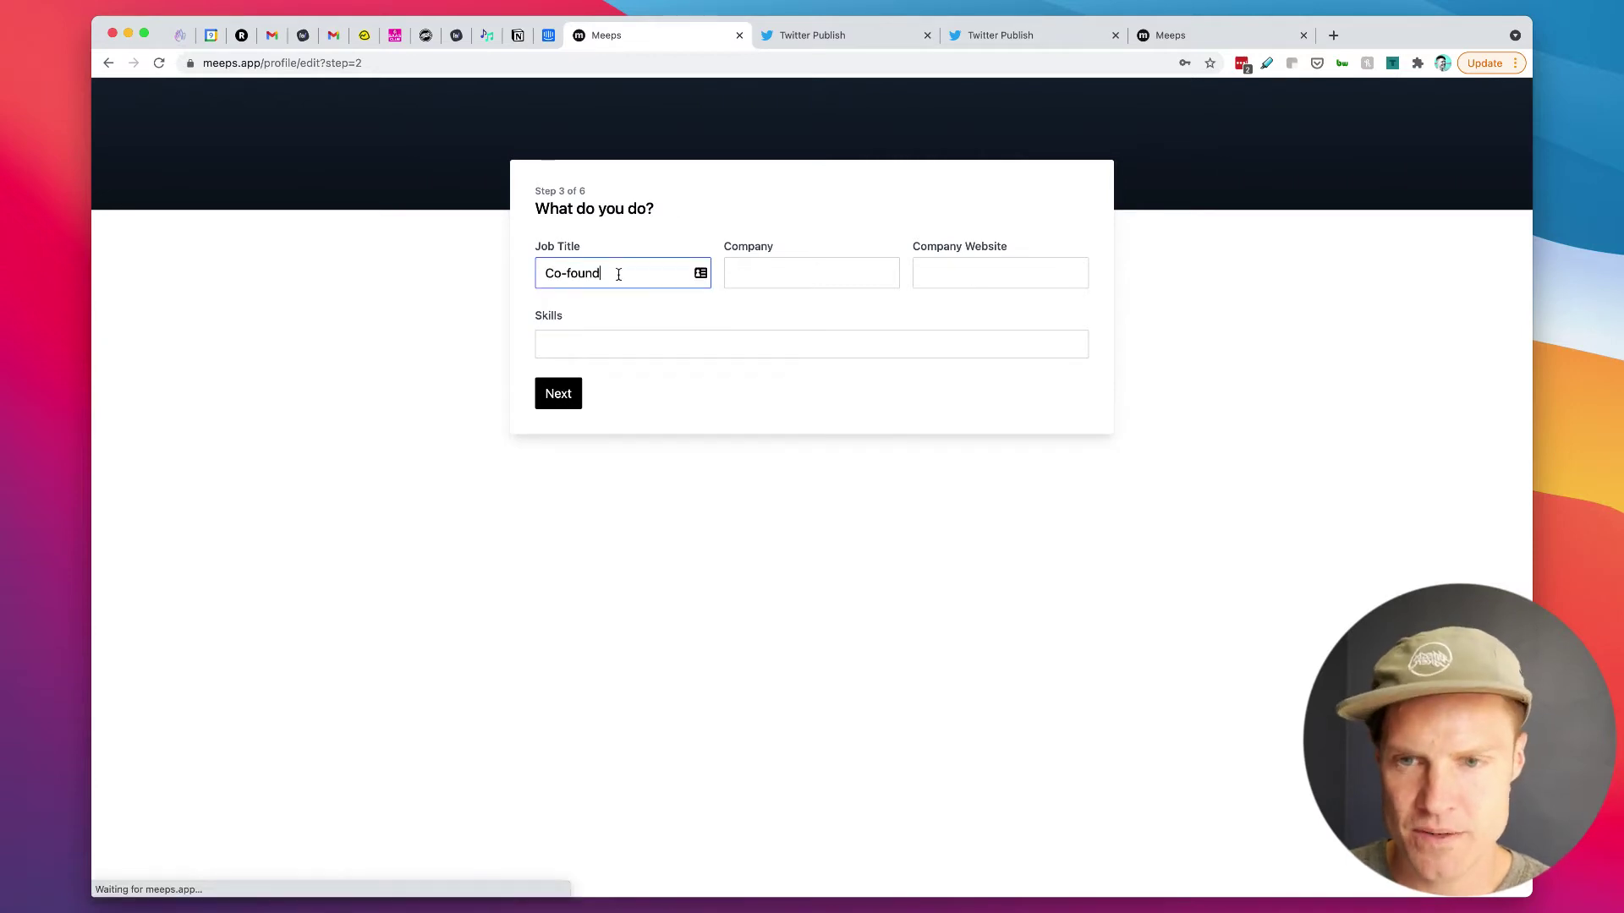
text(er)
key(Tab)
text(Transistor.fm)
key(Tab)
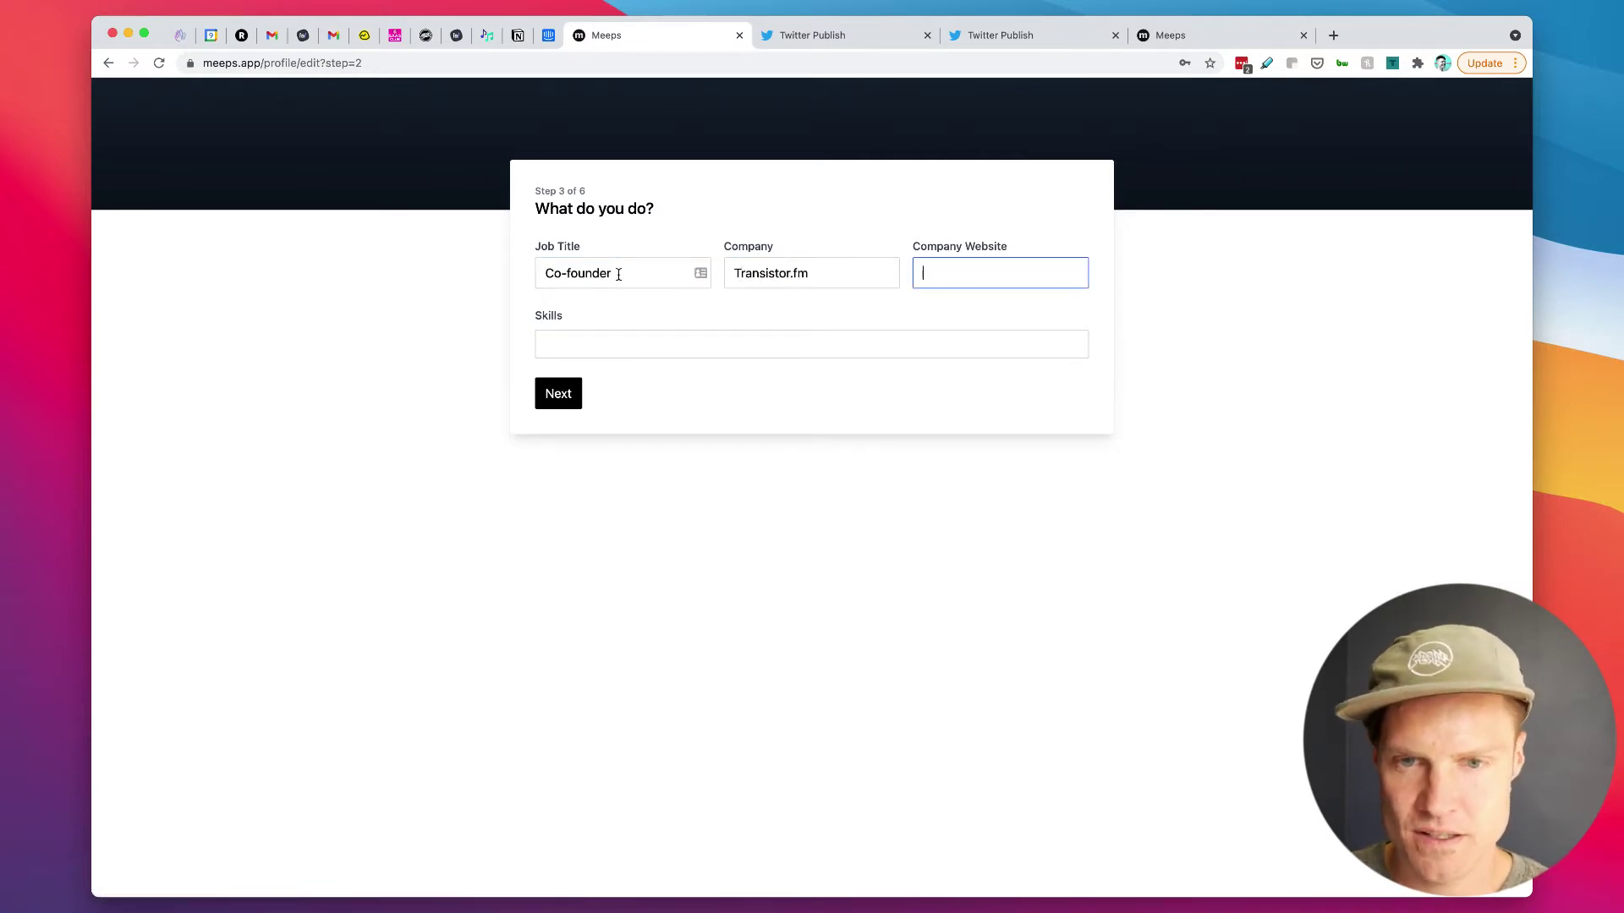
text(https://trna)
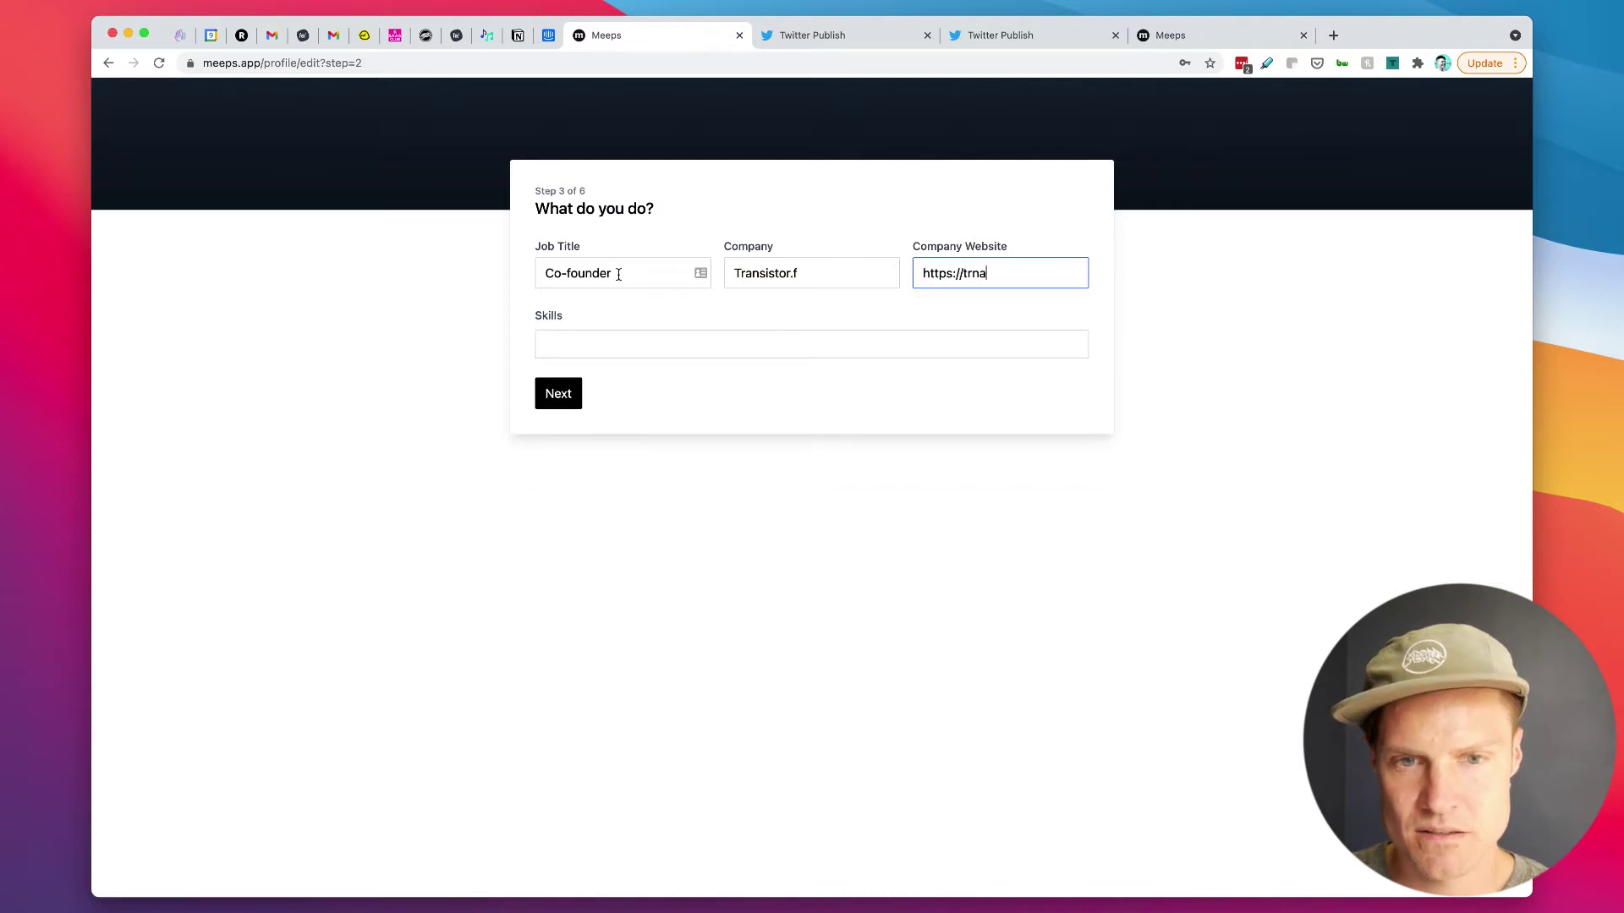
text(ansistor.fm)
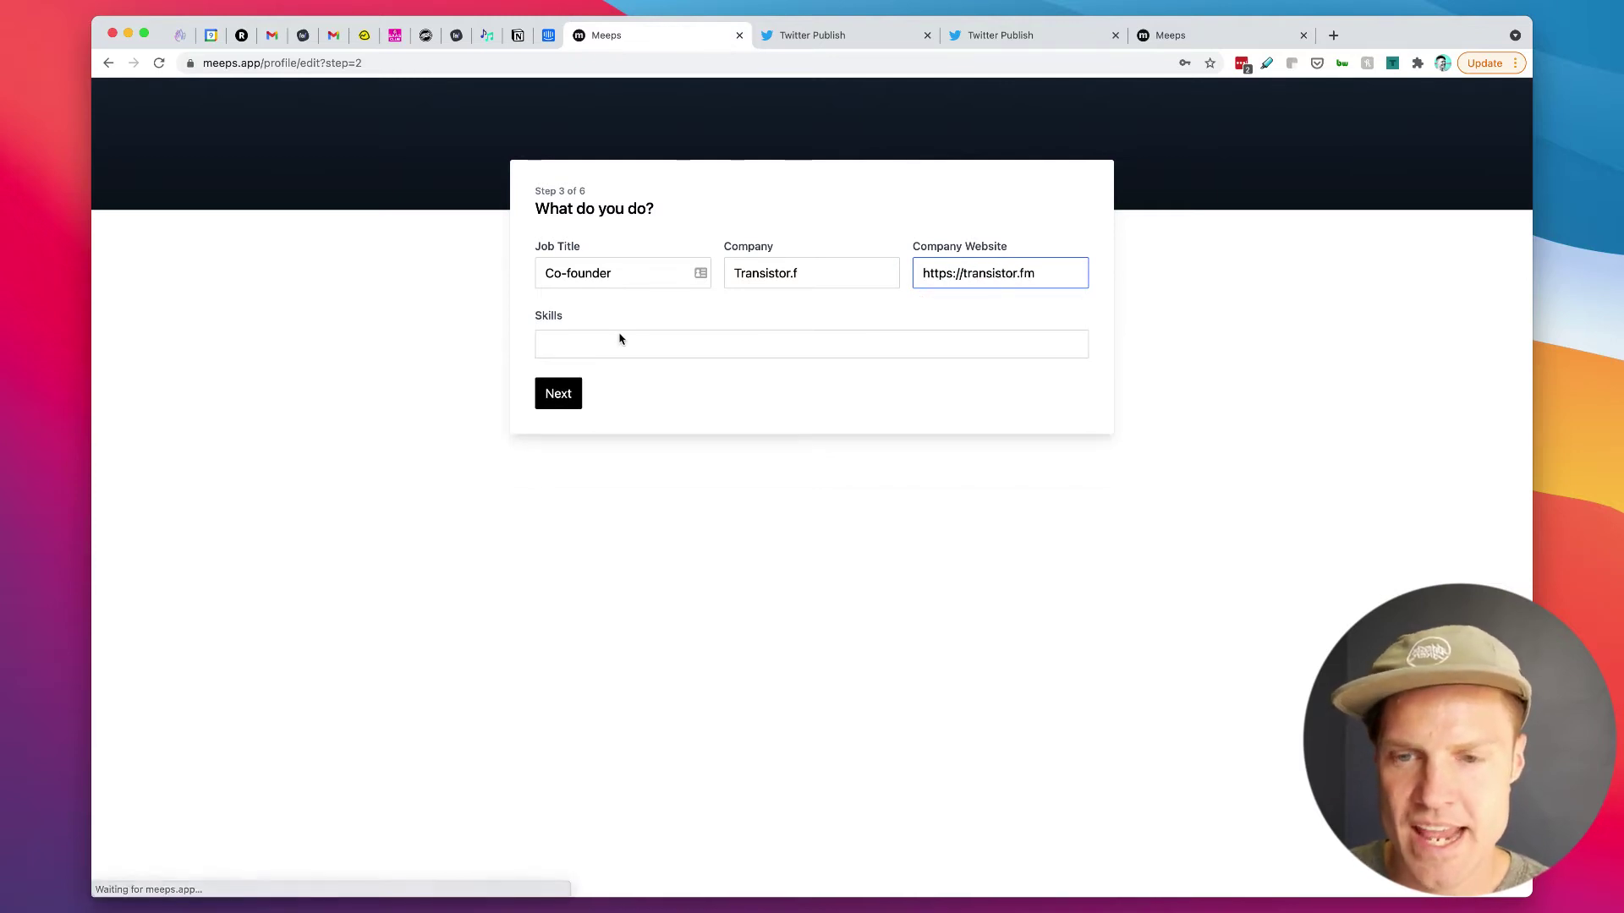
click(620, 335)
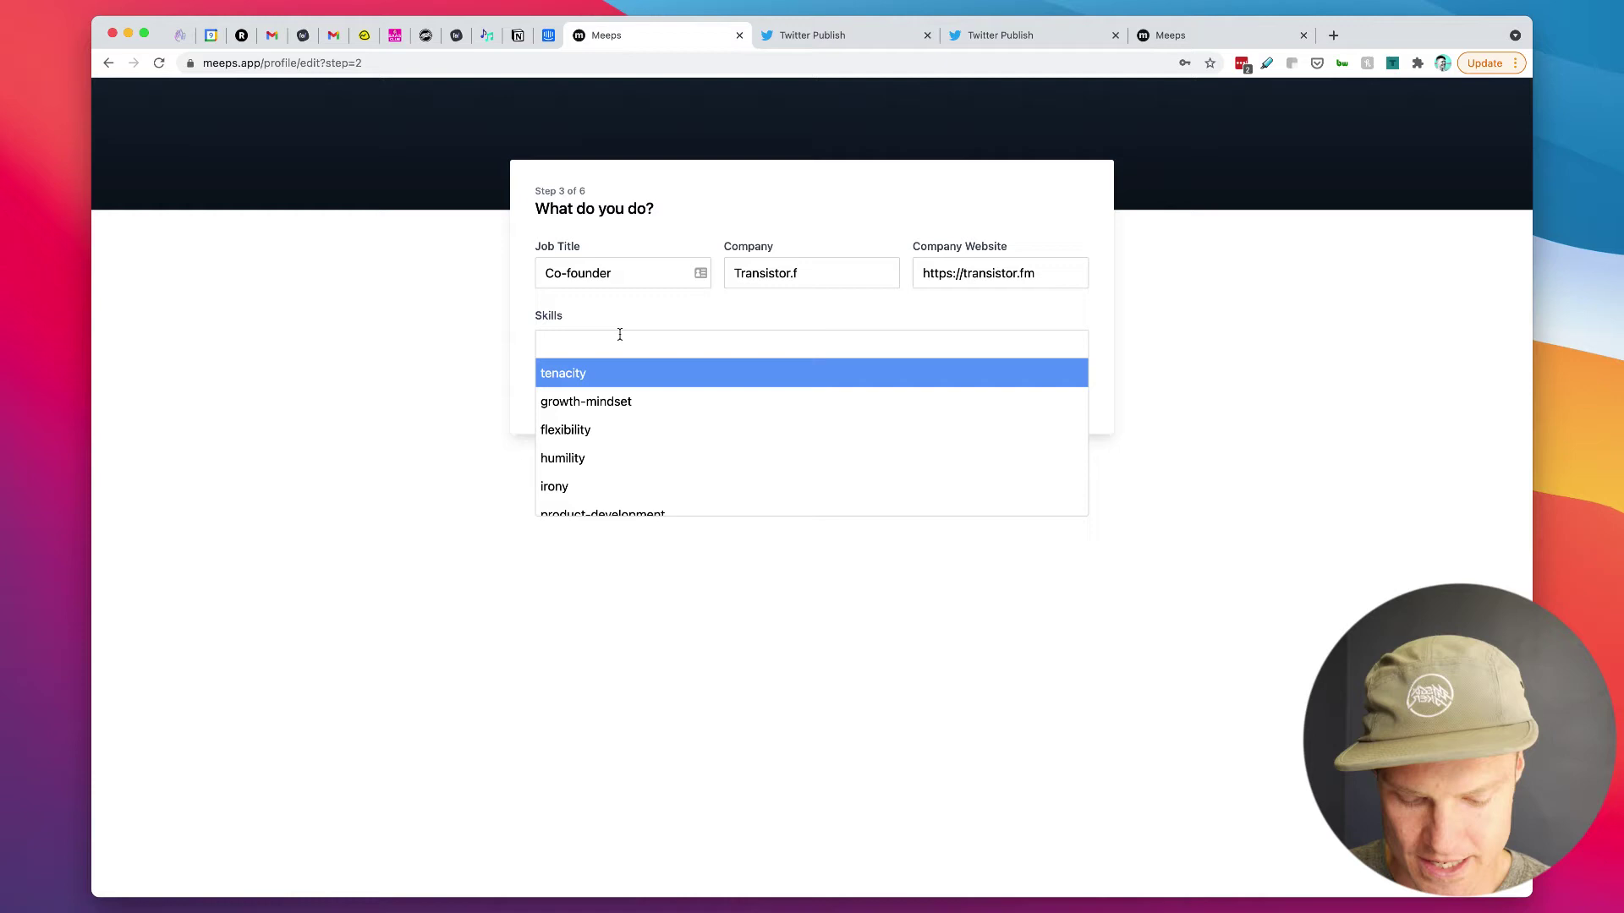
text(mark)
key(Down)
key(Return)
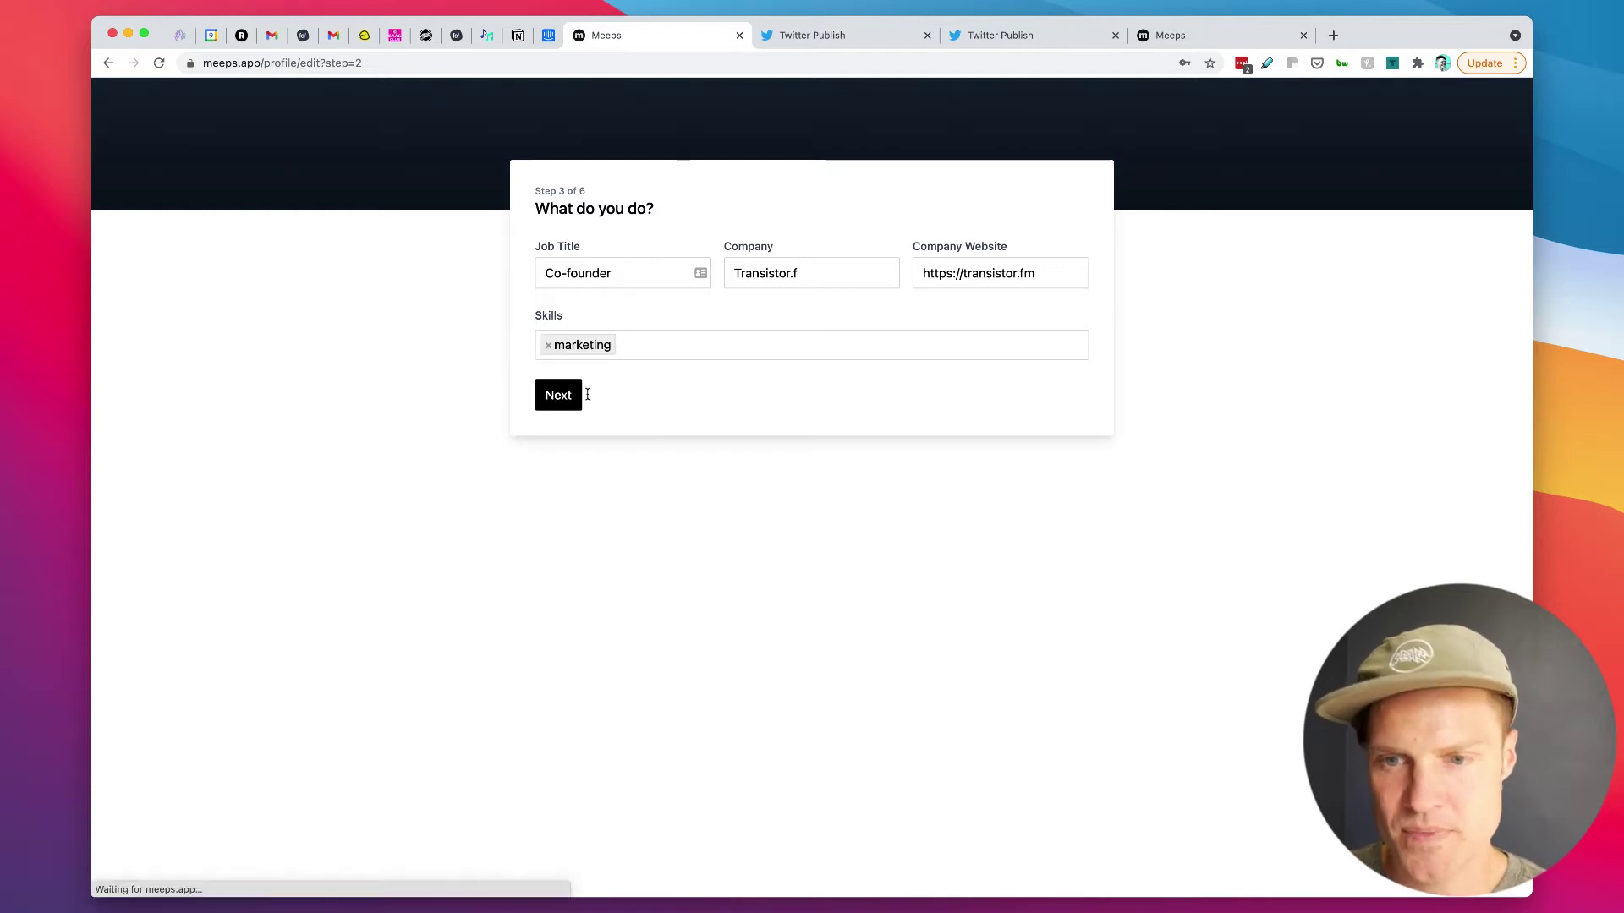
click(554, 395)
Step: Add the member's Twitter profile link under social accounts
click(616, 256)
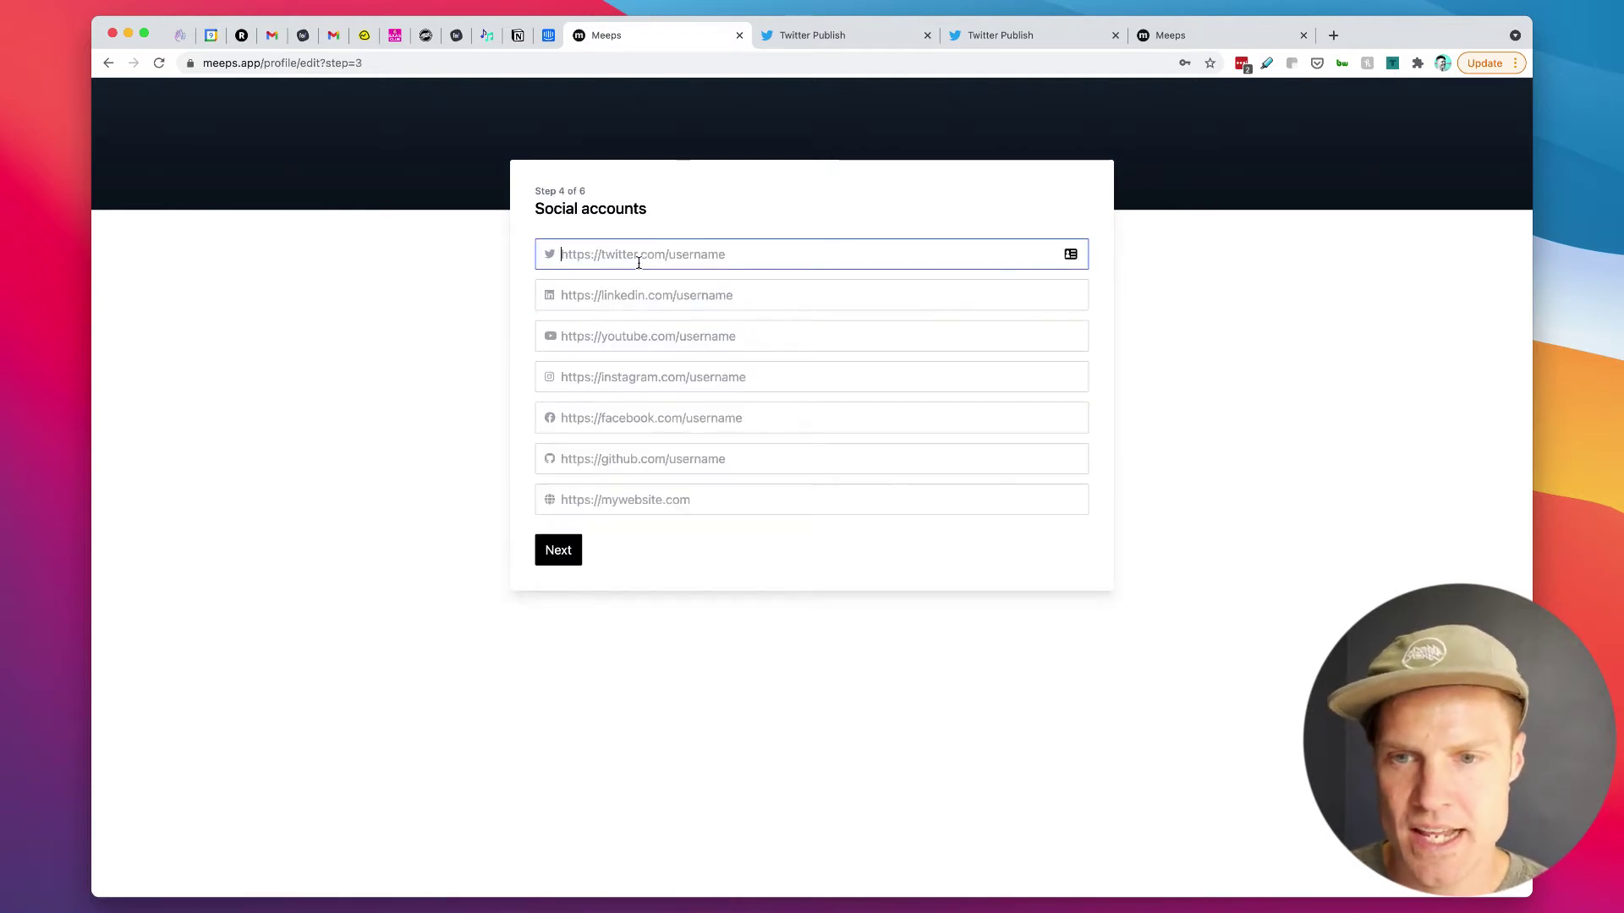
text(https://twitter.)
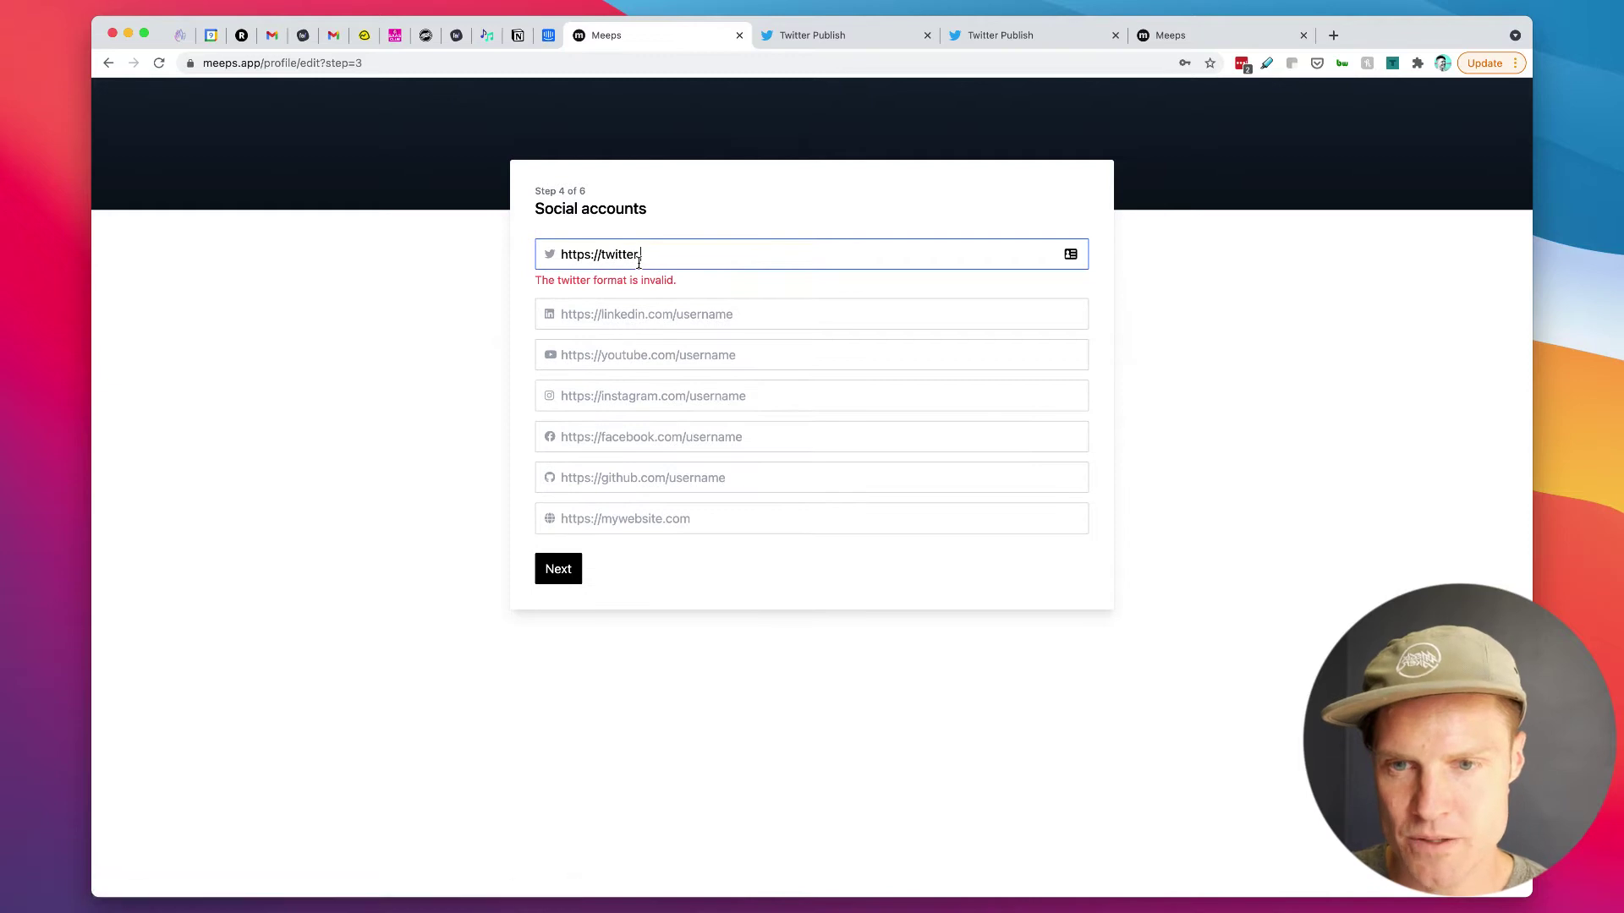
text(com/mi)
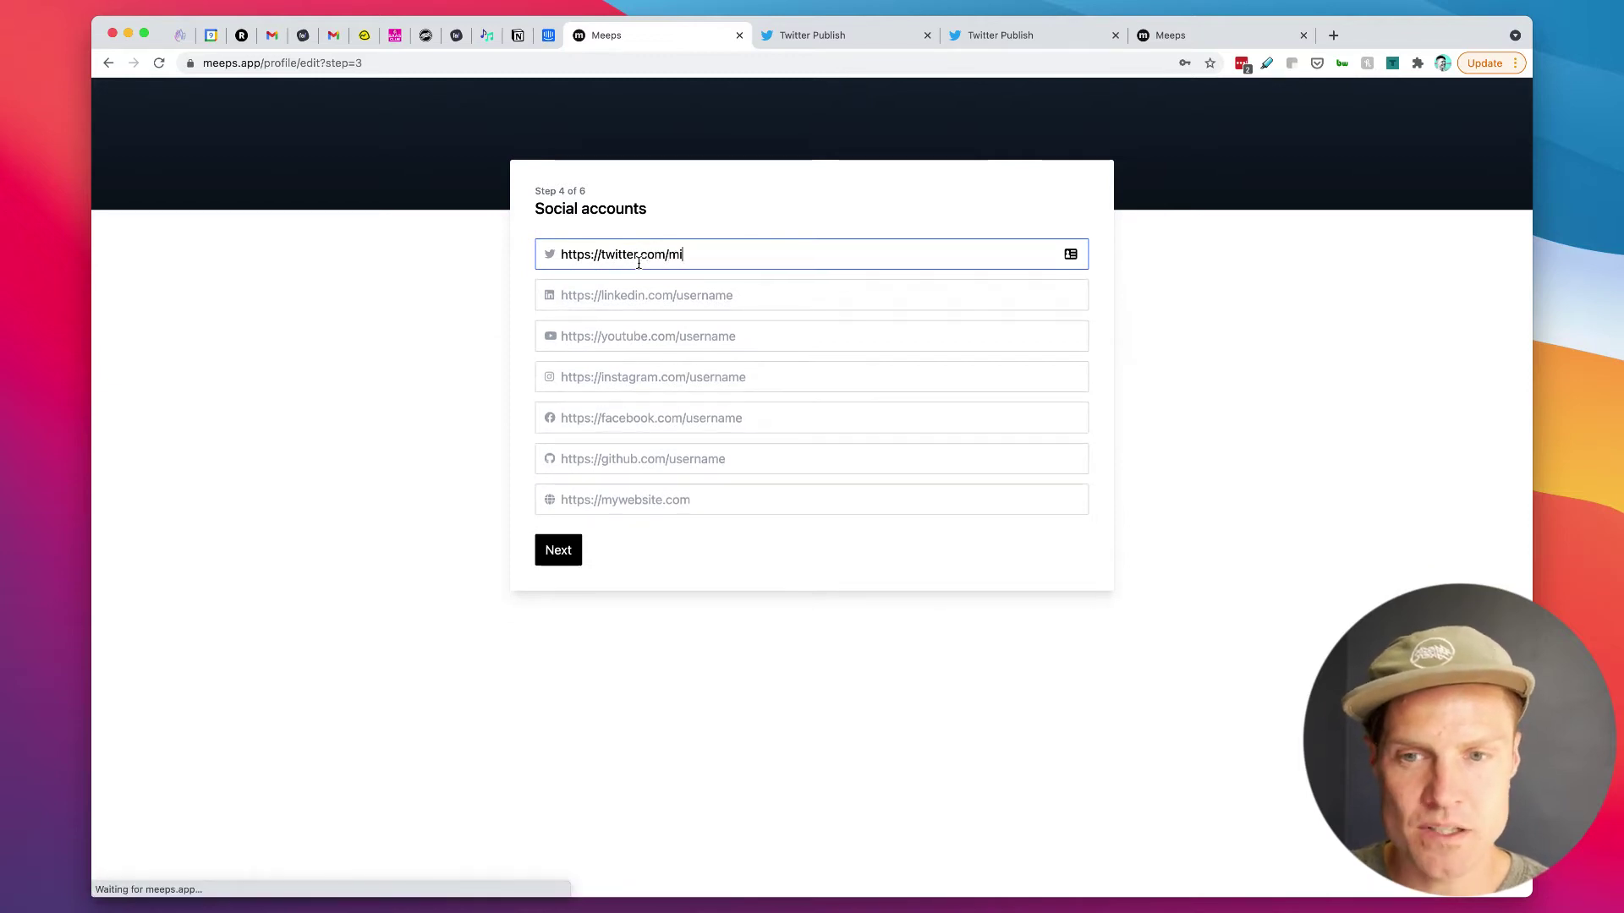
text(justin)
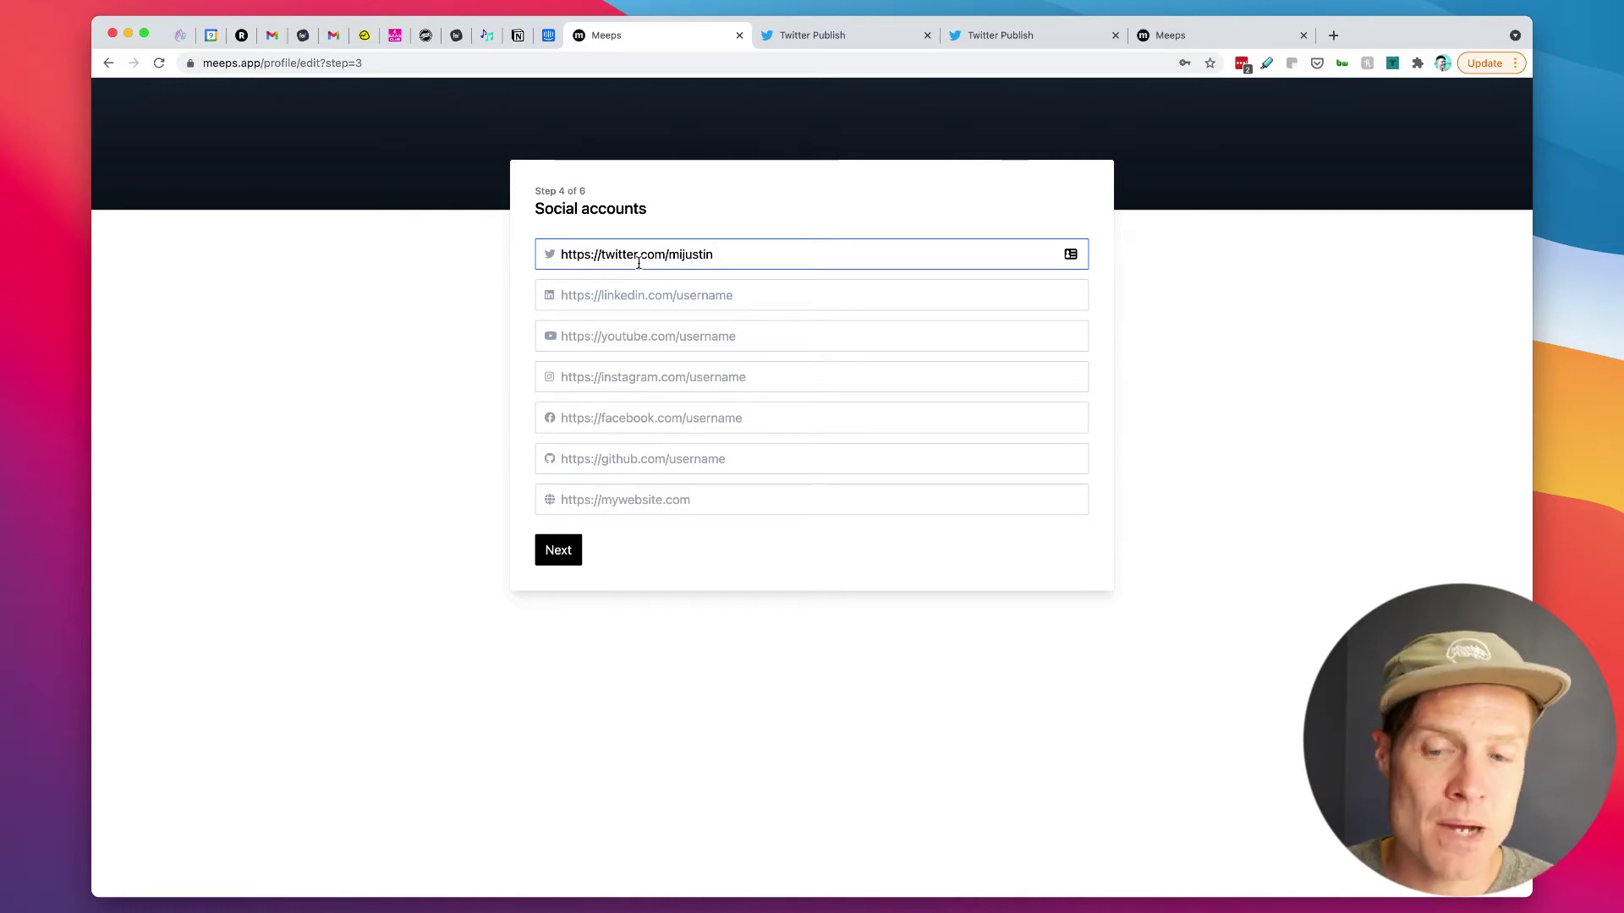
click(560, 565)
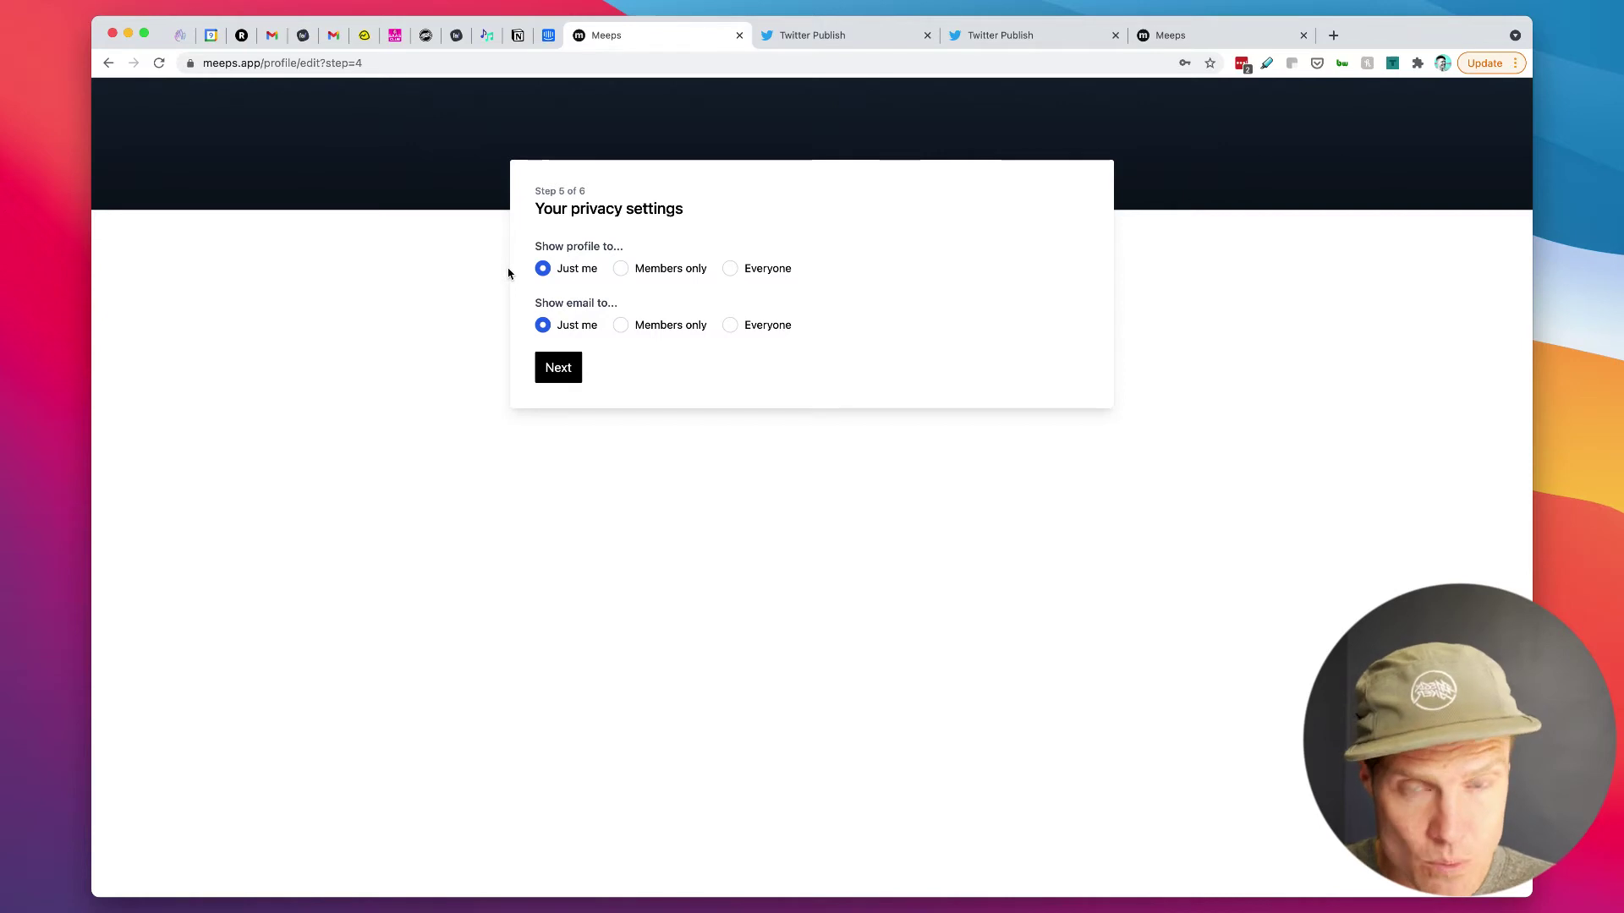
Step: Make the profile visible to everyone, then check the members directory on meeps.app in a new tab
click(632, 269)
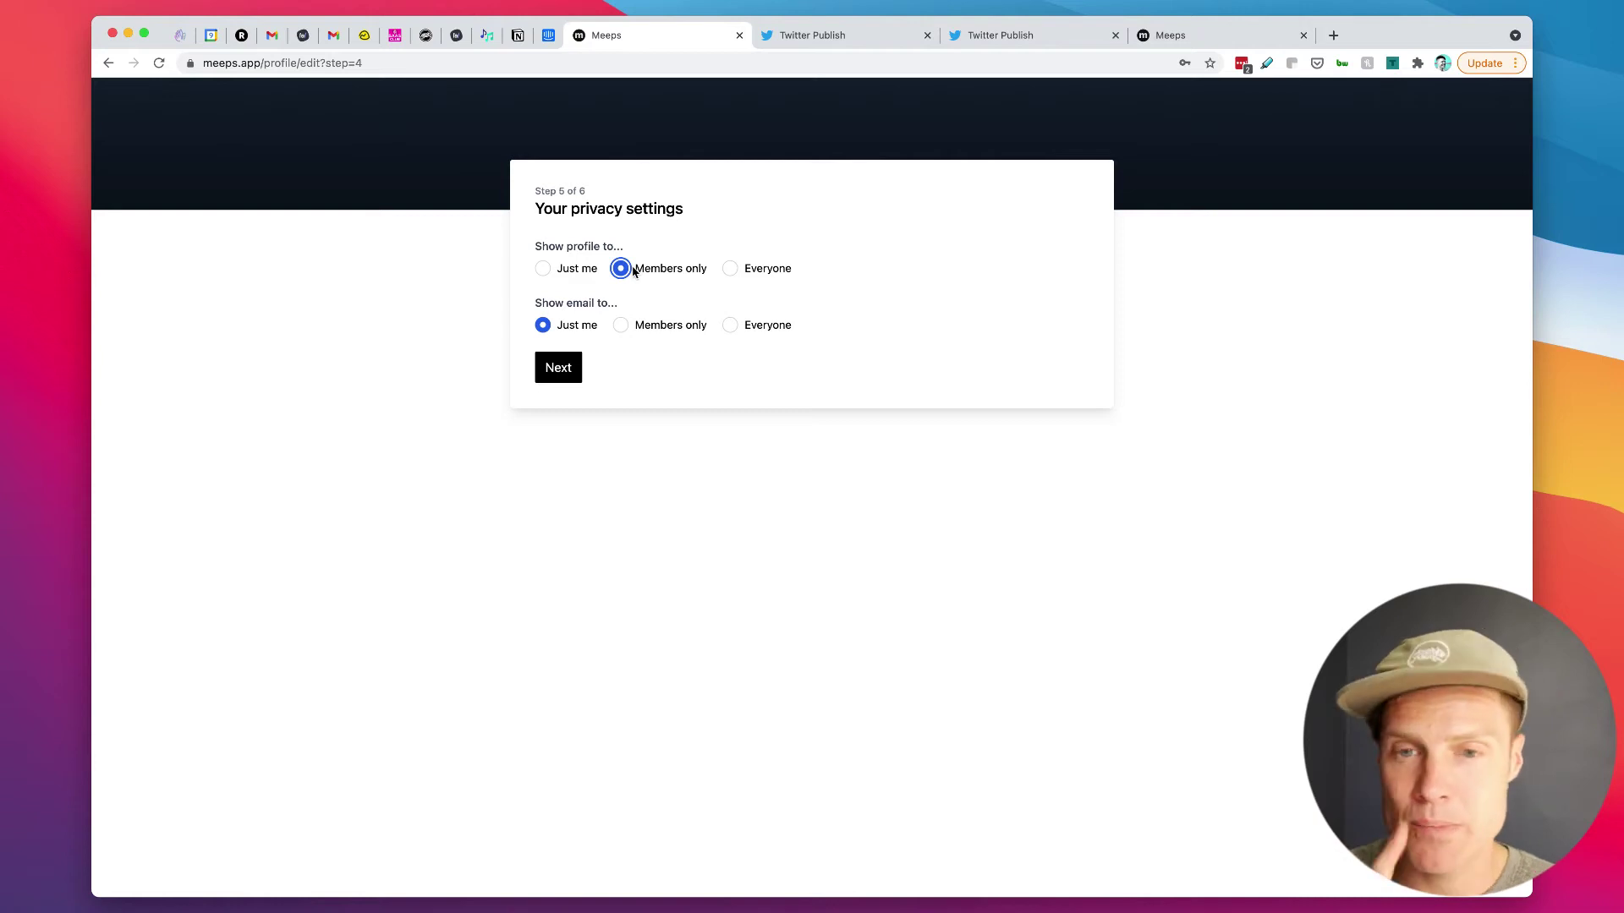
click(770, 268)
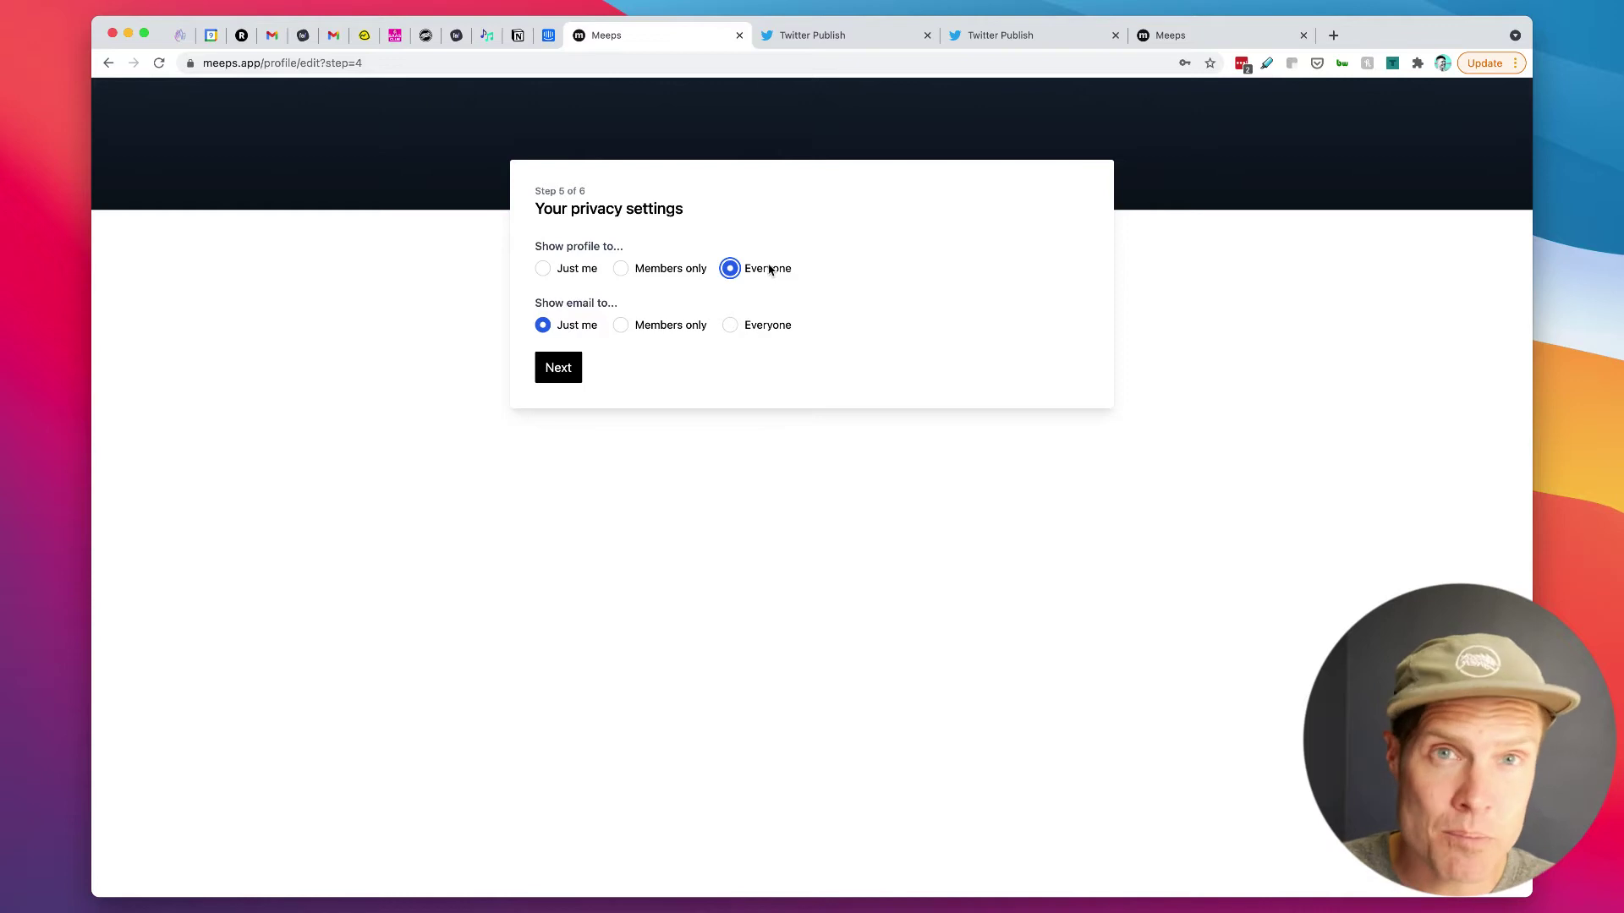
click(1333, 35)
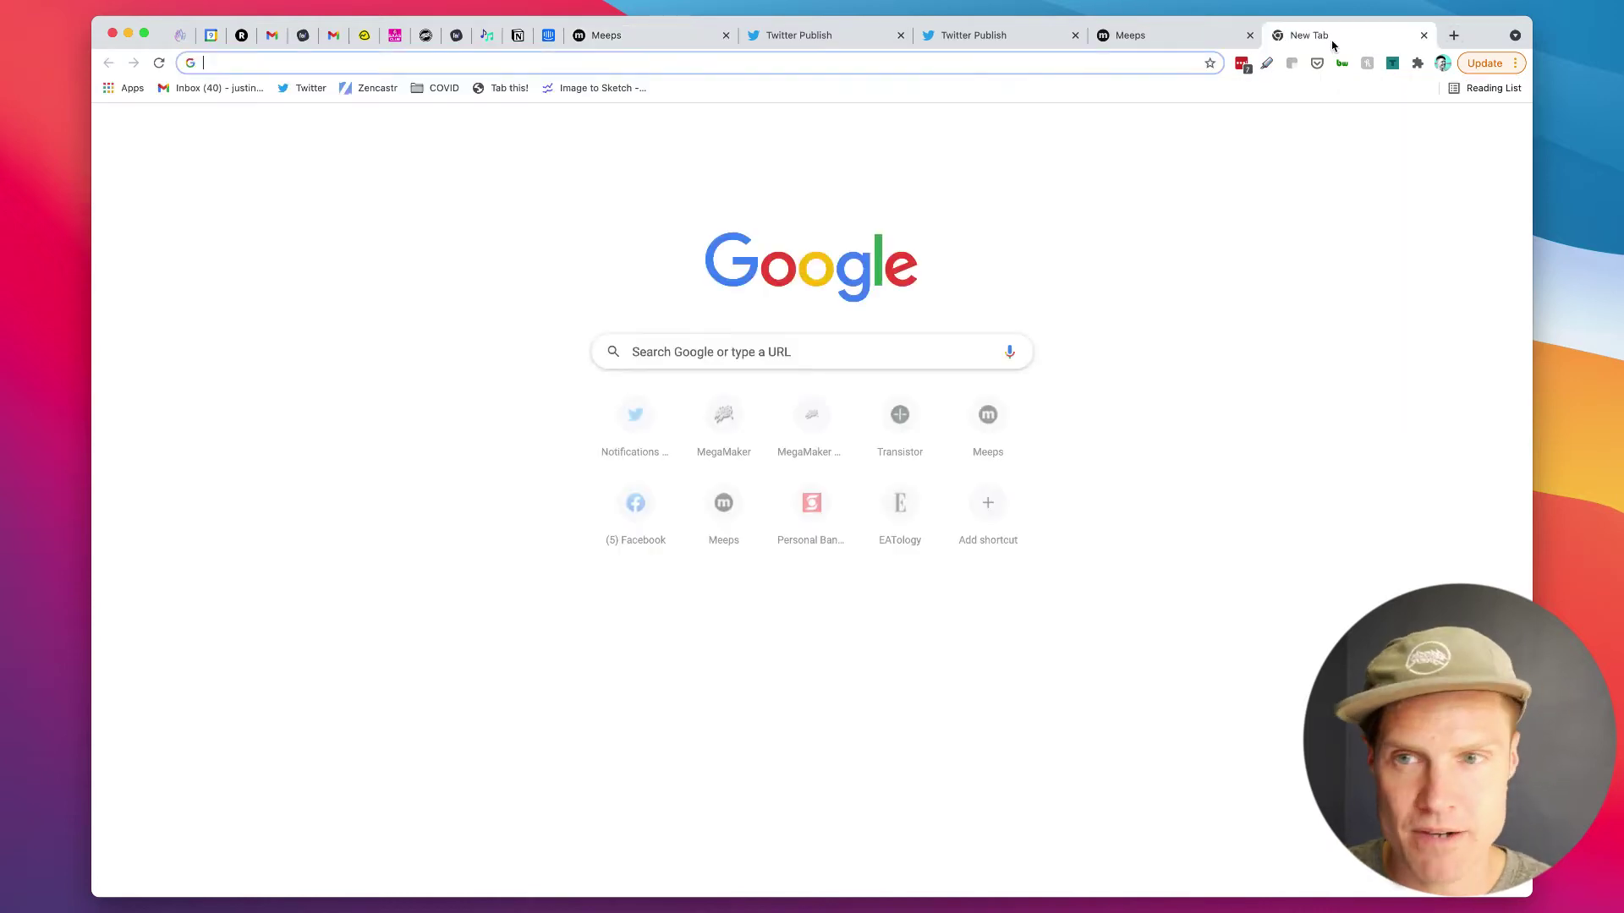
text(meeps)
key(Return)
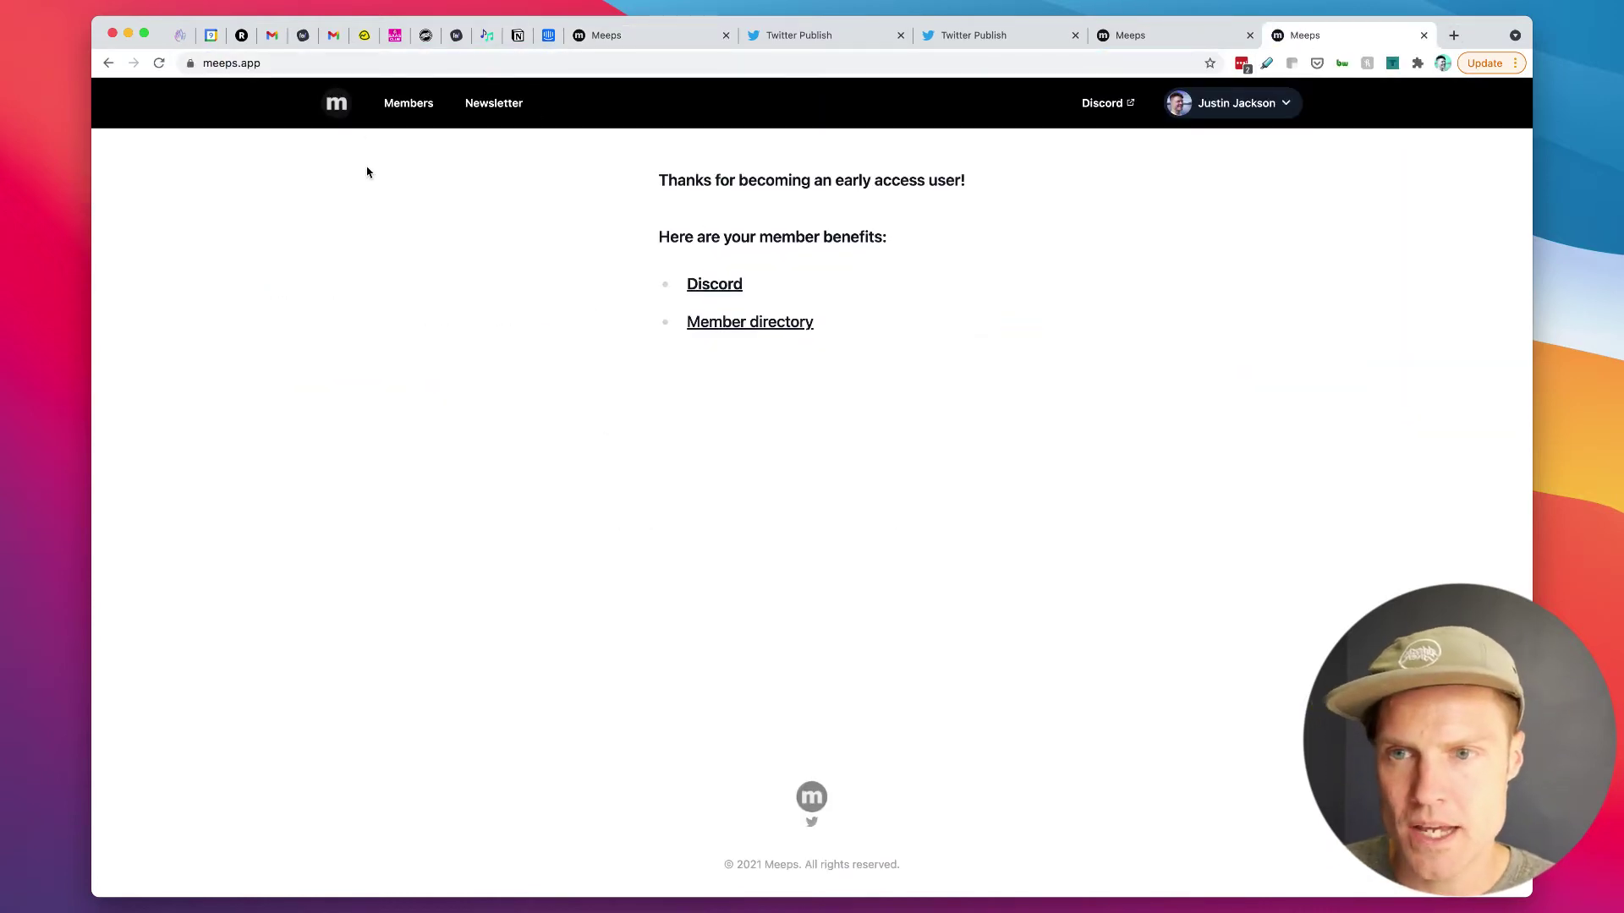
click(408, 103)
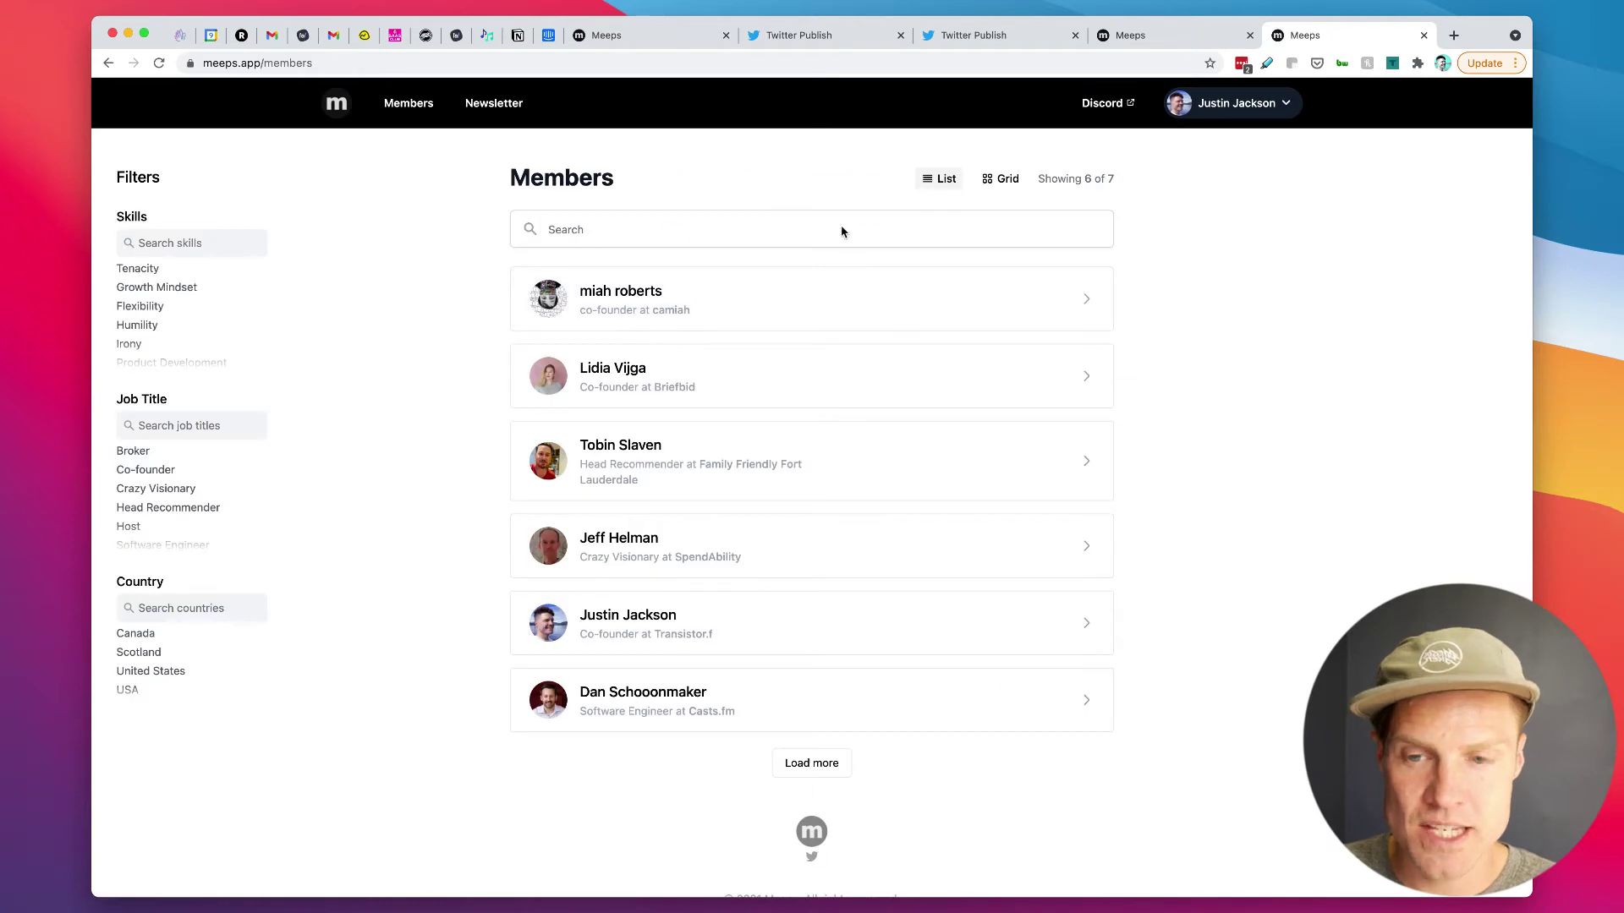
scroll(745, 583, down, 1)
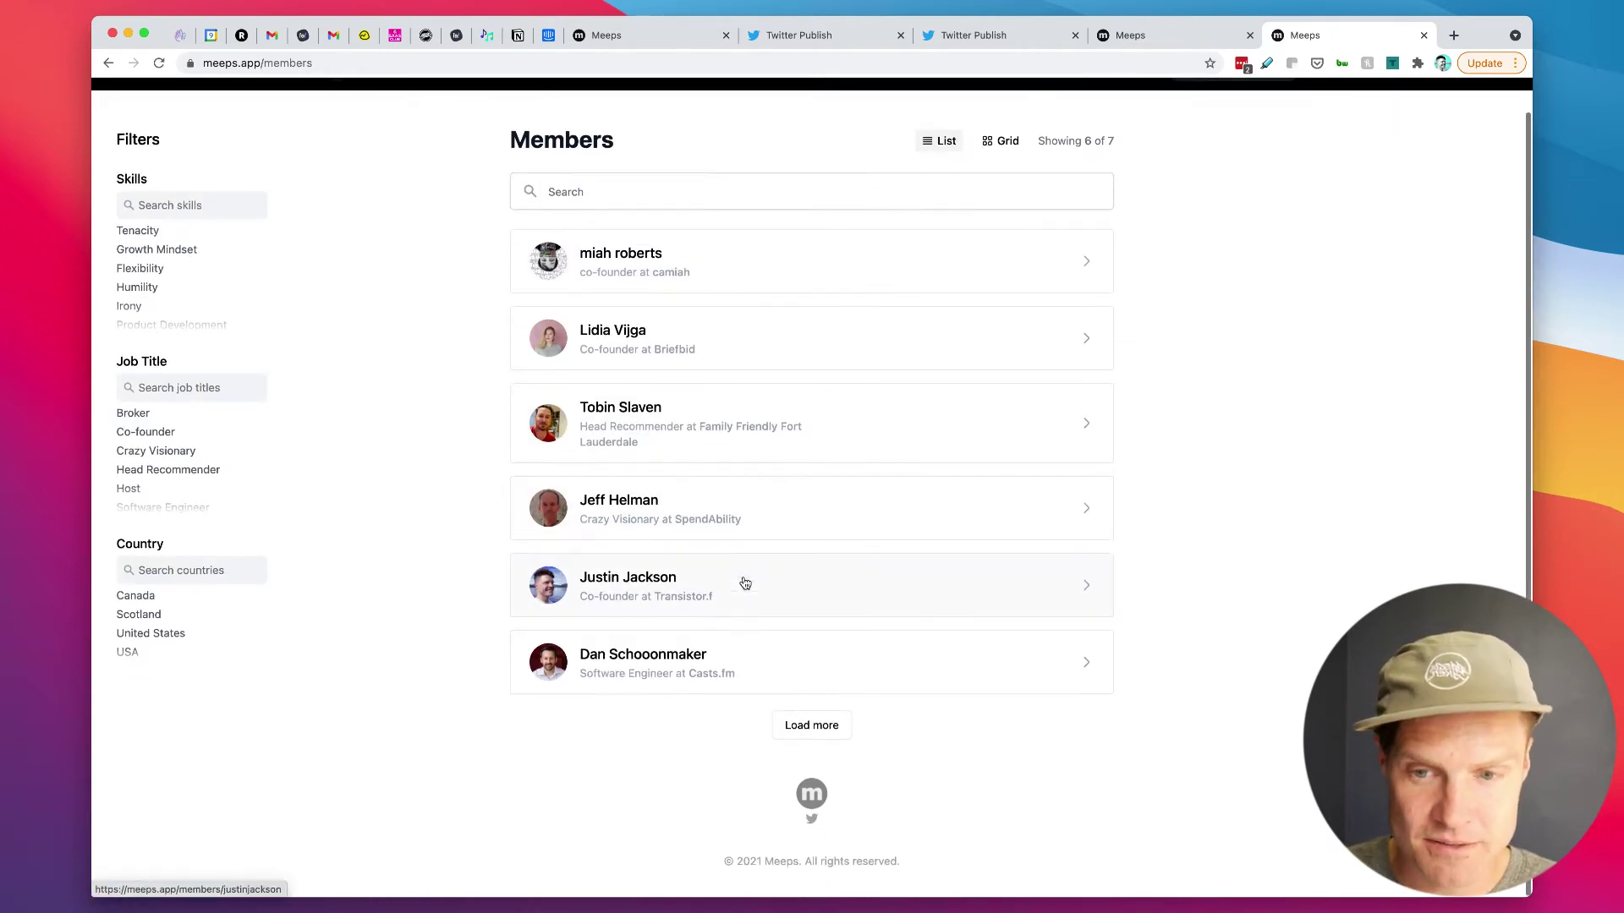
scroll(1283, 475, up, 1)
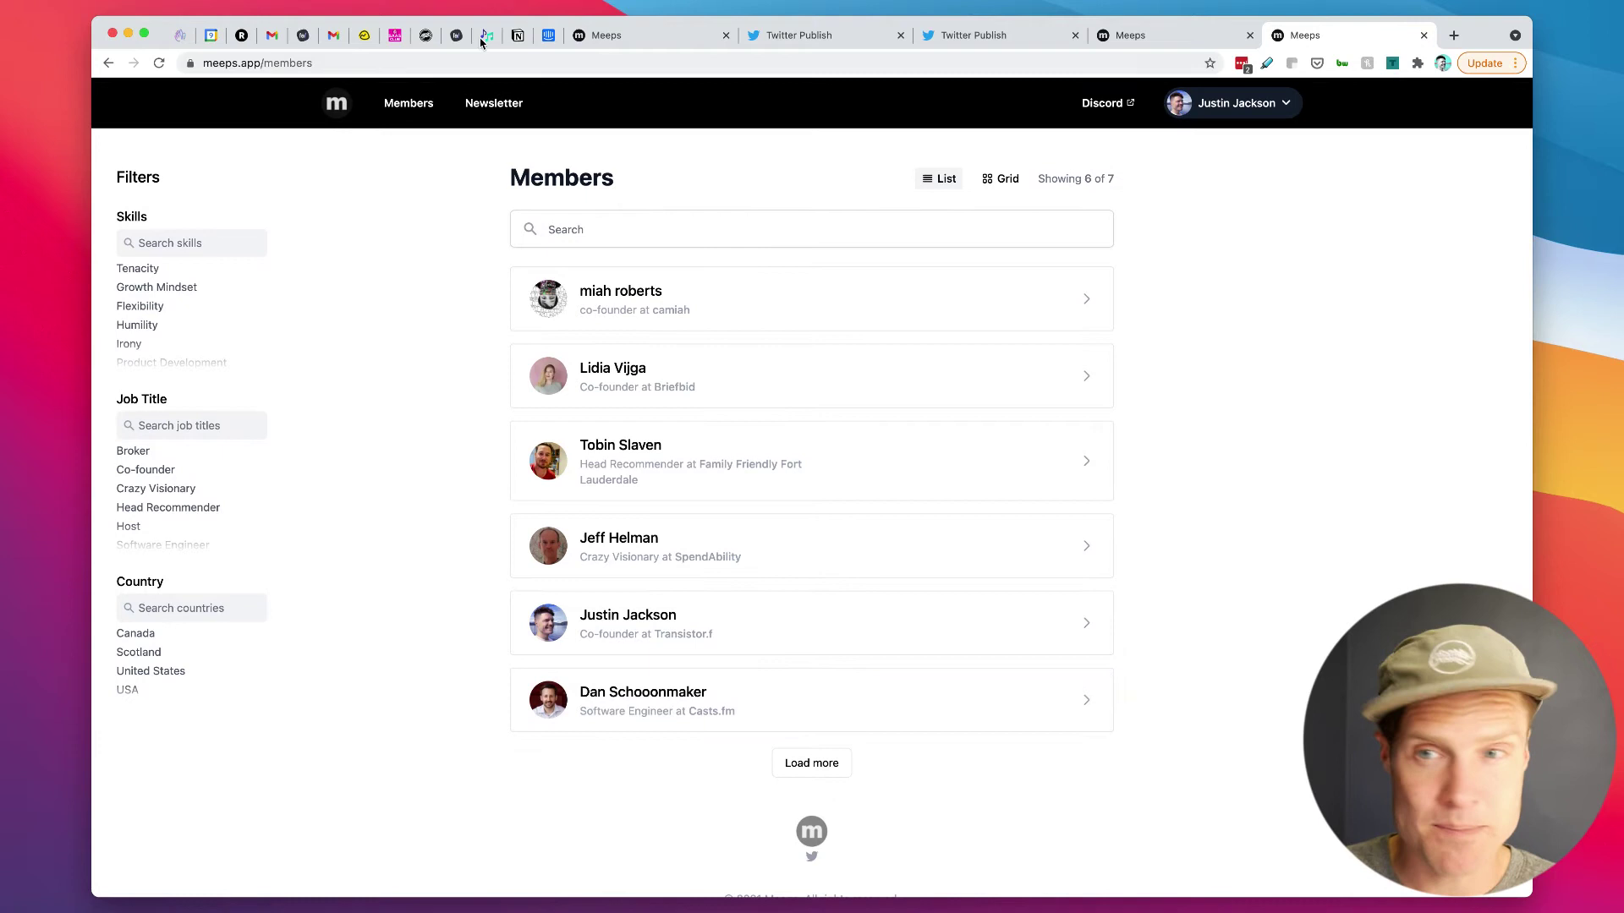
Step: Move past the privacy step and join the Meeps Discord server
click(626, 35)
click(563, 369)
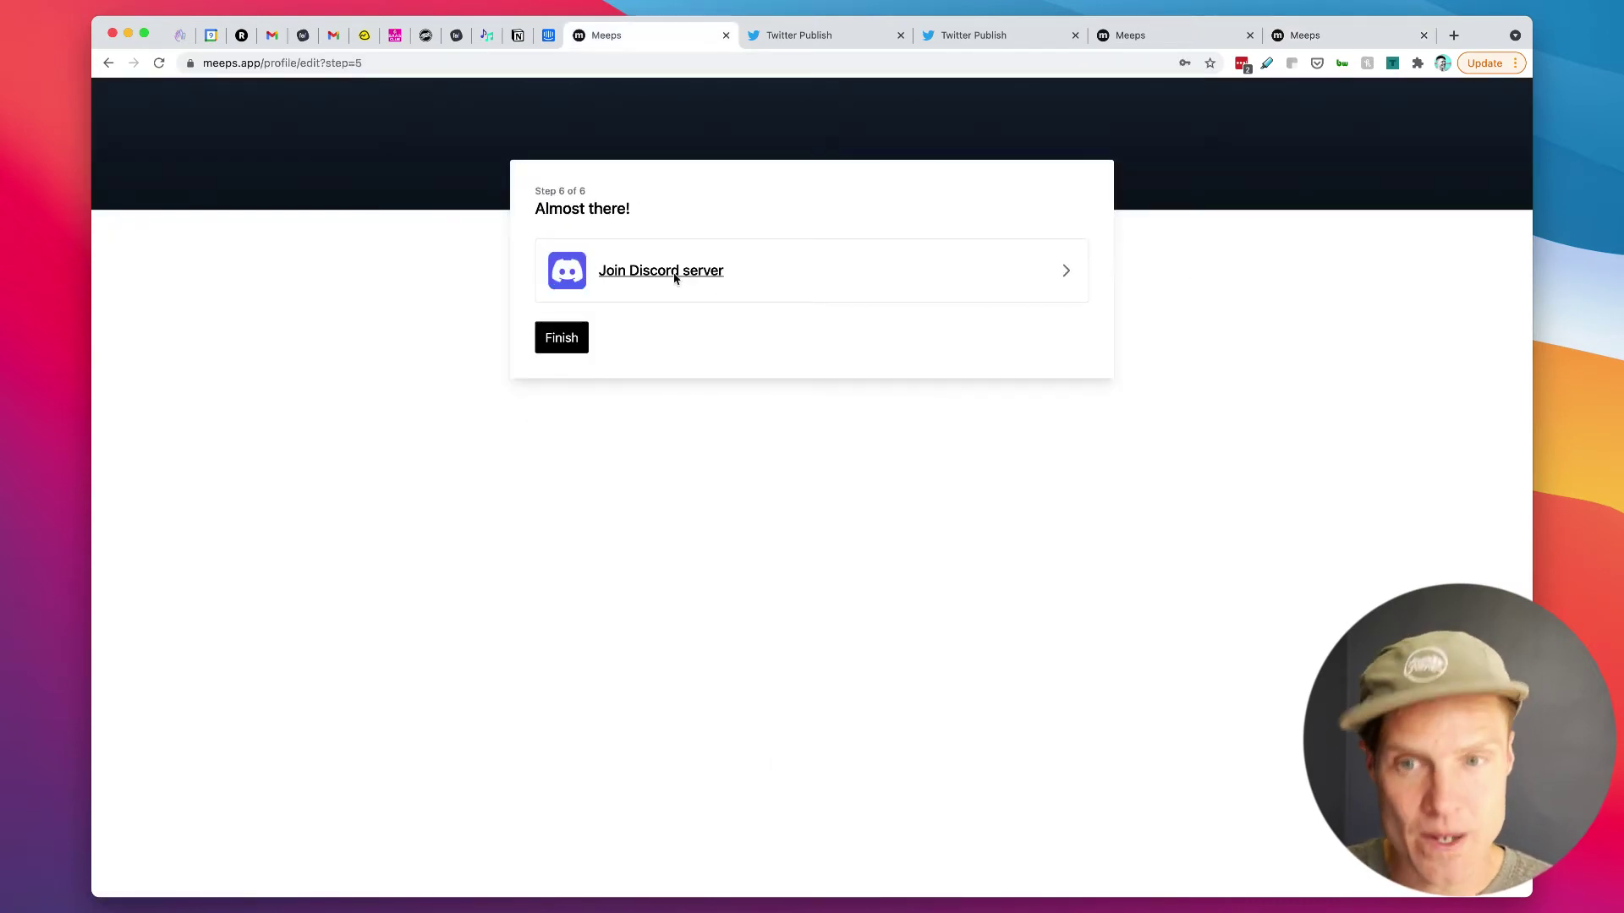
click(676, 277)
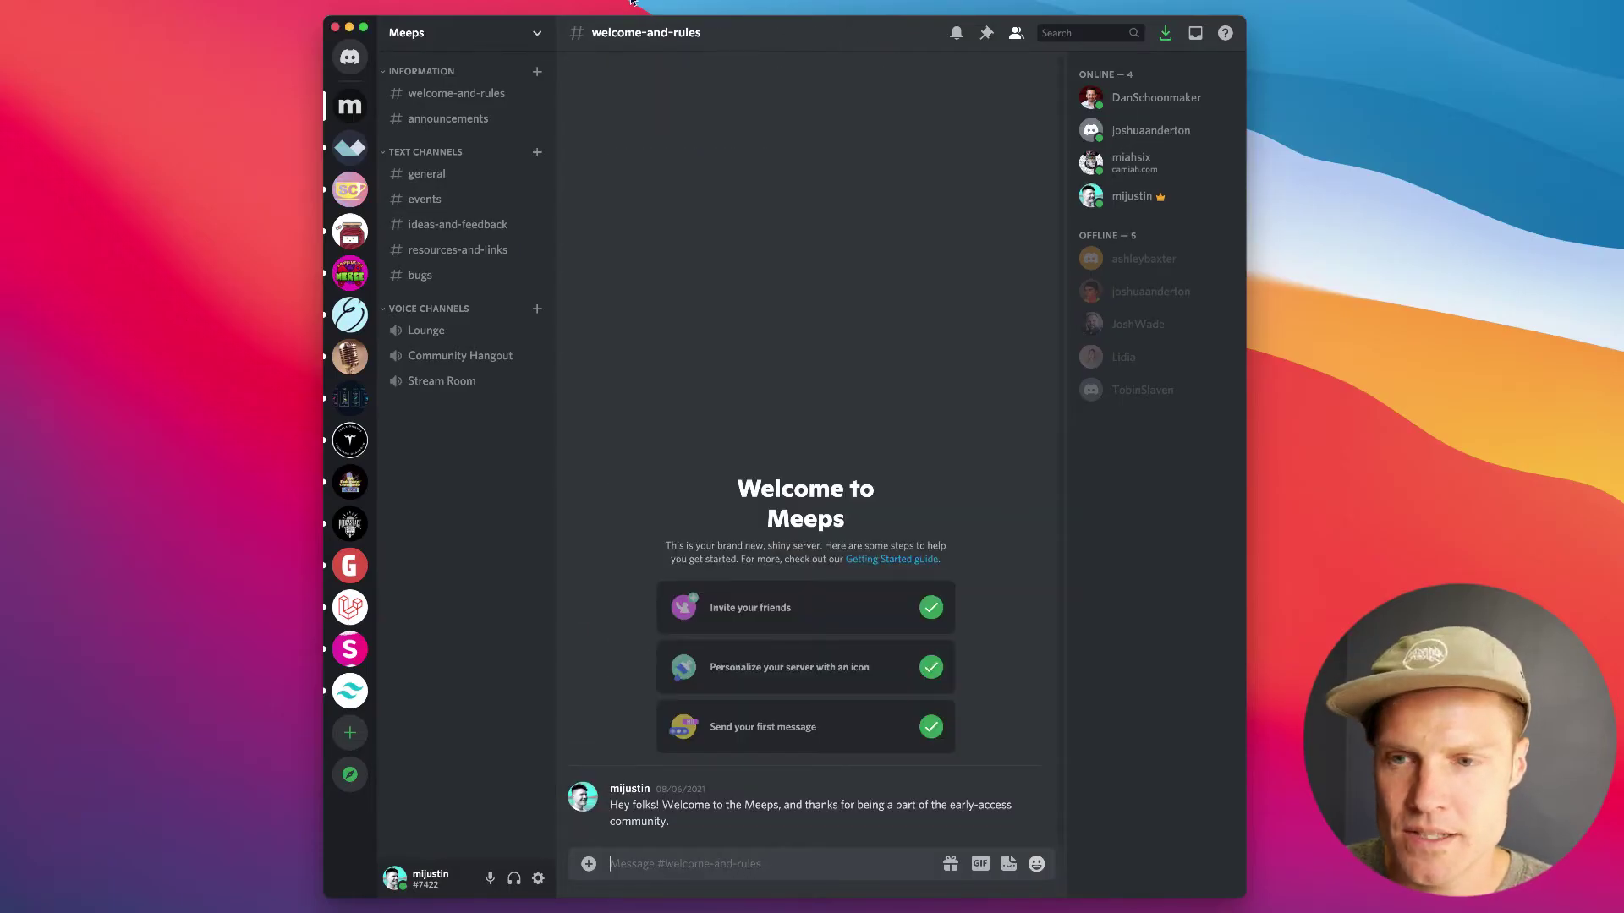
Step: Browse the Meeps server's #general, #events, #ideas-and-feedback, #resources-and-links and #bugs channels
click(439, 176)
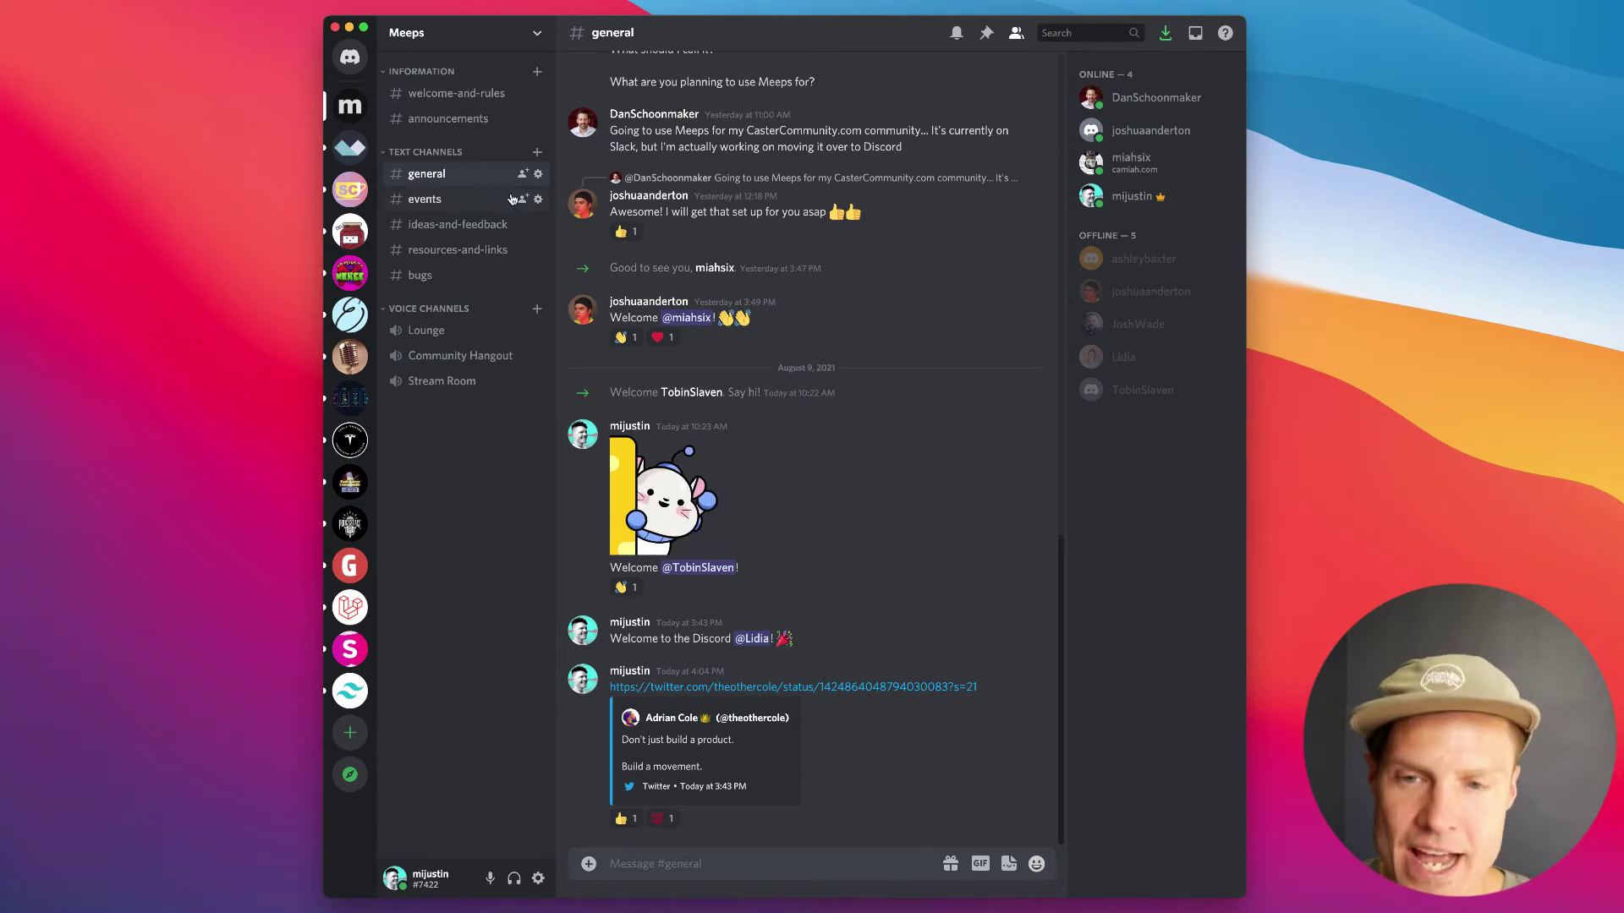
scroll(738, 325, up, 5)
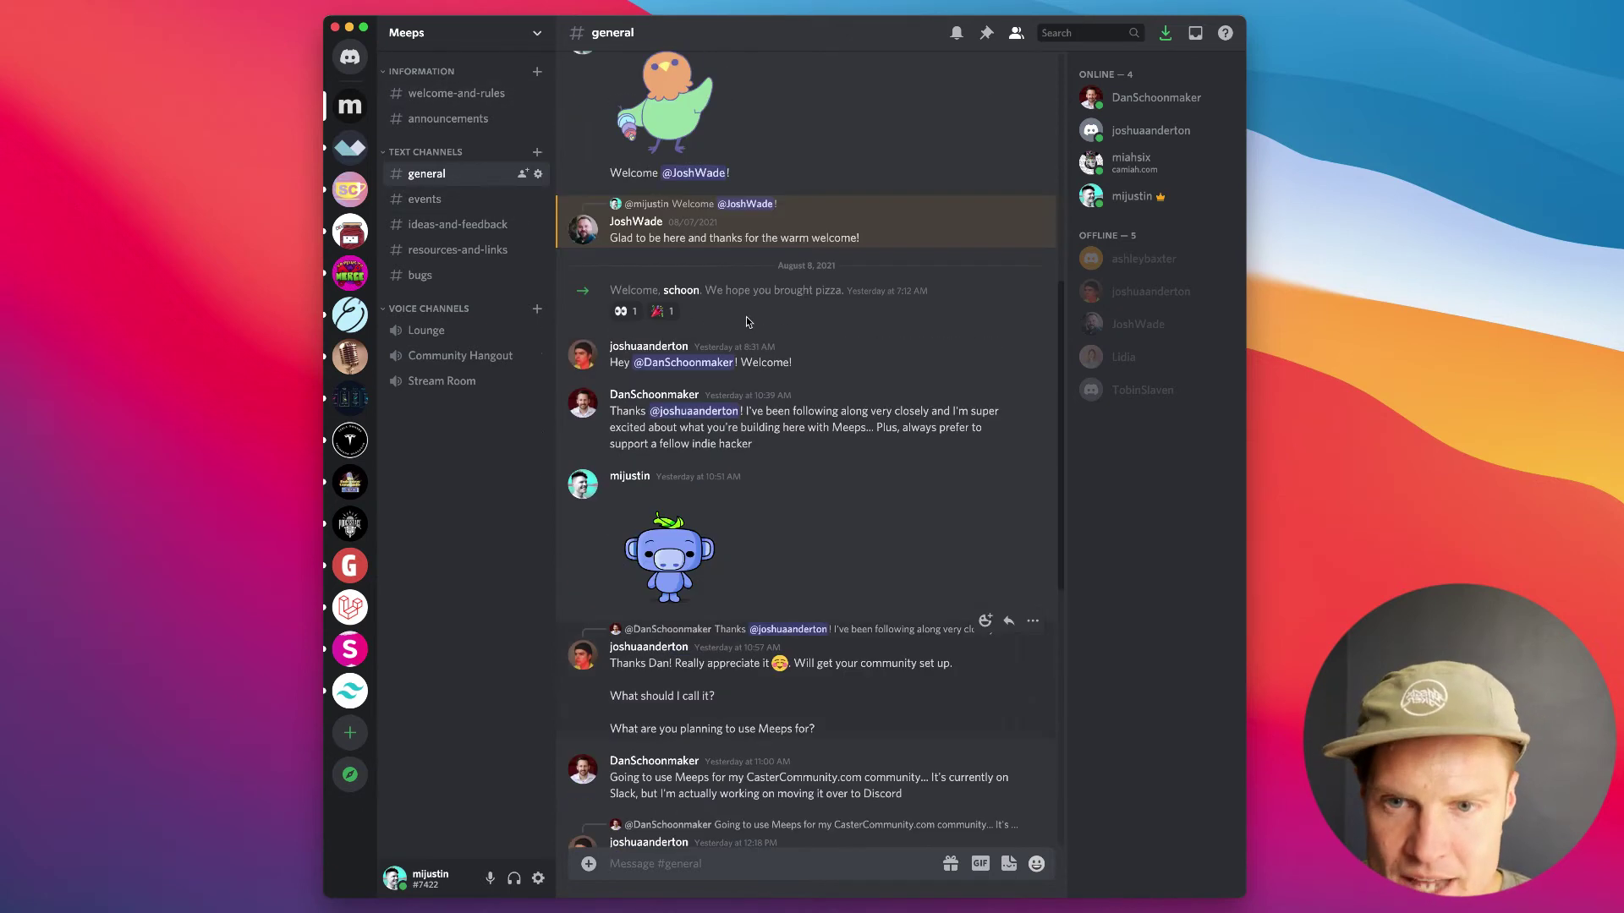
scroll(738, 326, down, 5)
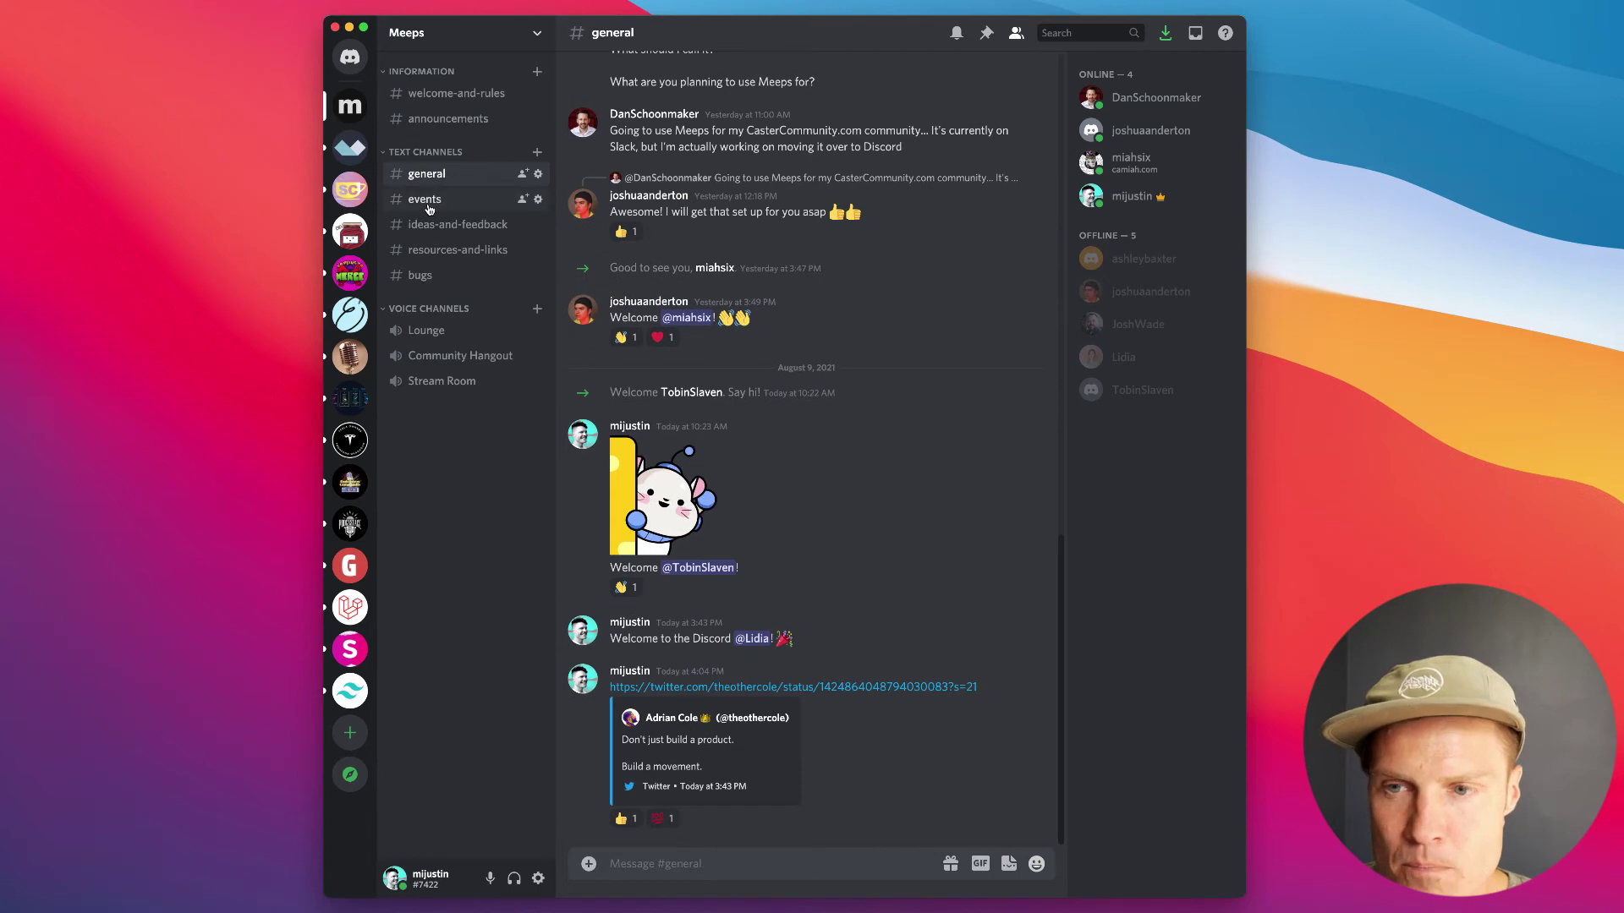
click(427, 203)
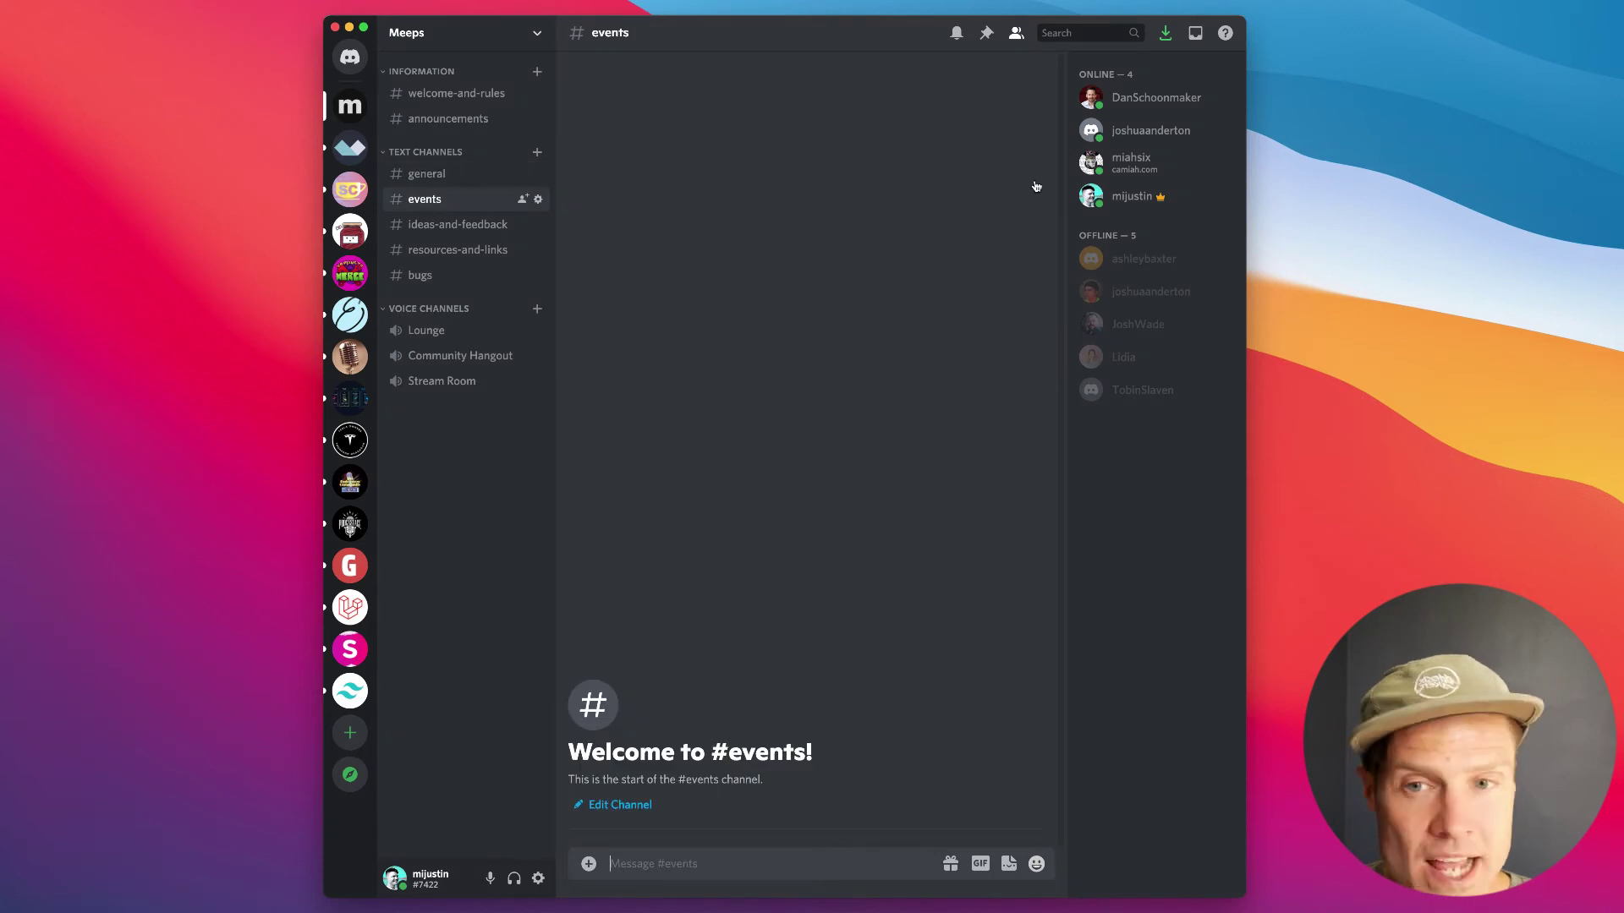
click(478, 227)
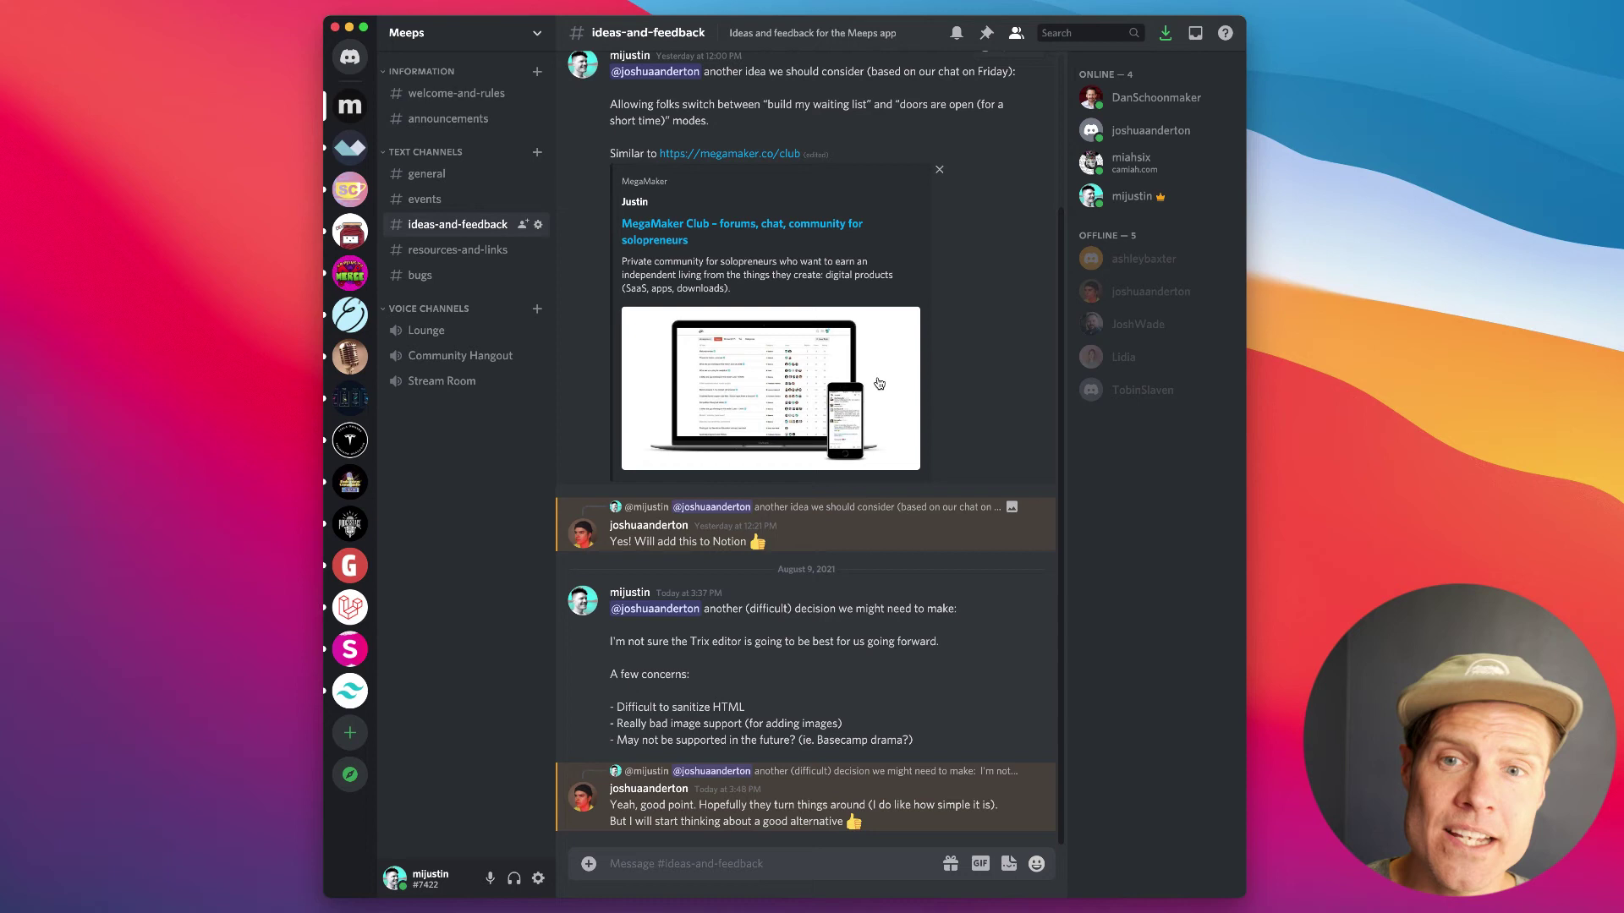
click(447, 249)
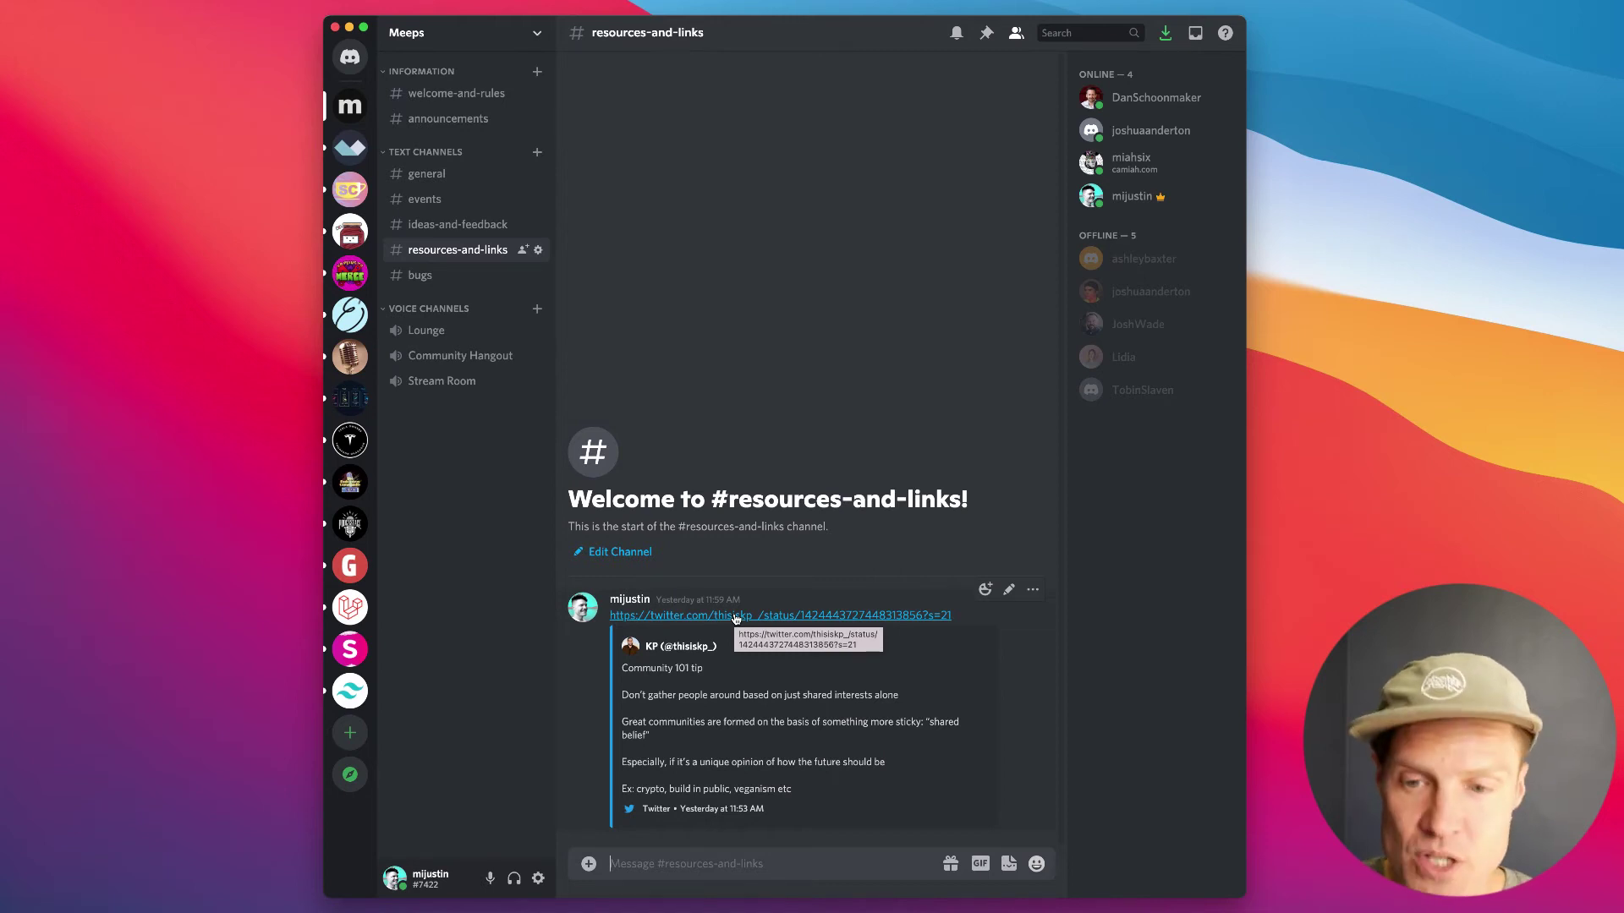
click(441, 282)
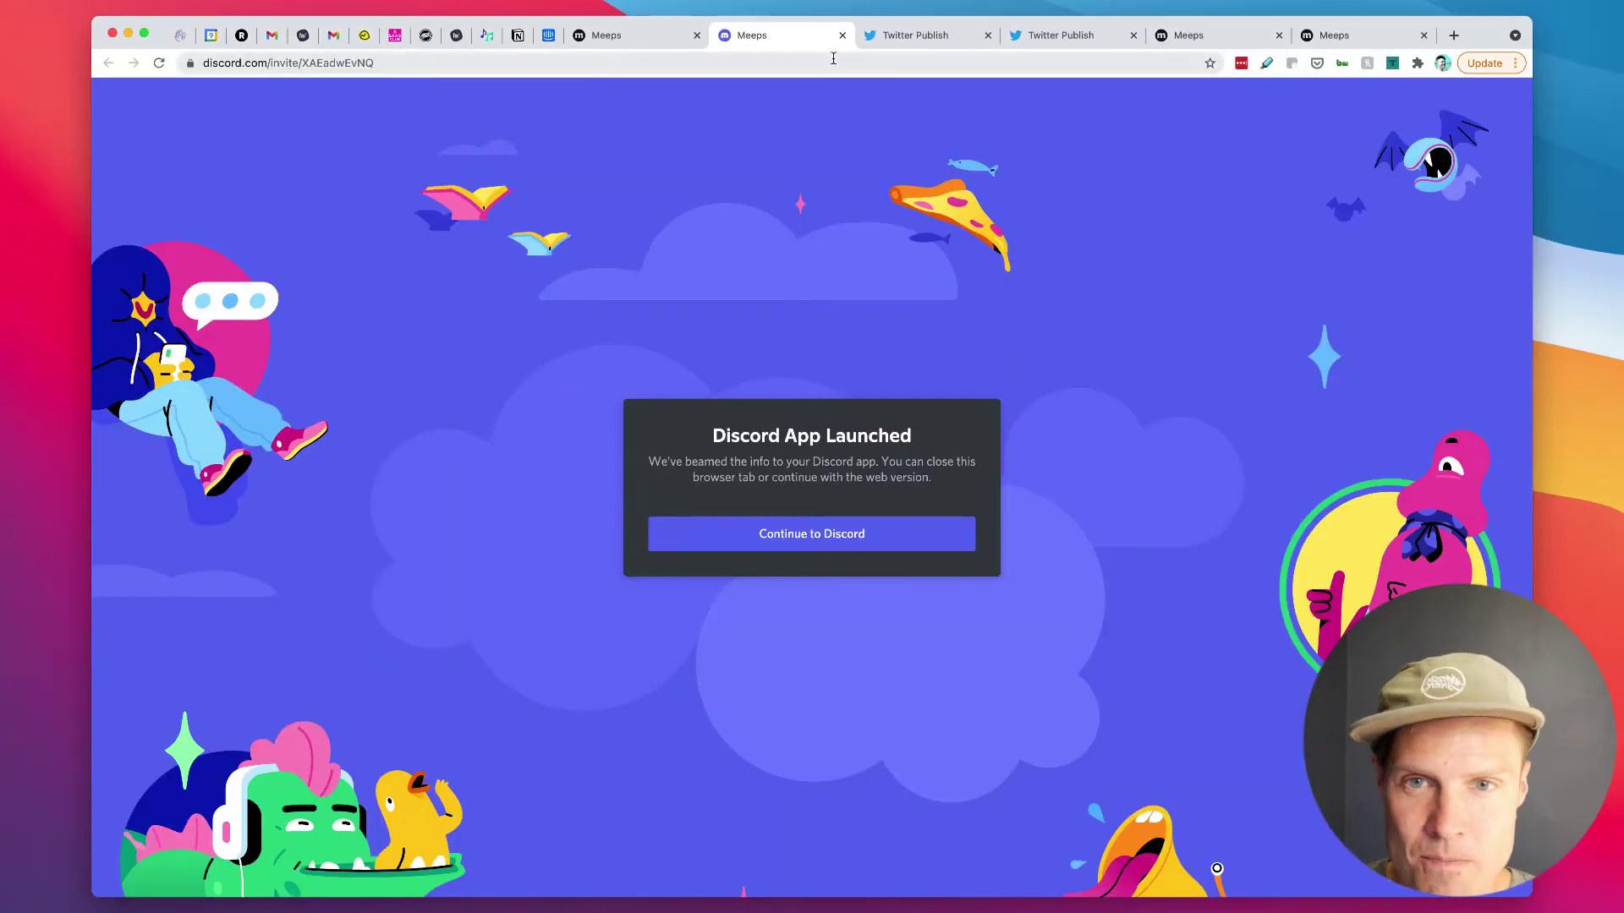
Step: Finish step 6 of 6 of the profile setup and go to the member homepage
click(632, 35)
click(558, 349)
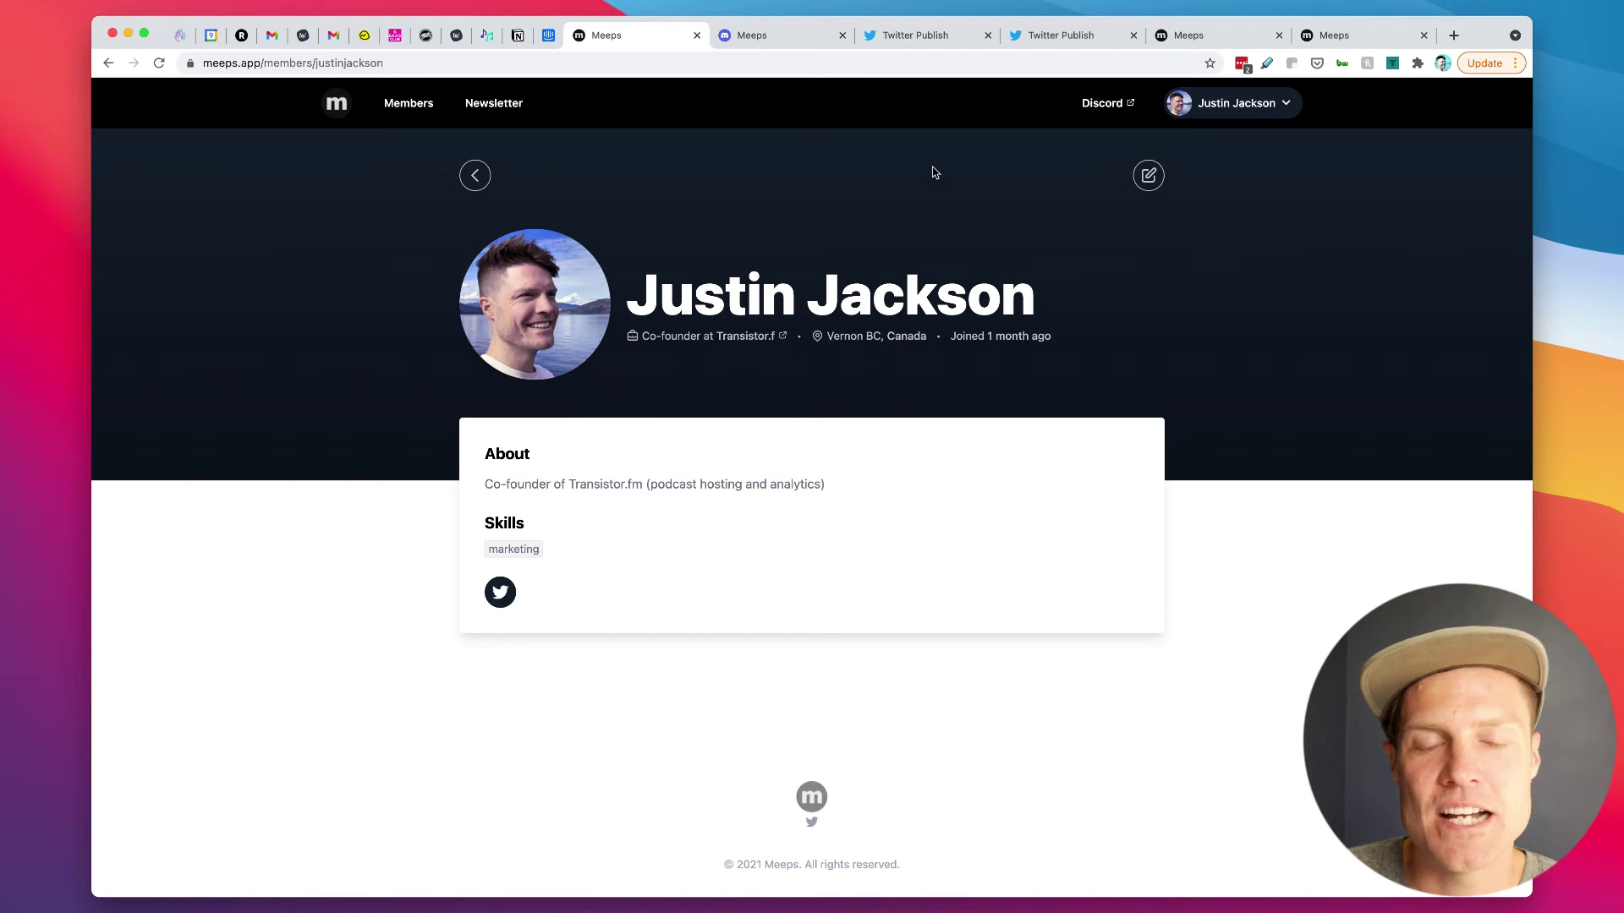
click(336, 103)
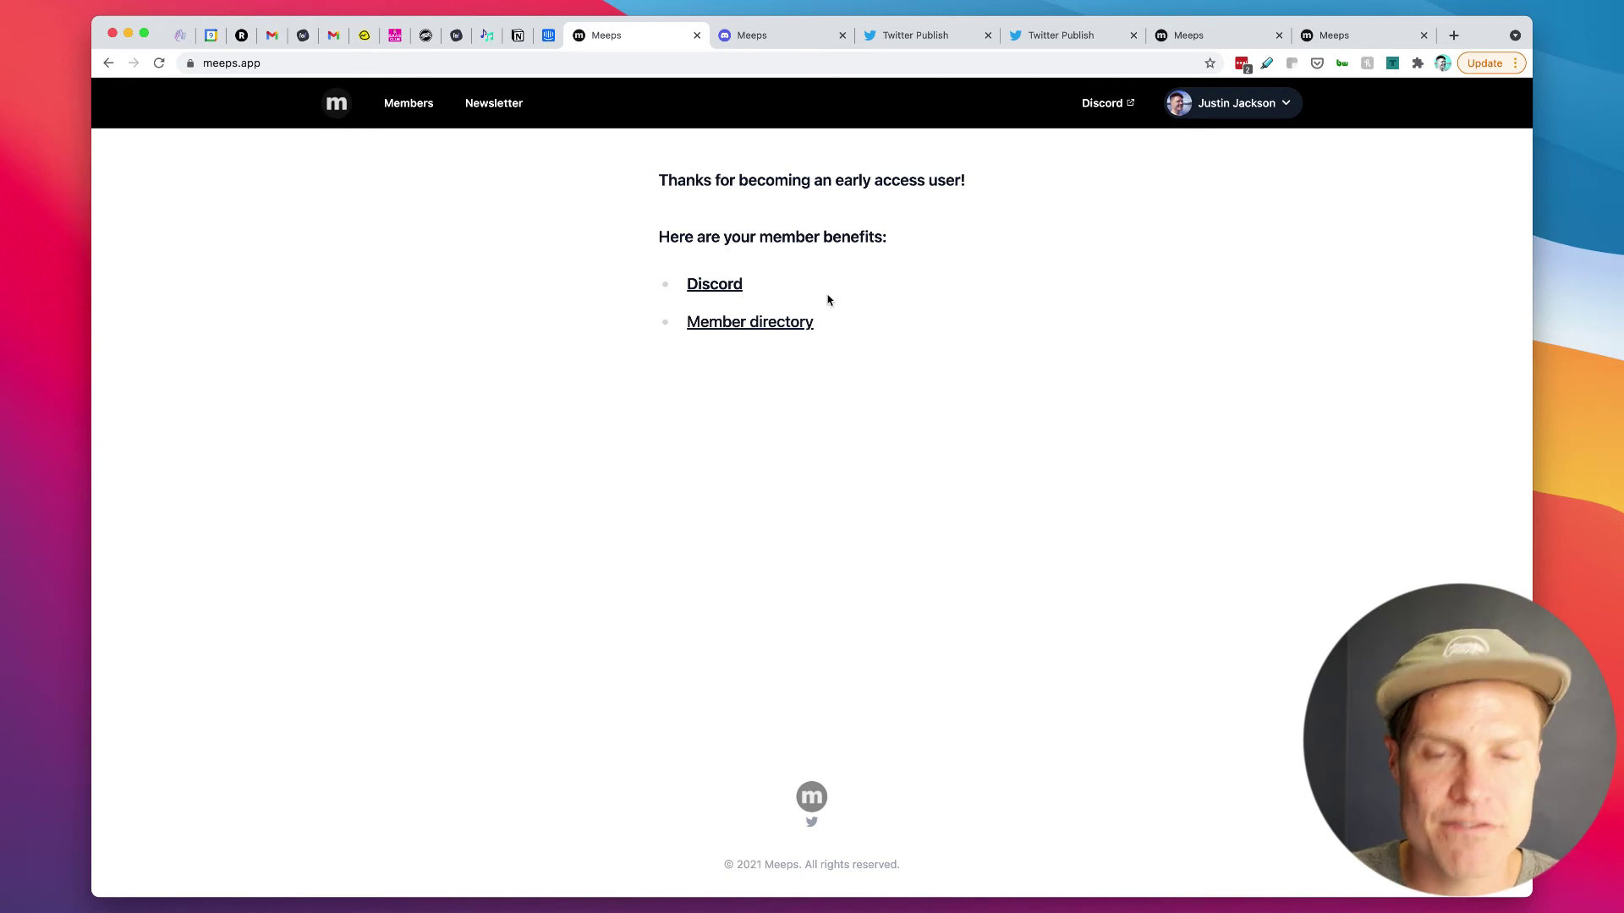
drag(683, 180, 819, 206)
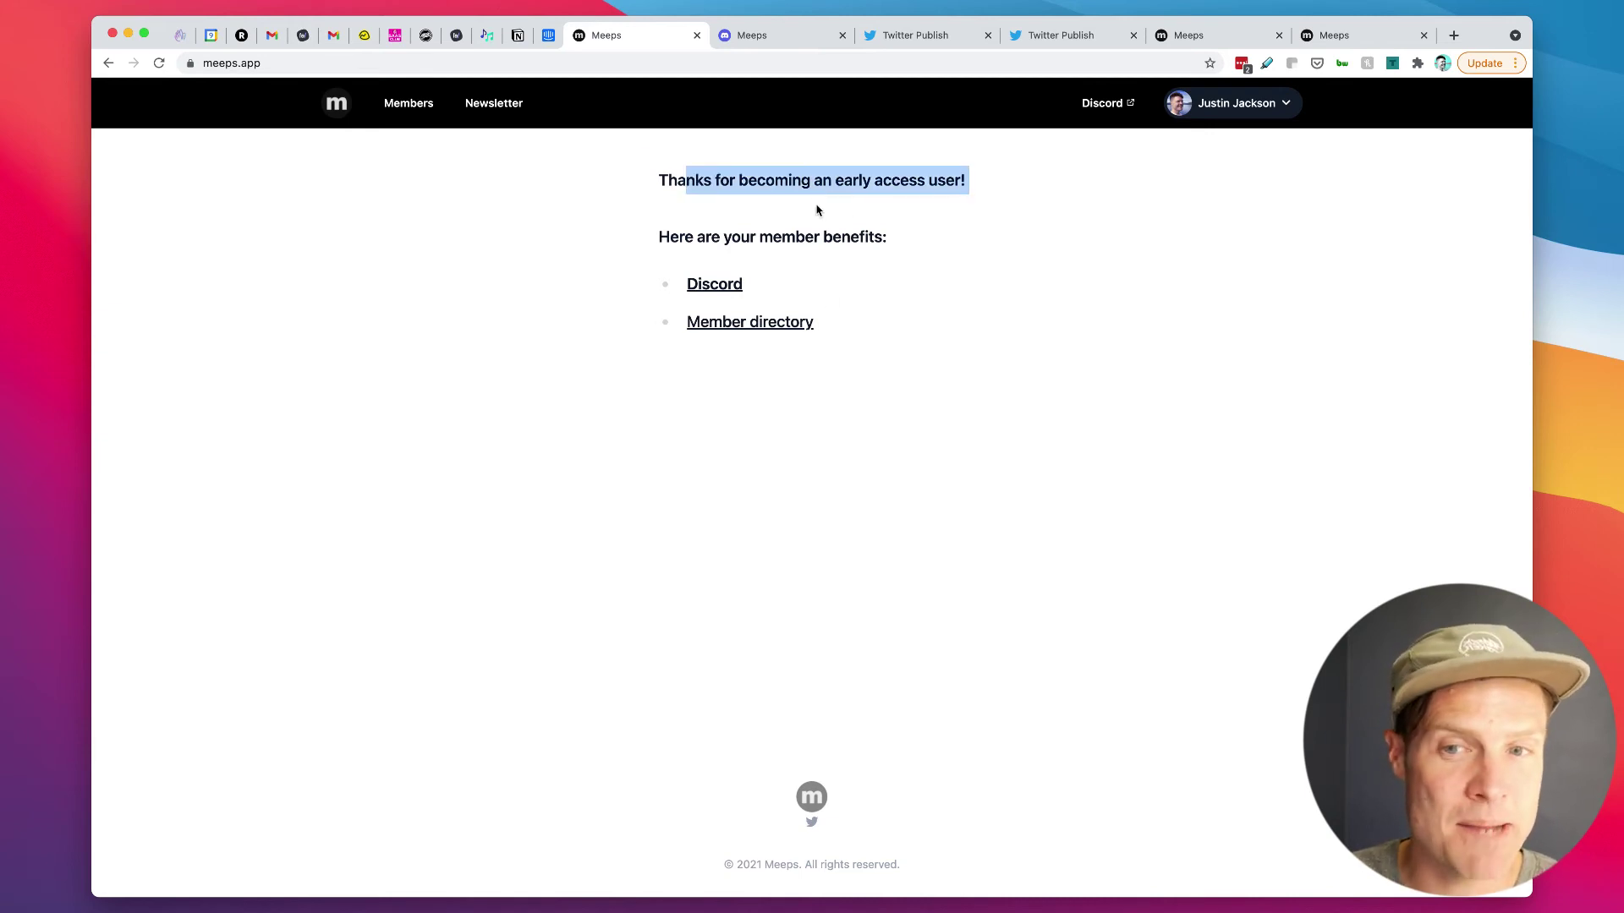
click(974, 290)
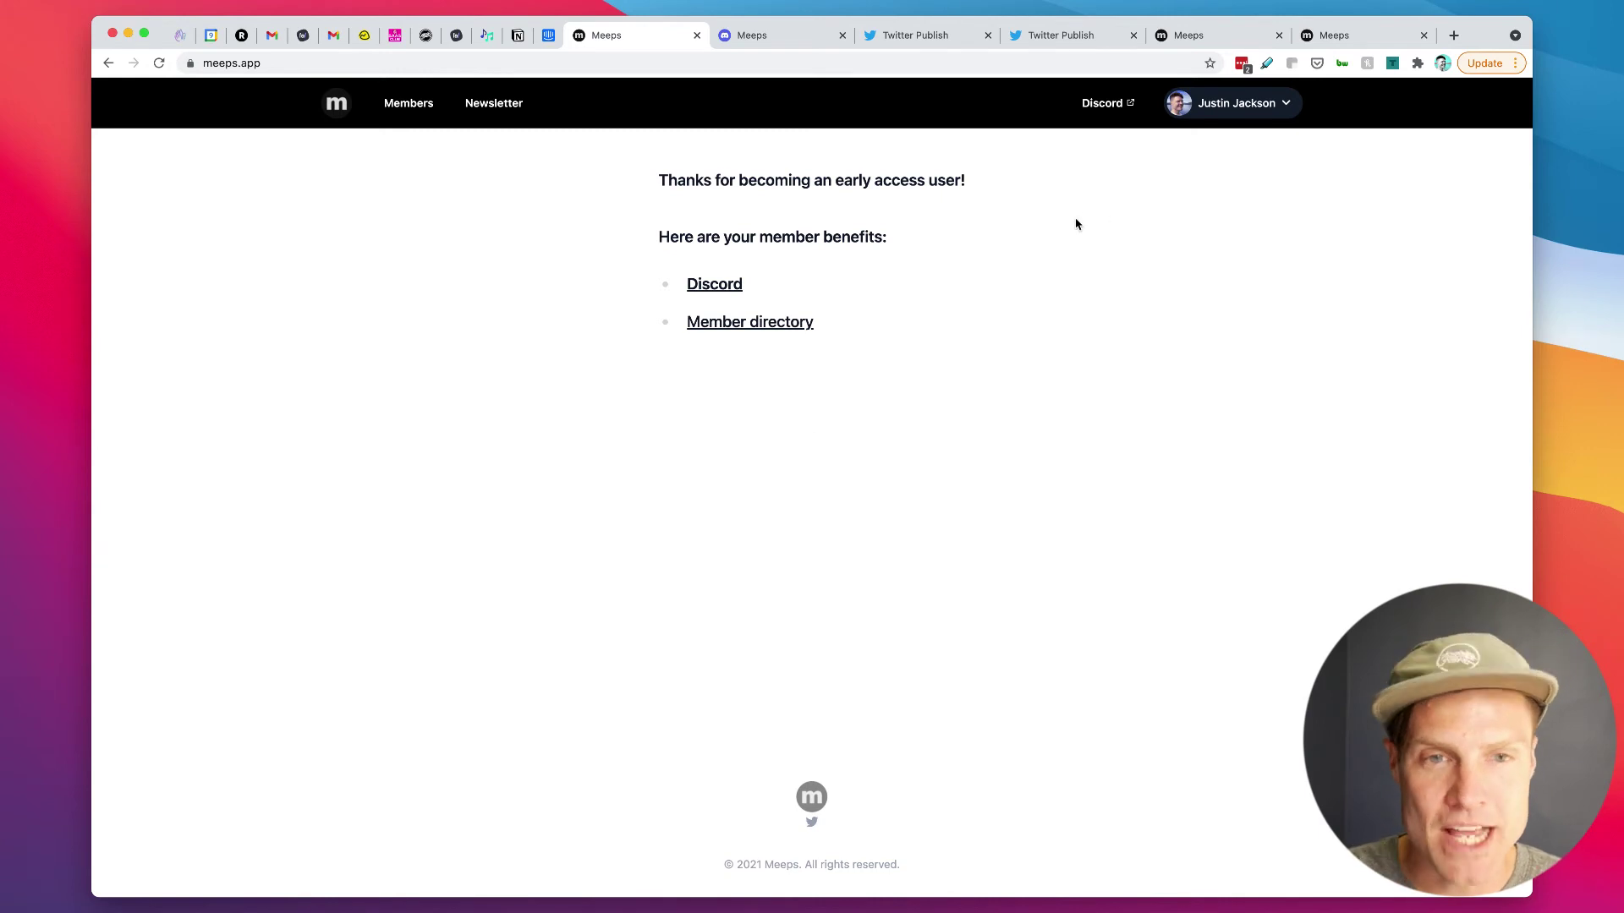
Step: On the Member Homepage, add the paragraph 'We'll contact you shortly and help you set up your own Meeps community.' after the benefits list
click(1375, 36)
click(1231, 34)
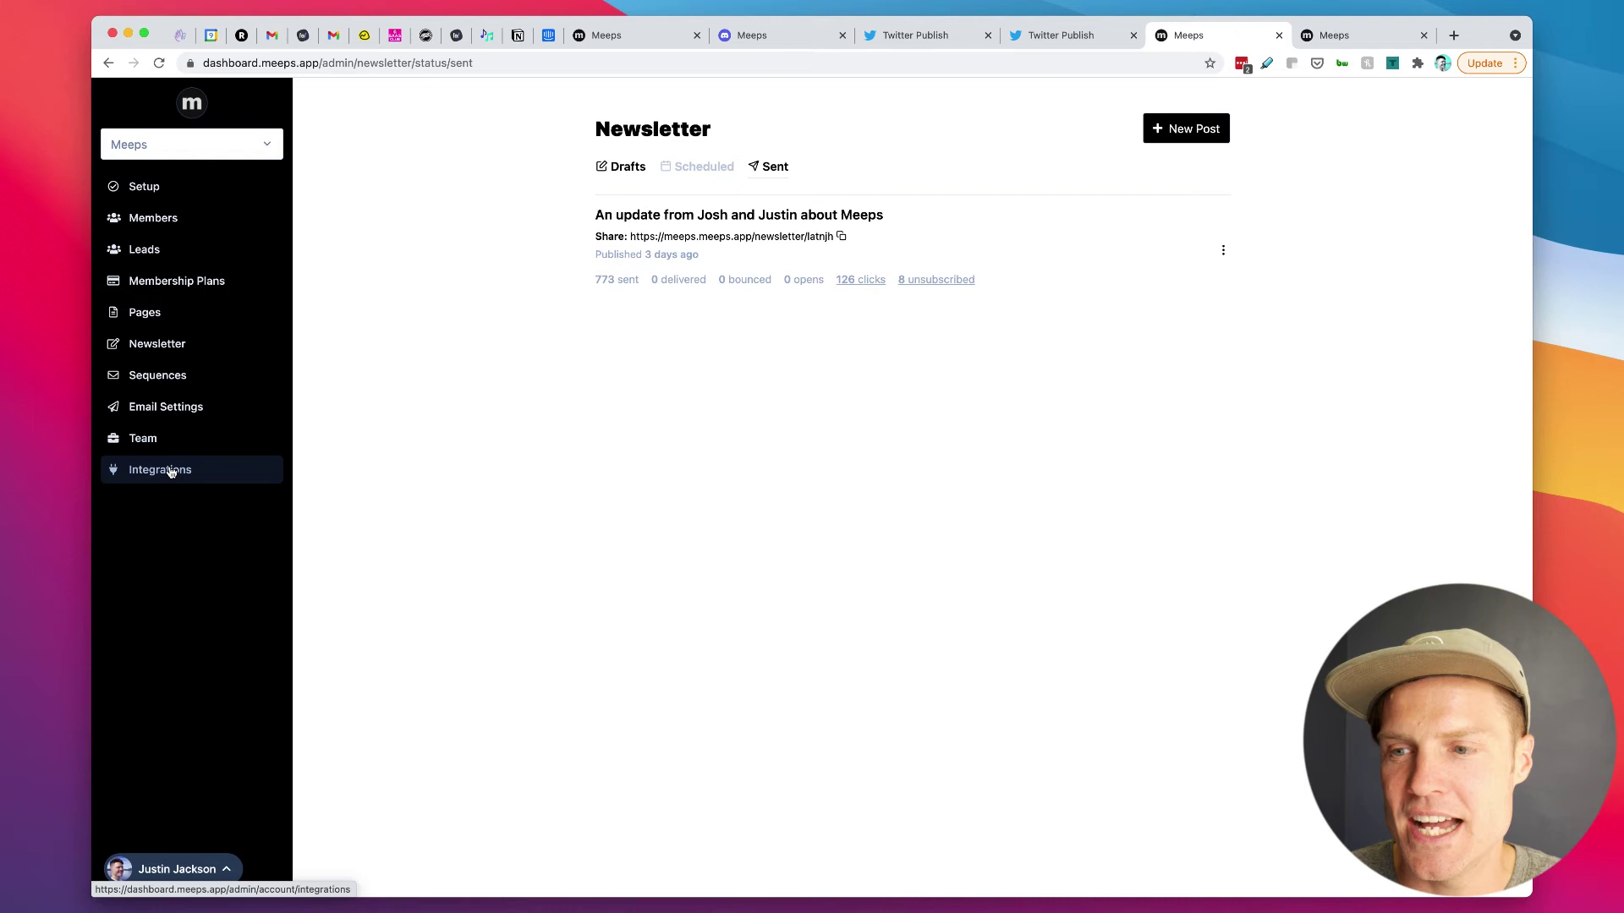
click(161, 316)
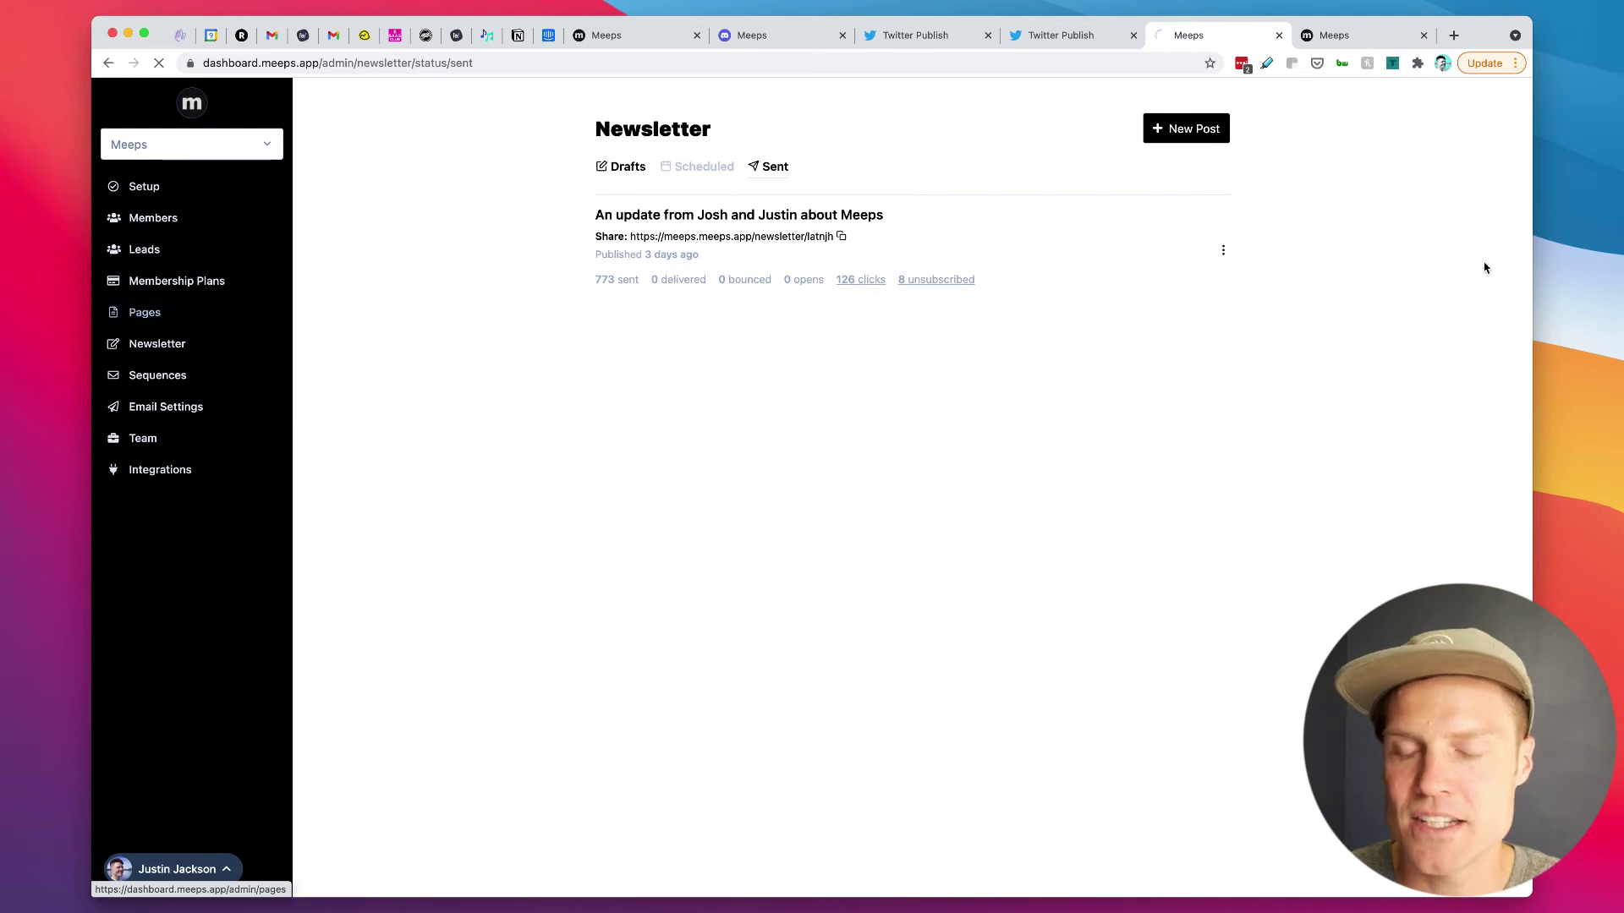
click(662, 262)
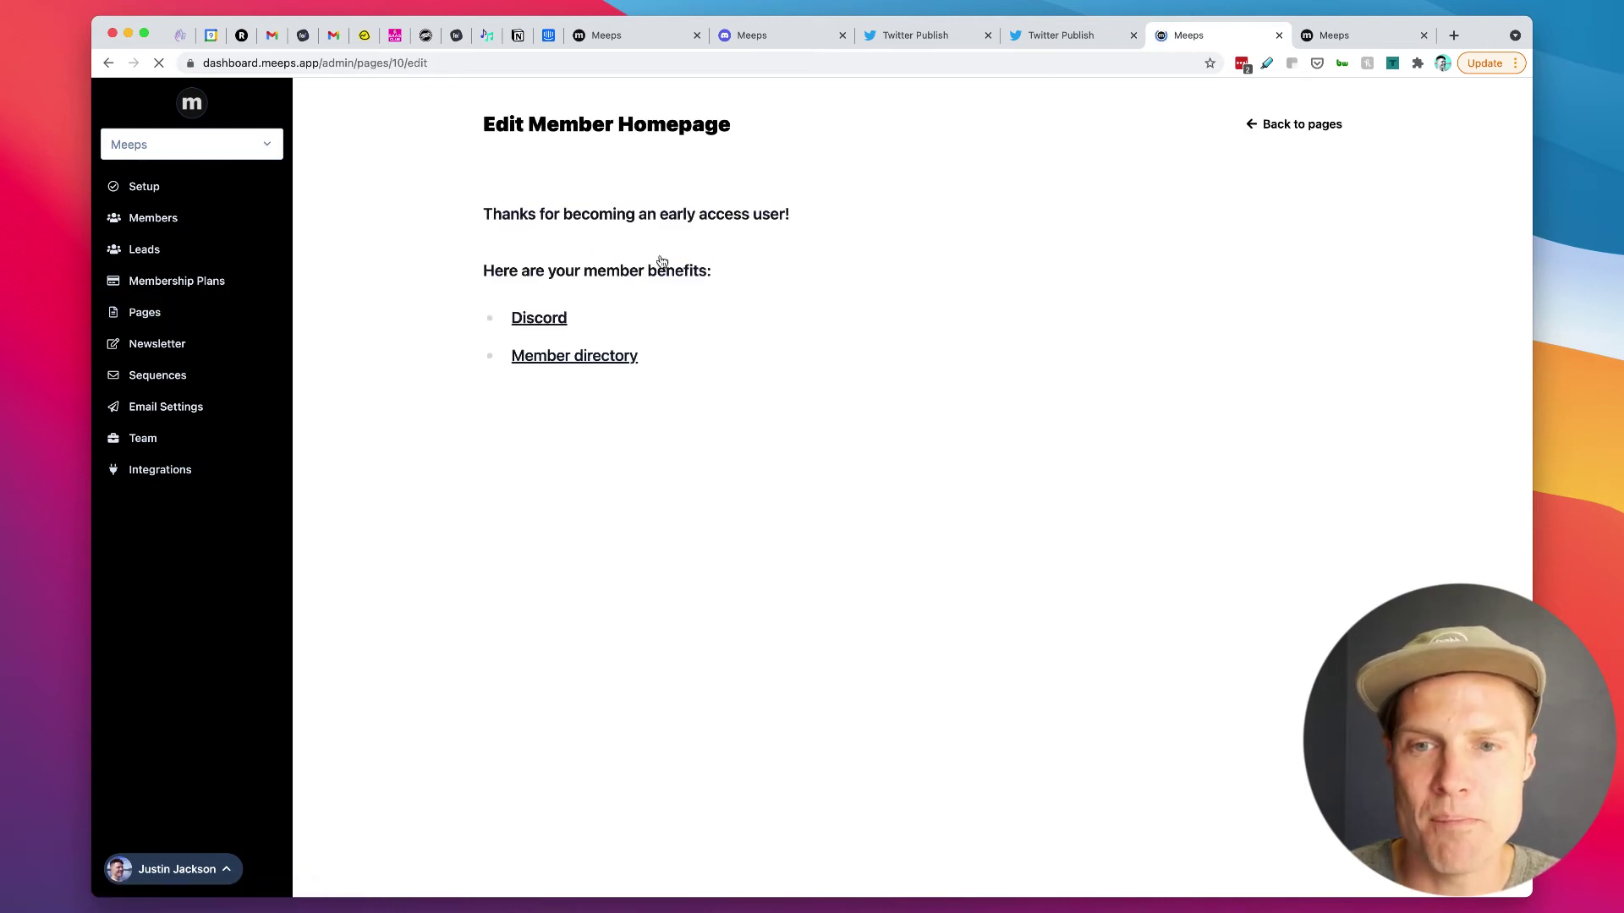
click(718, 389)
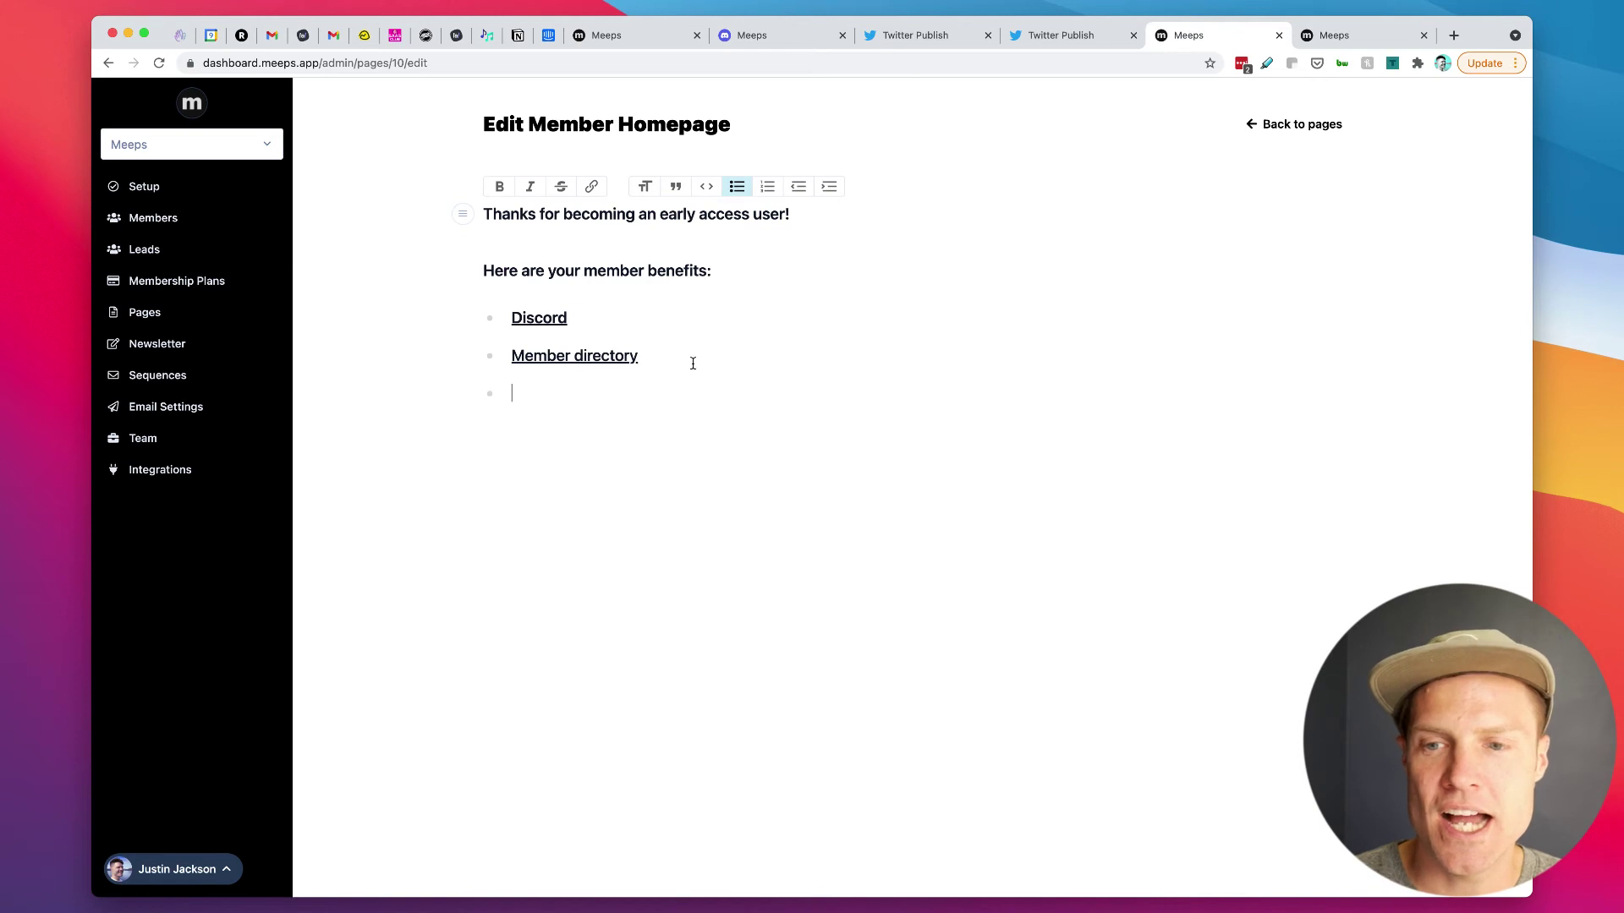
key(Return)
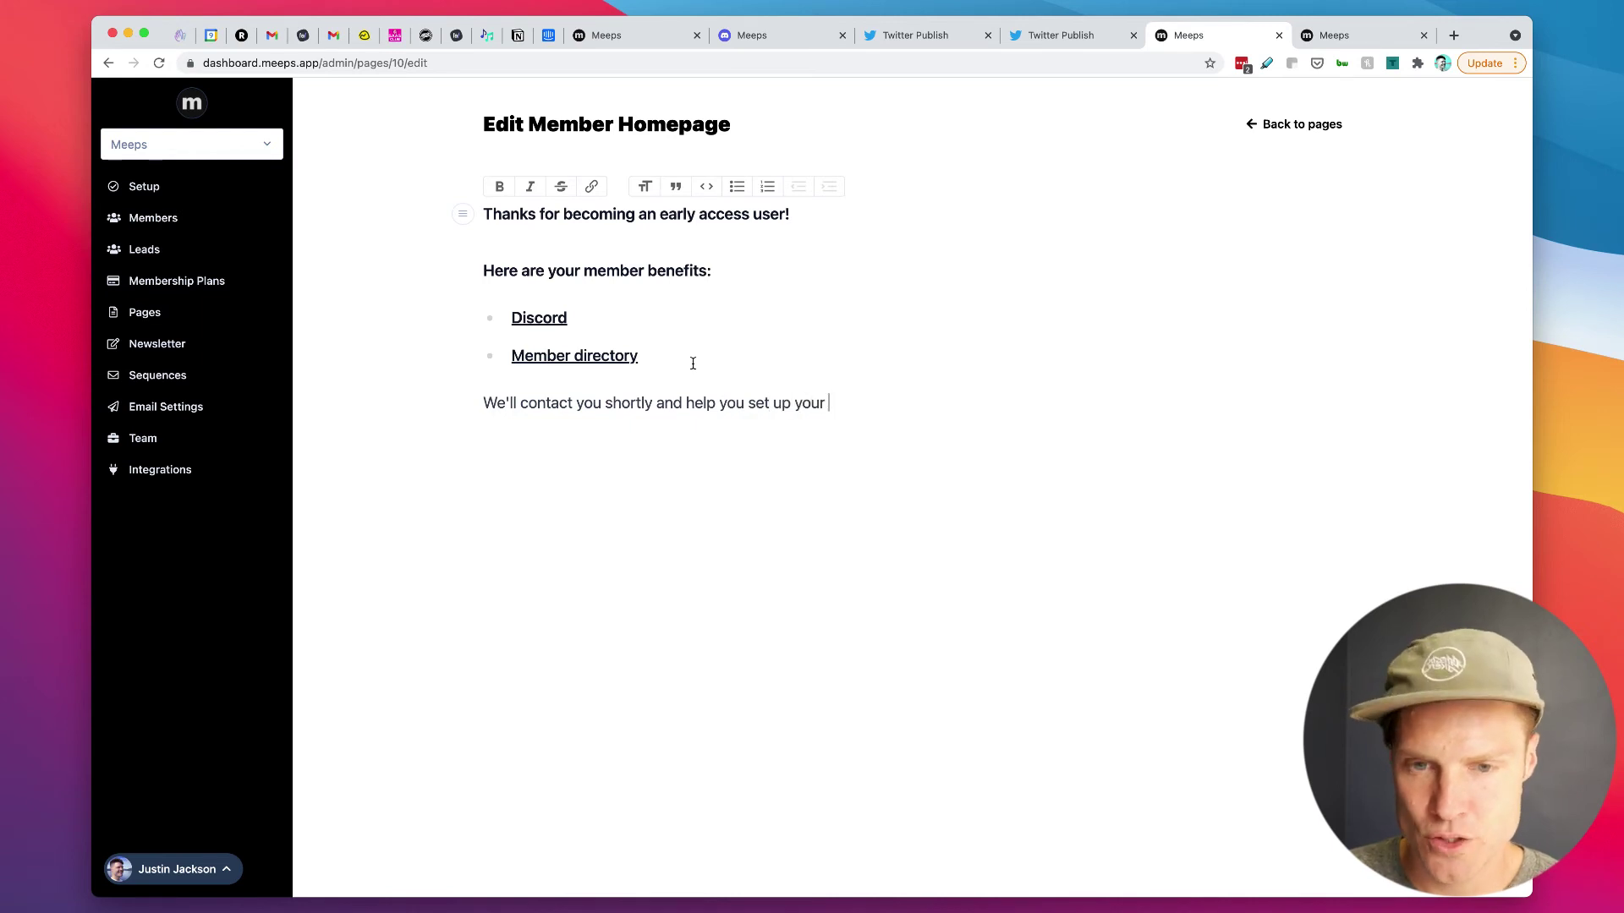
text(own Meeps )
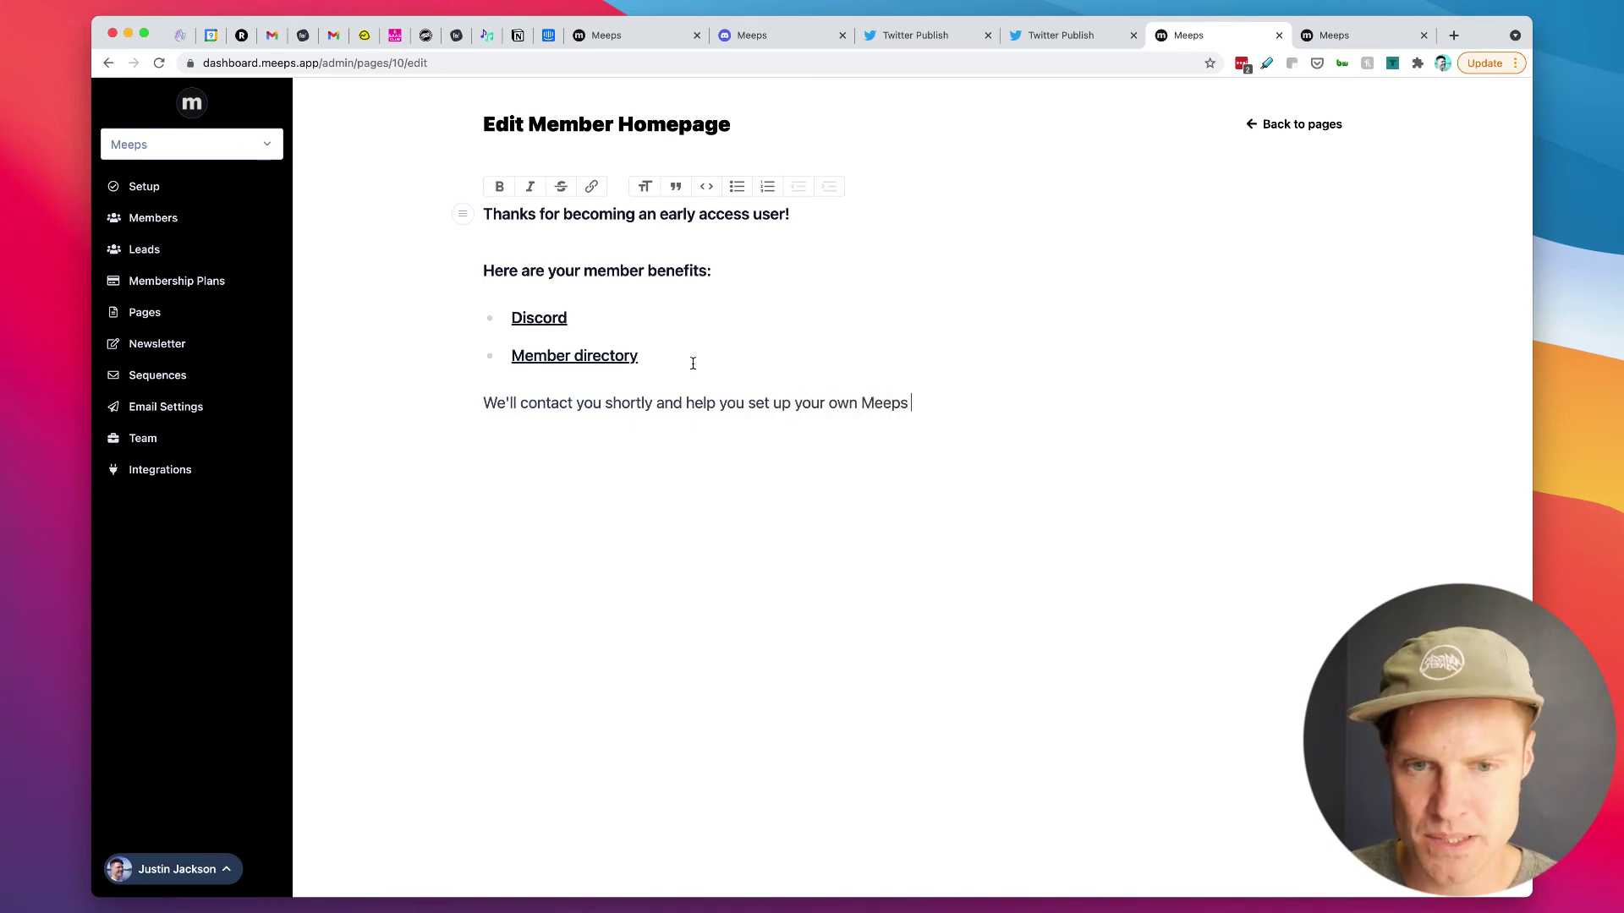
text(commun)
text(ity. :thumbsup:)
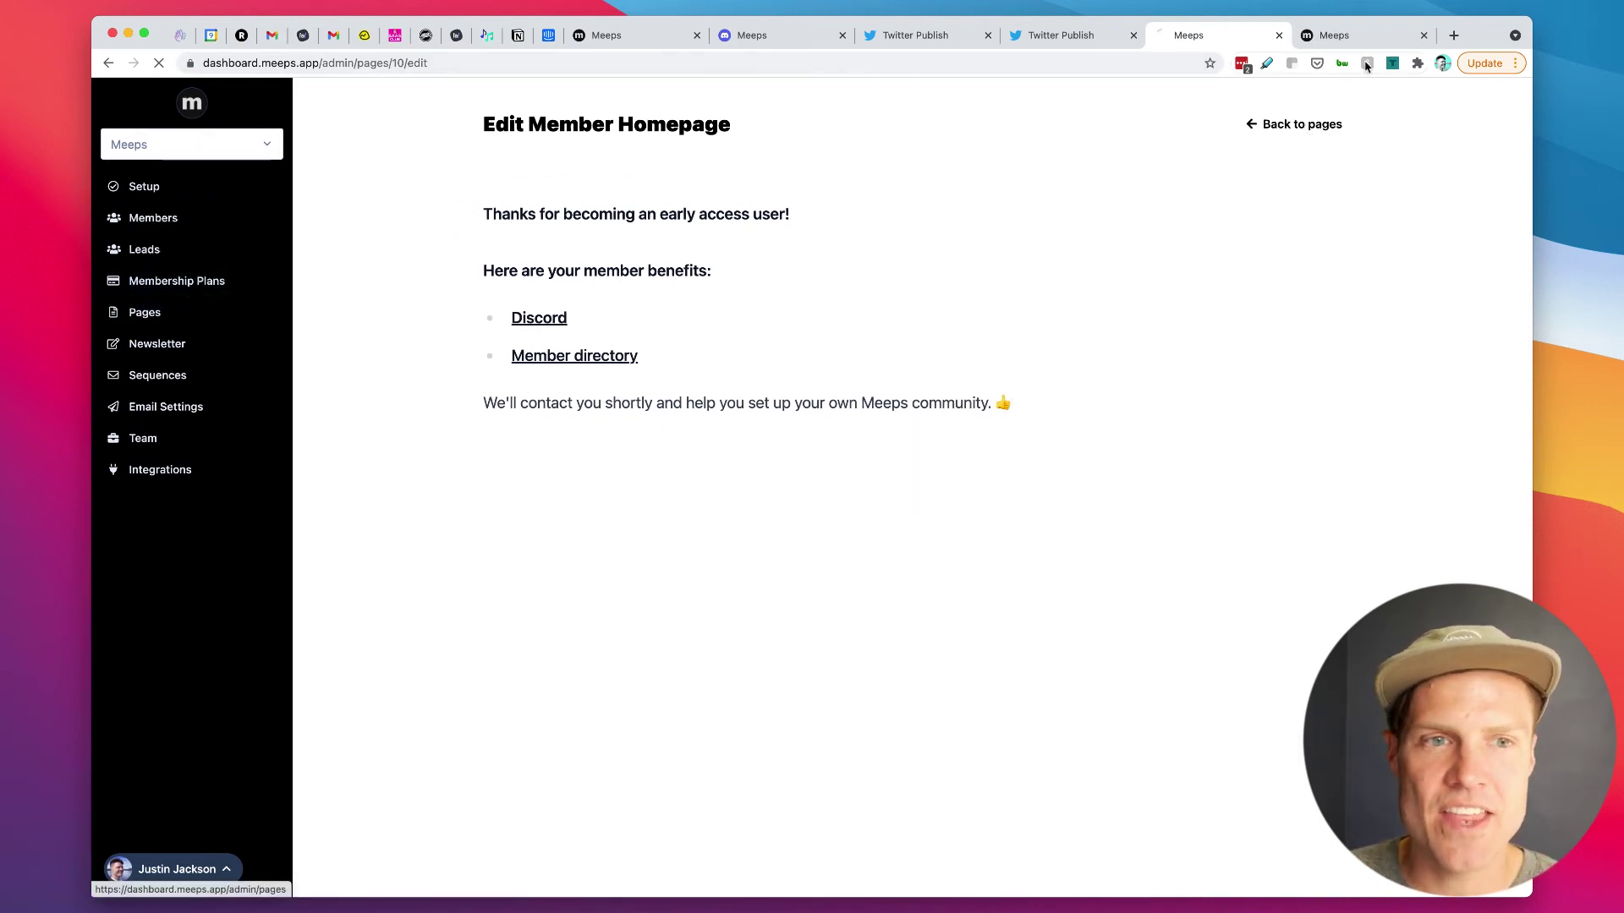
Step: Return to the pages list and reload the live member homepage to confirm the new closing line
click(1252, 124)
click(603, 35)
click(158, 63)
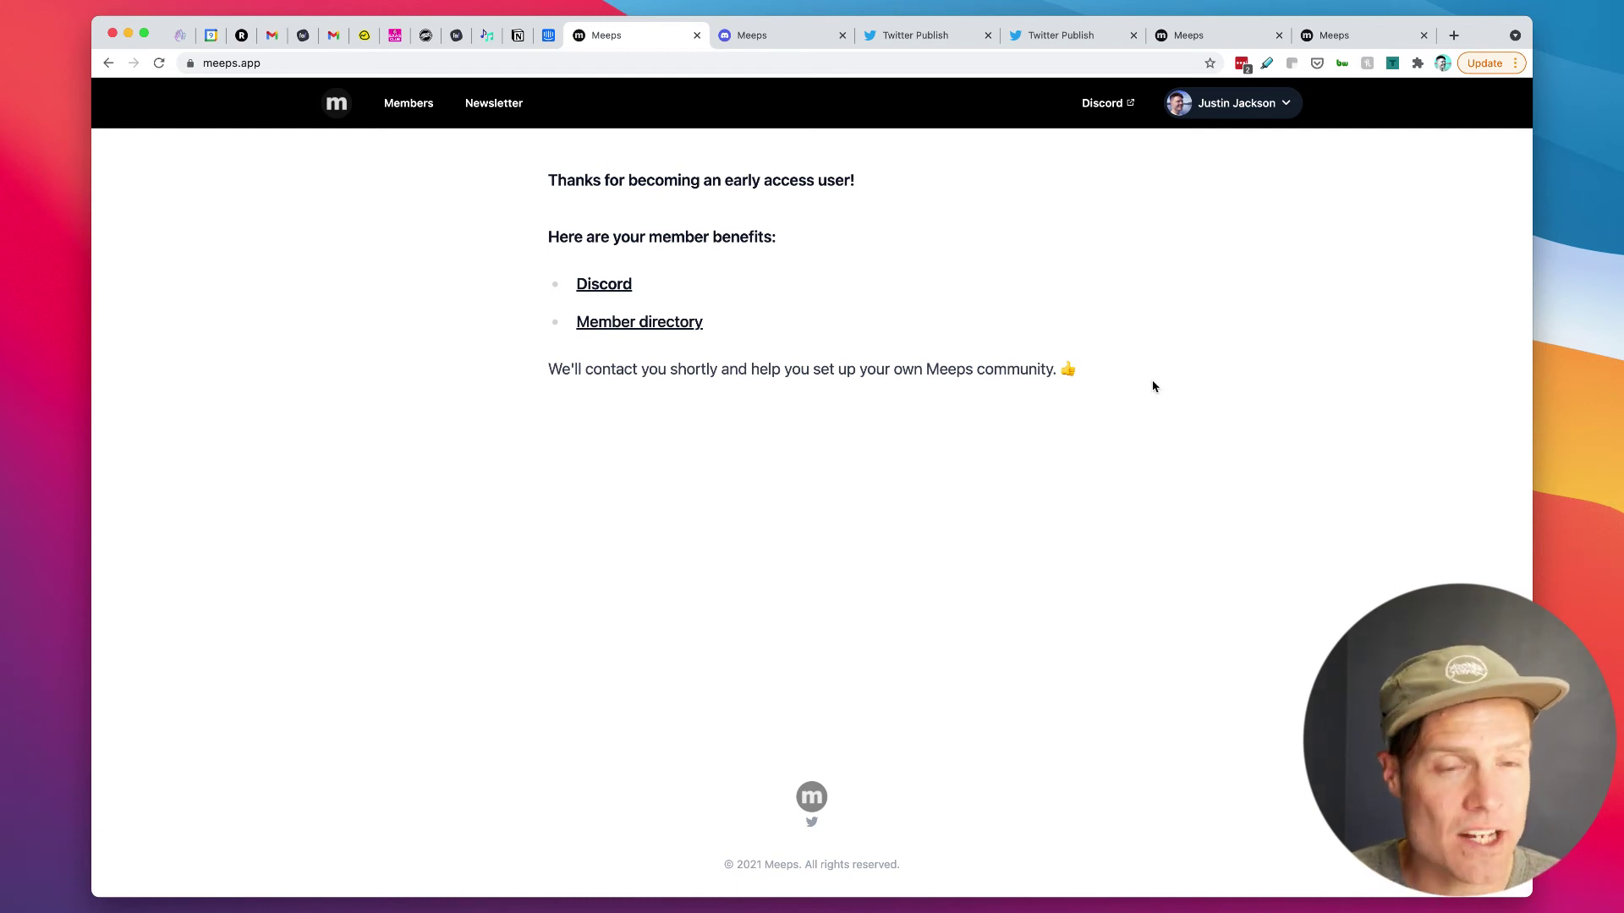
Step: Open the Member Welcome Sequence and review its emails, sent 3 days apart, down to the second email's video link
click(1209, 40)
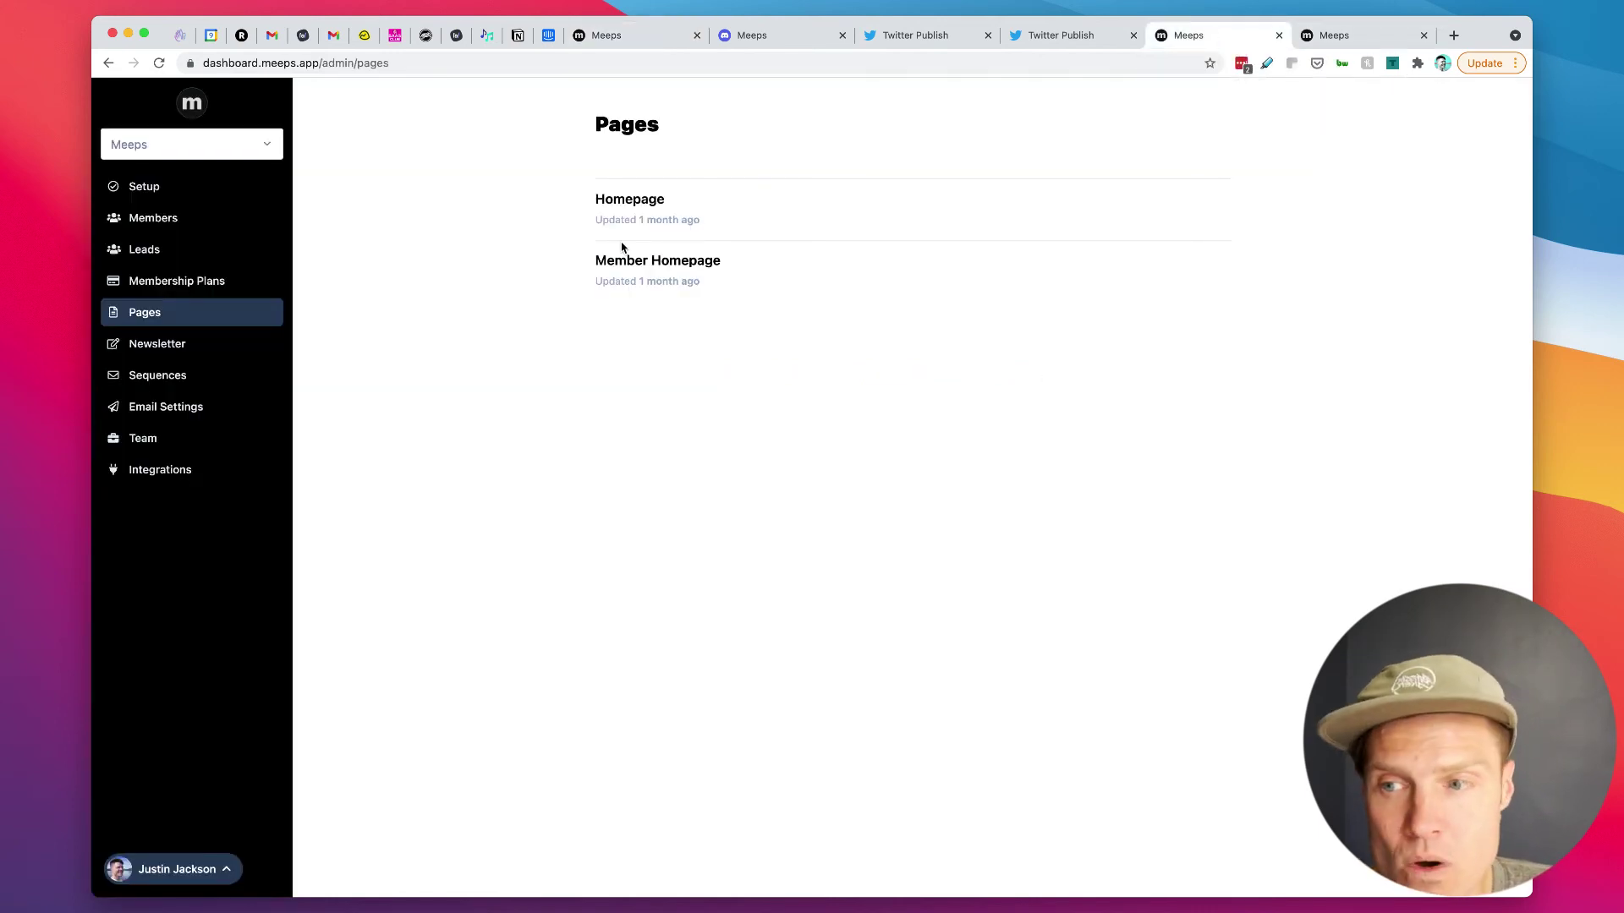
click(191, 376)
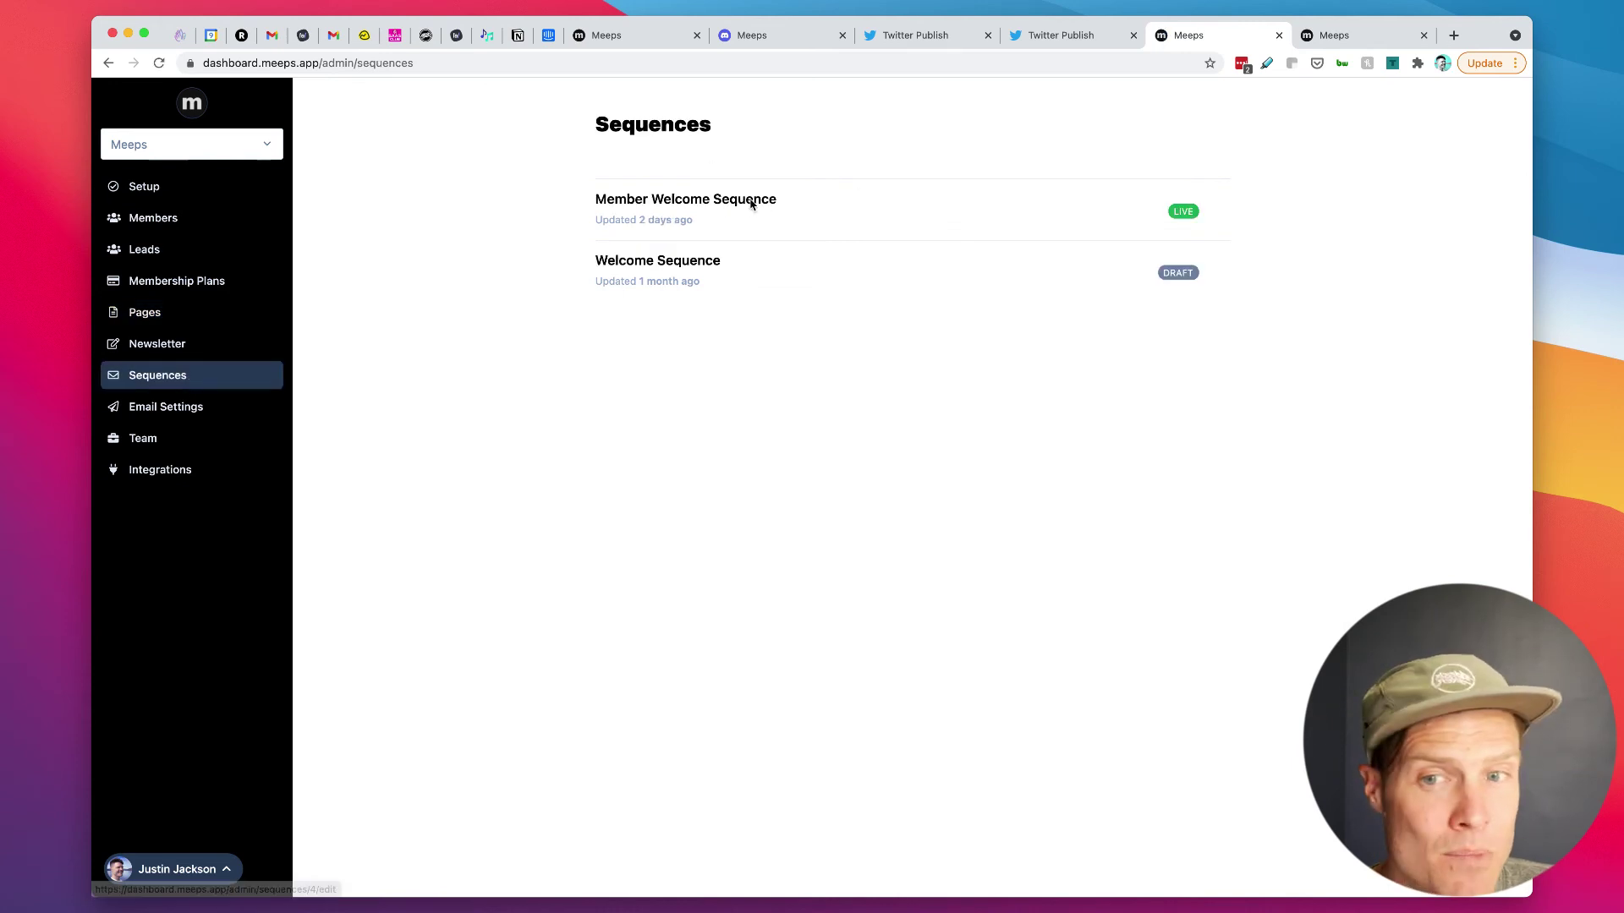
click(750, 206)
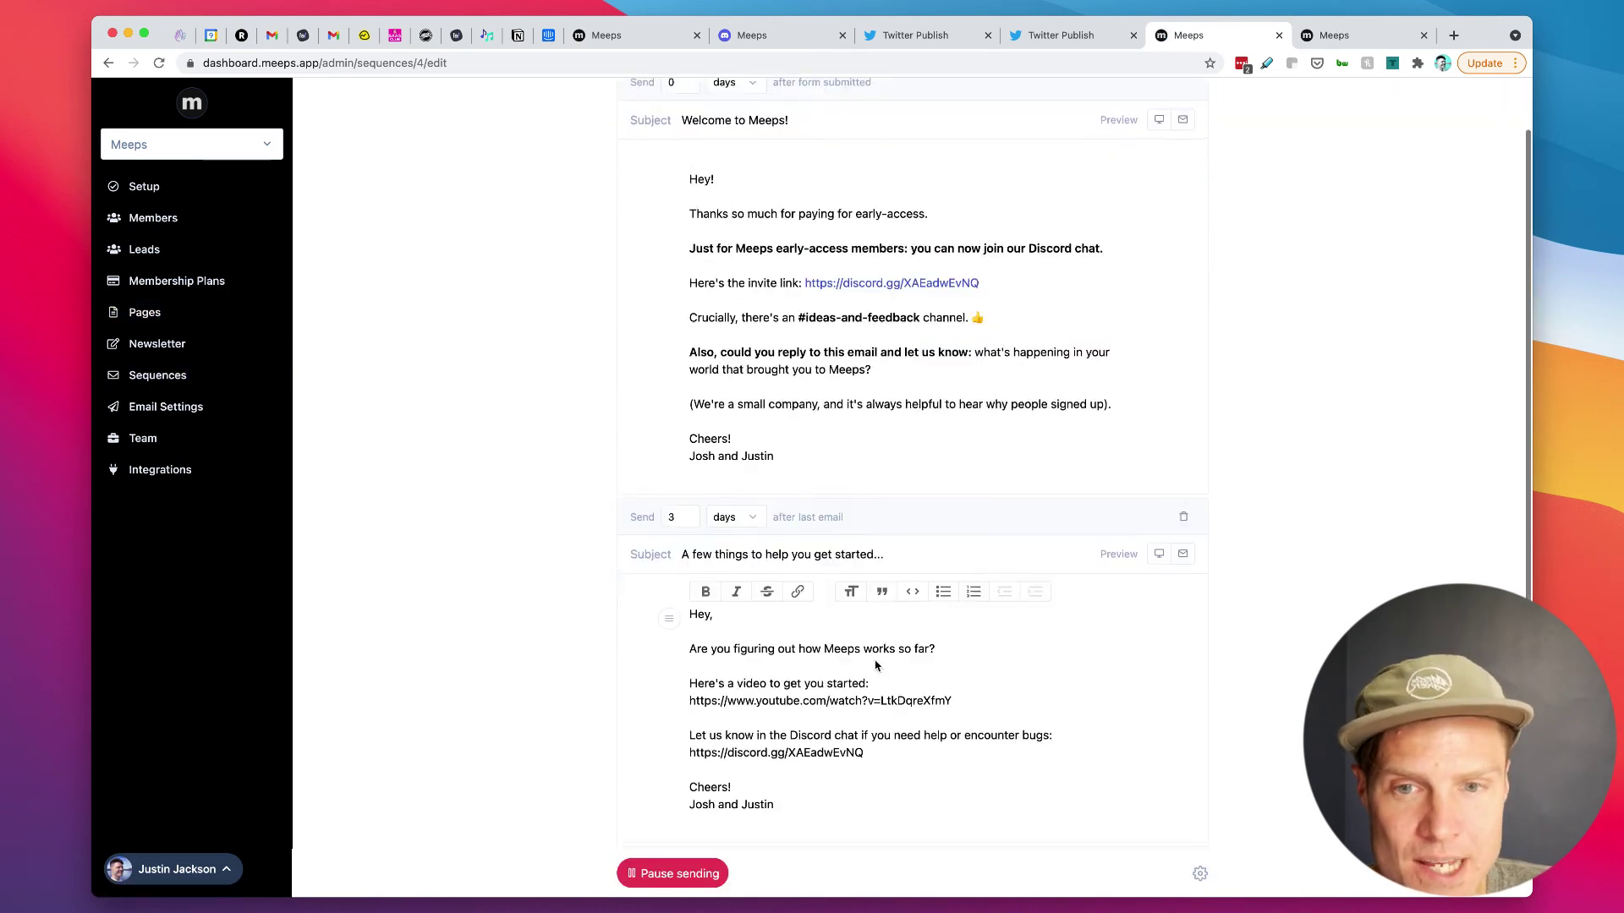
scroll(624, 120, down, 4)
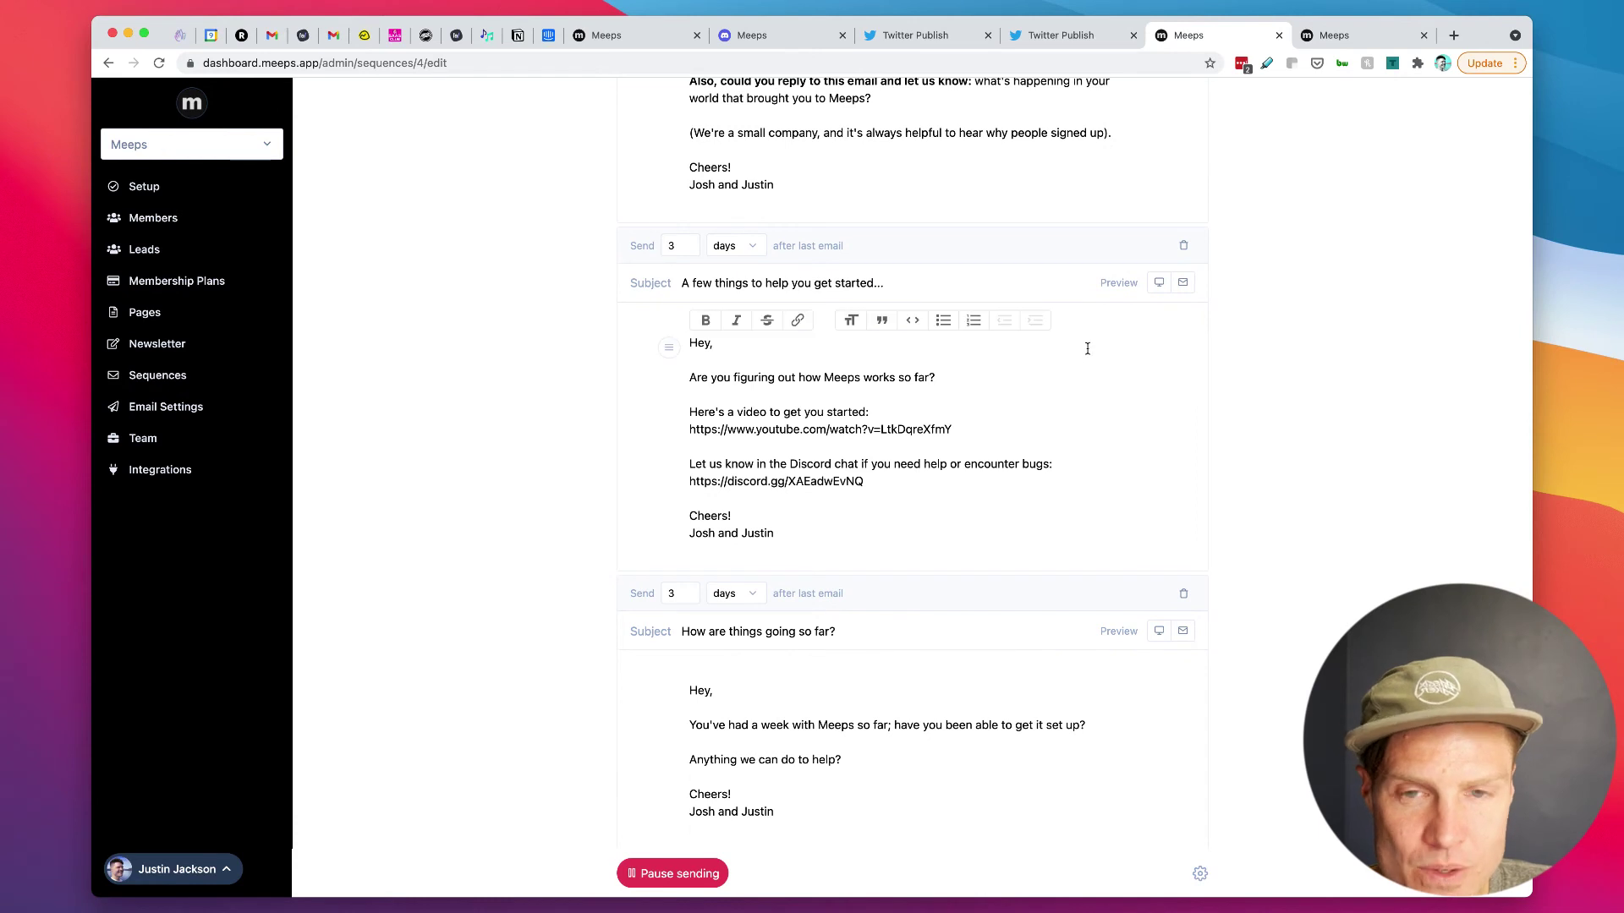
mouse_move(867, 530)
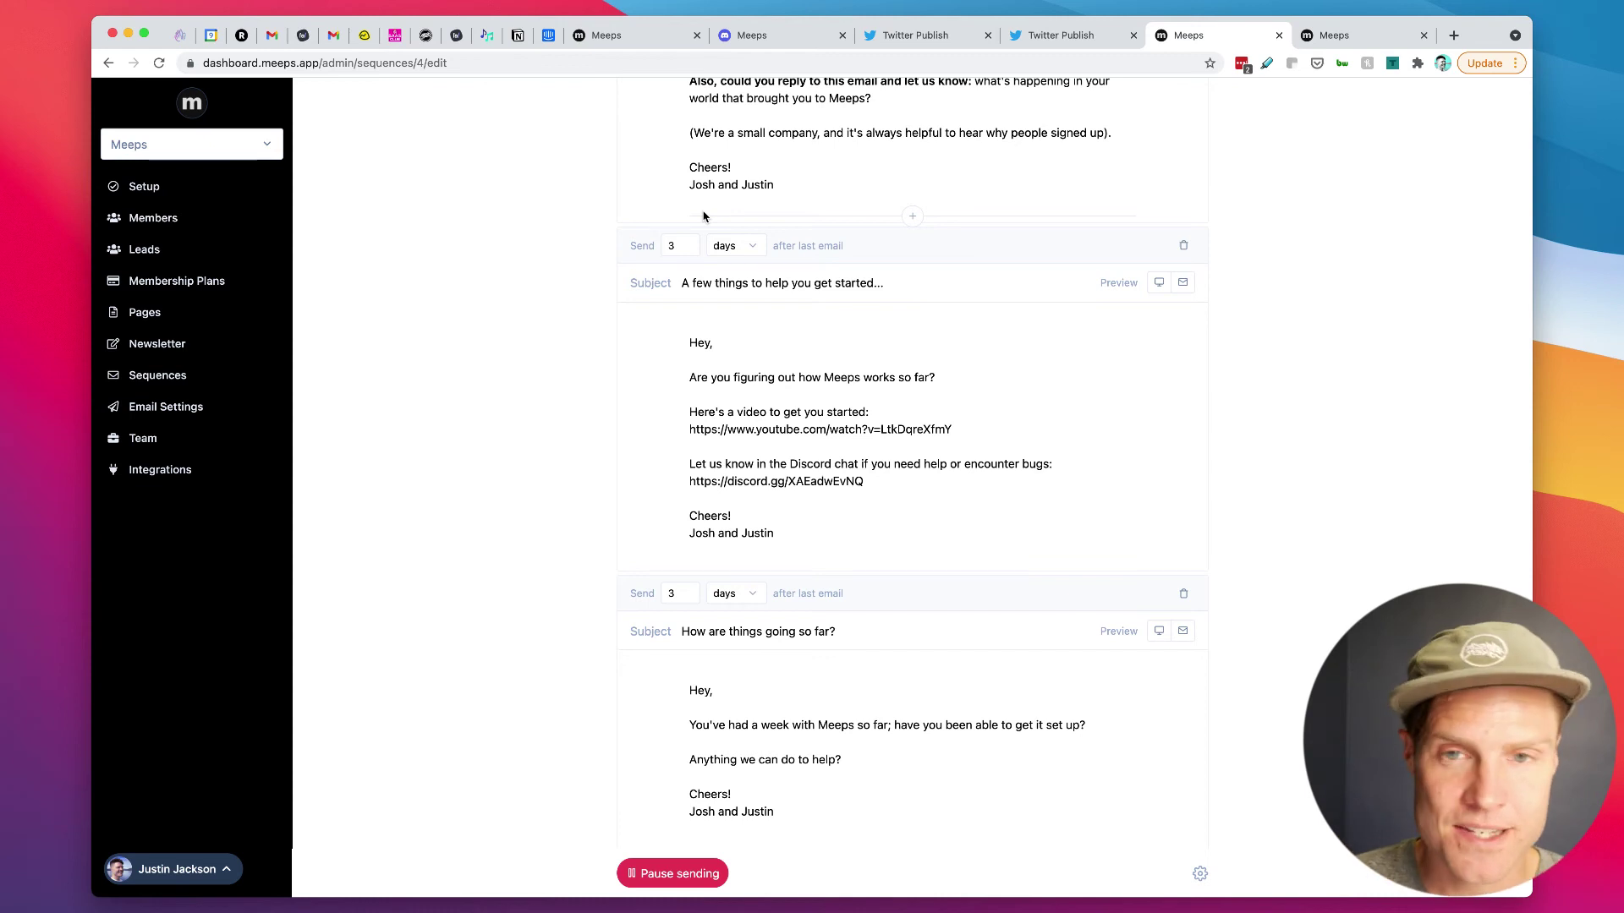
click(878, 429)
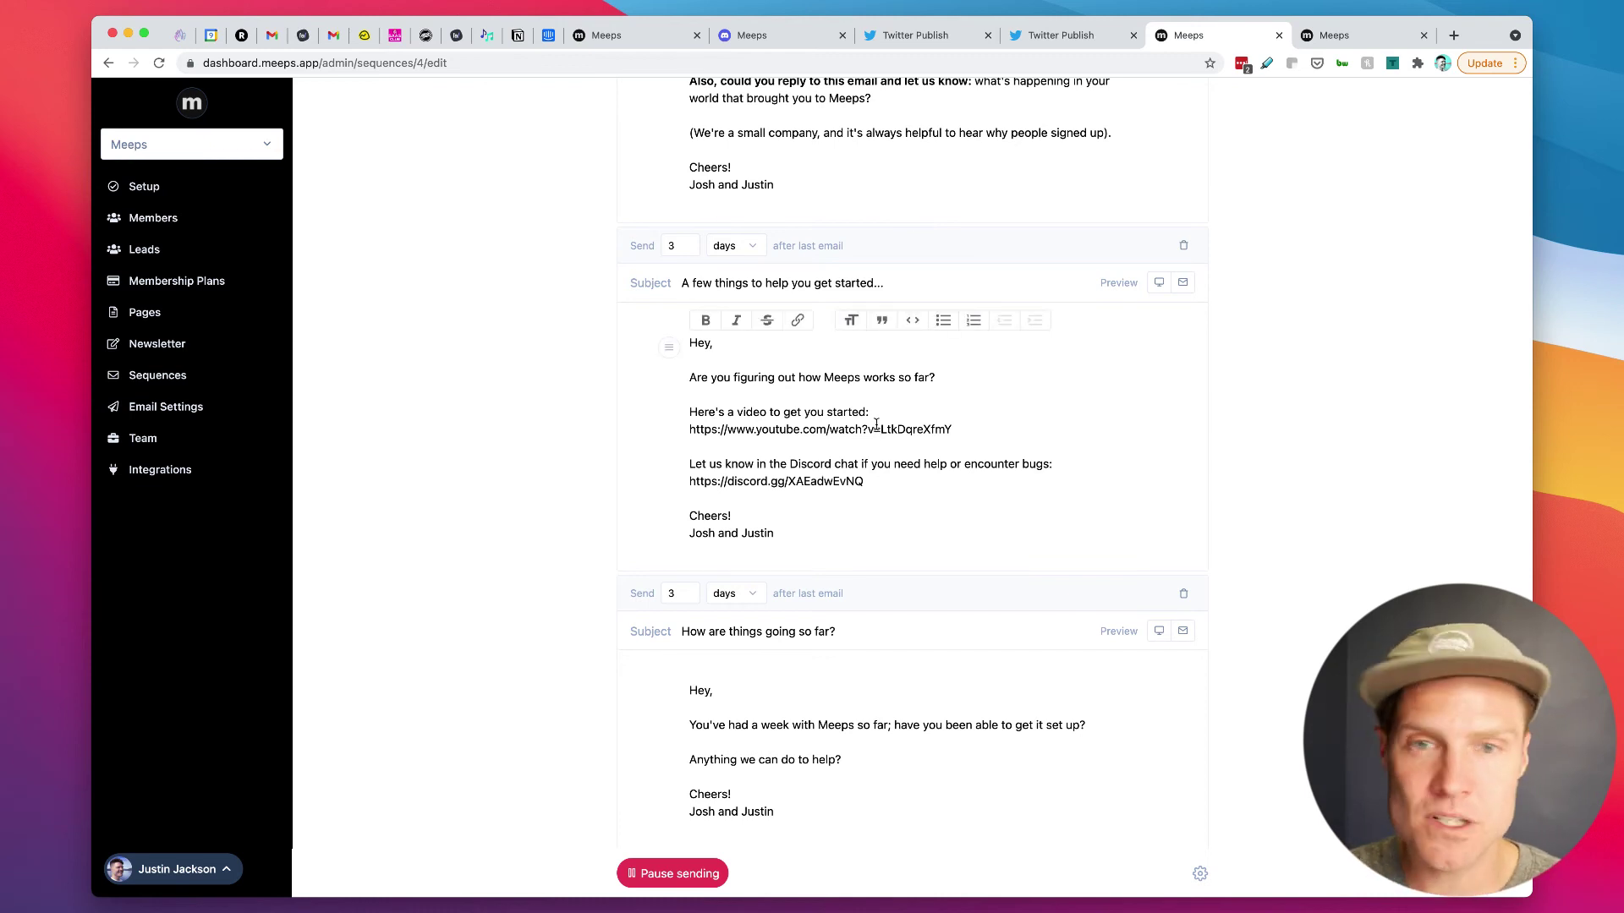